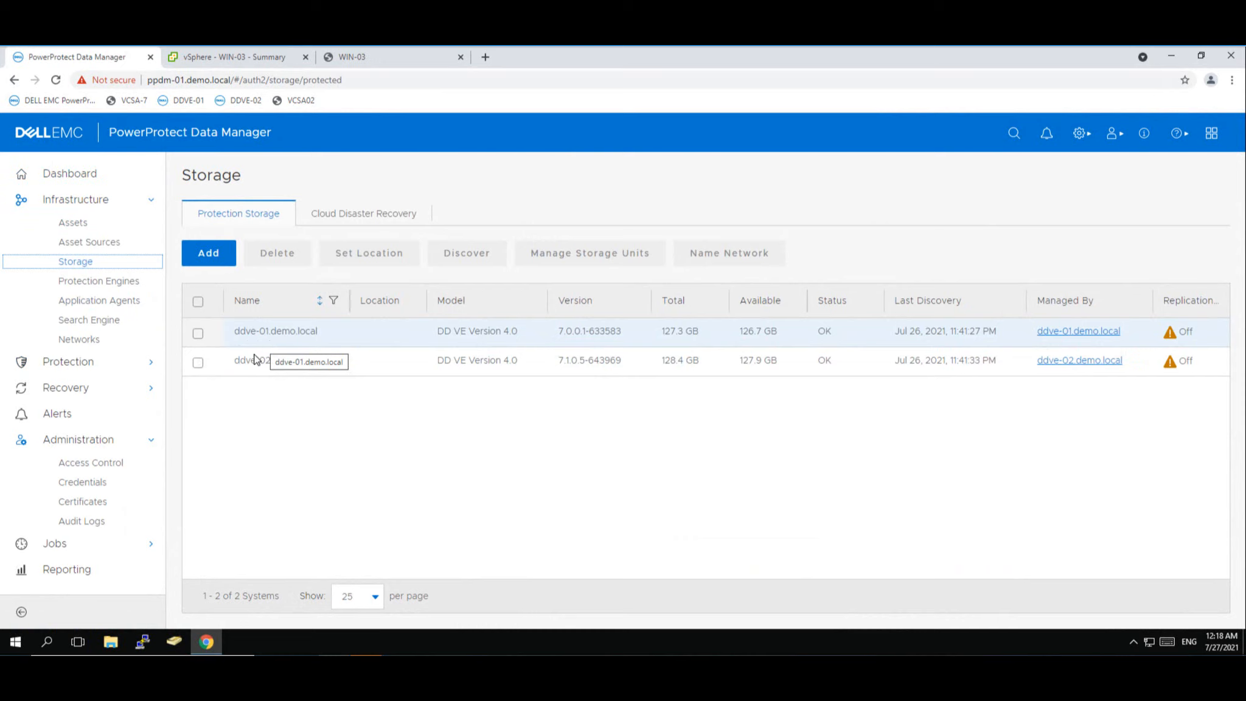
- Review ddve-01, the protection engines and the search engine cluster status, then view SLA Compliance
left_click(198, 334)
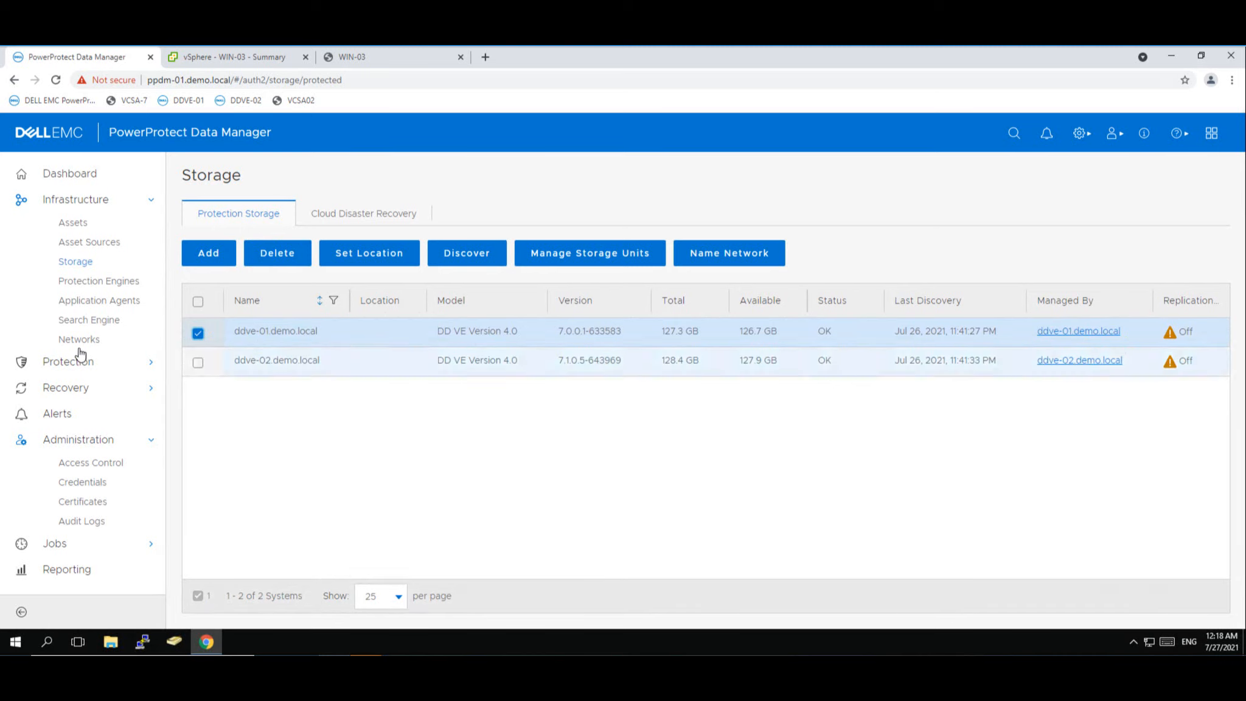
left_click(93, 282)
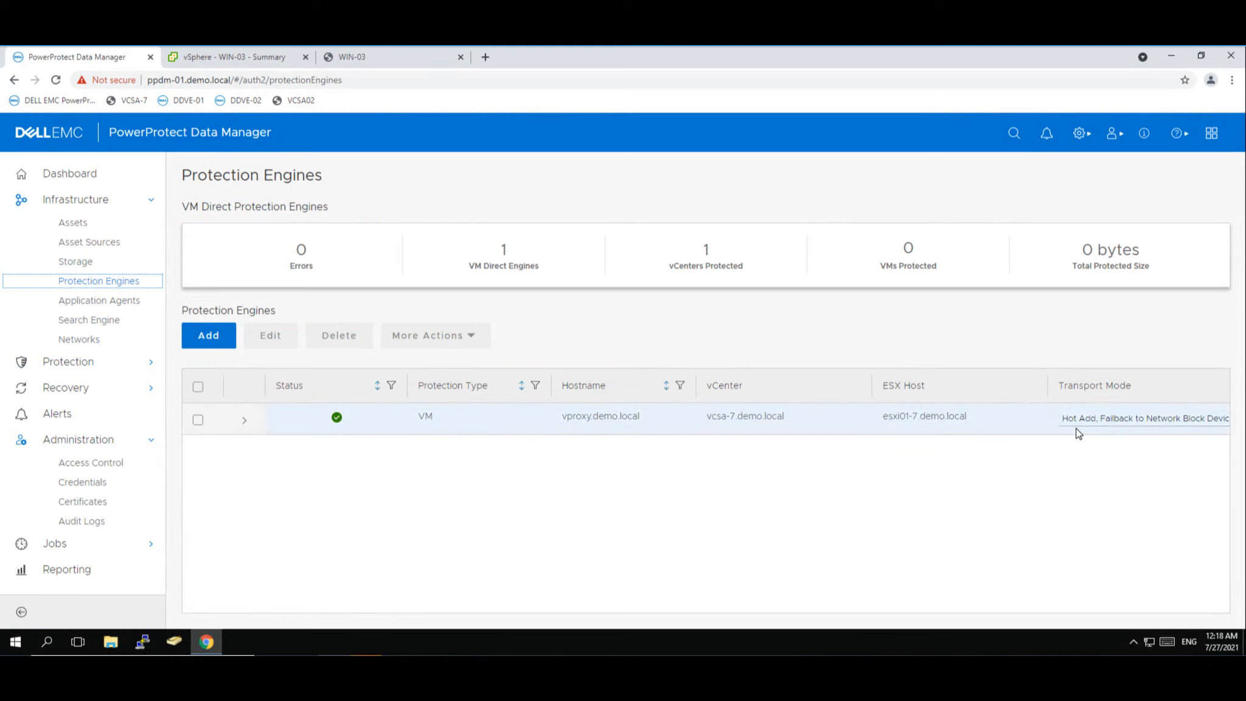
left_click(79, 320)
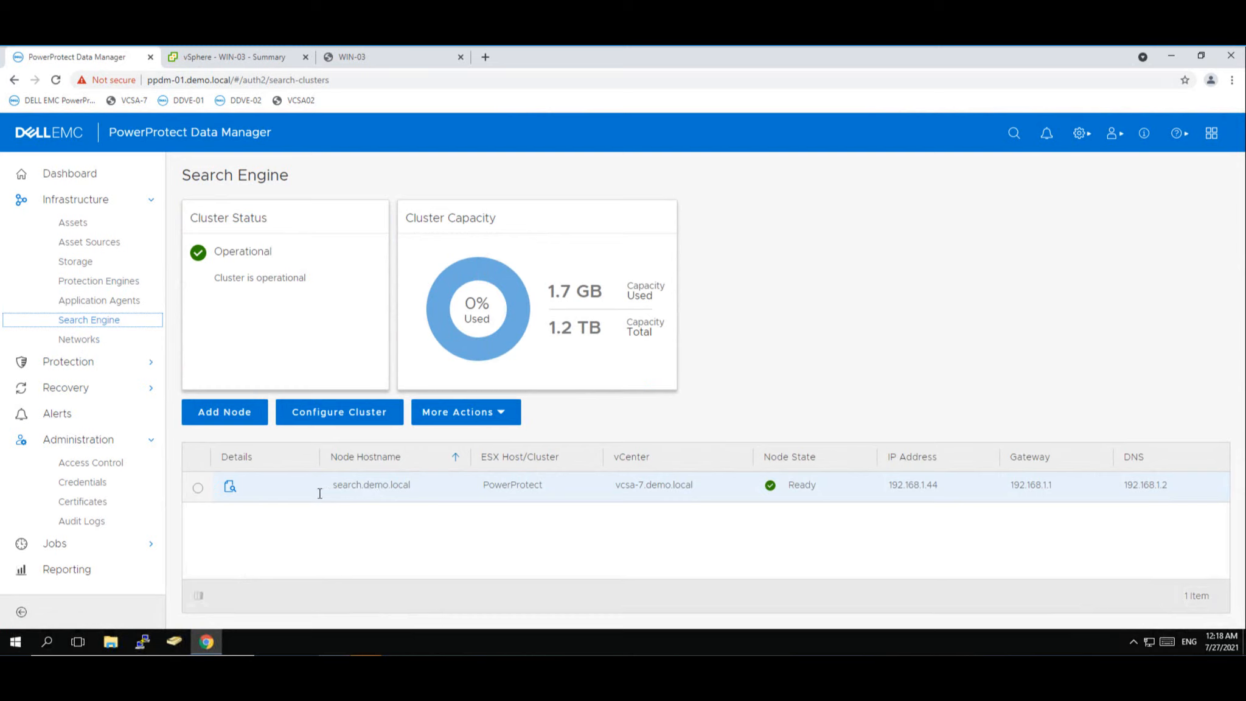
left_click(70, 364)
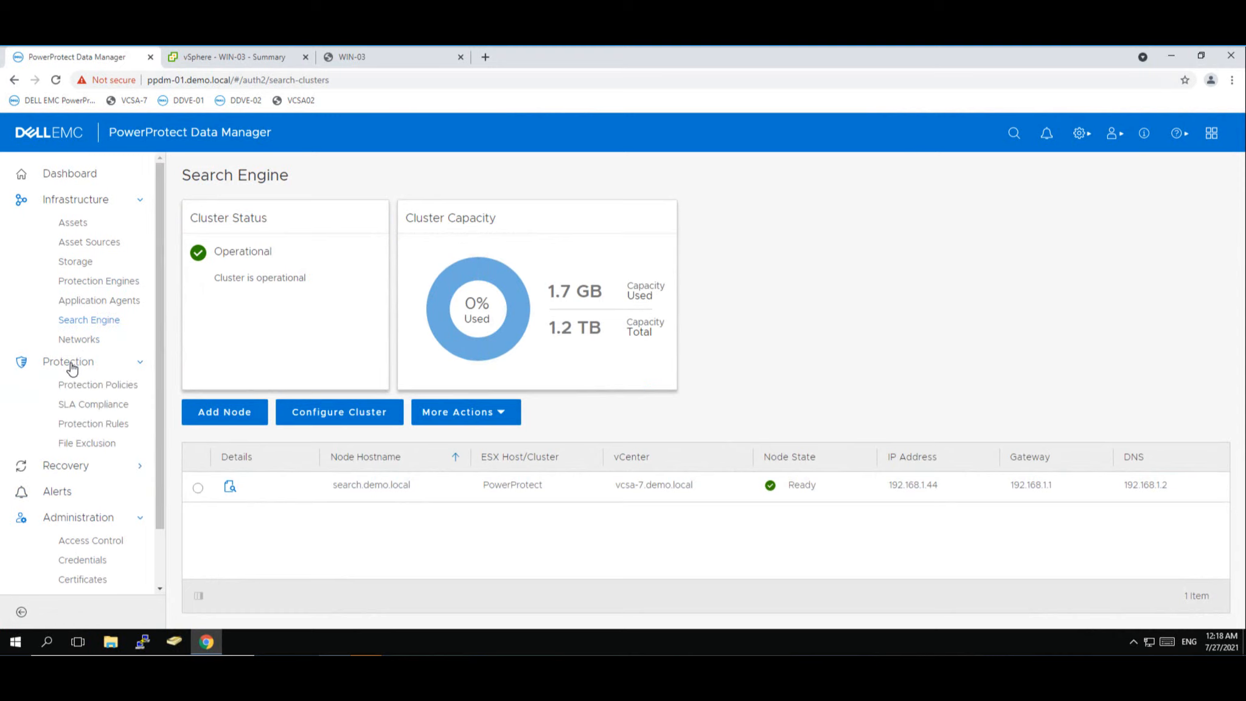
left_click(81, 404)
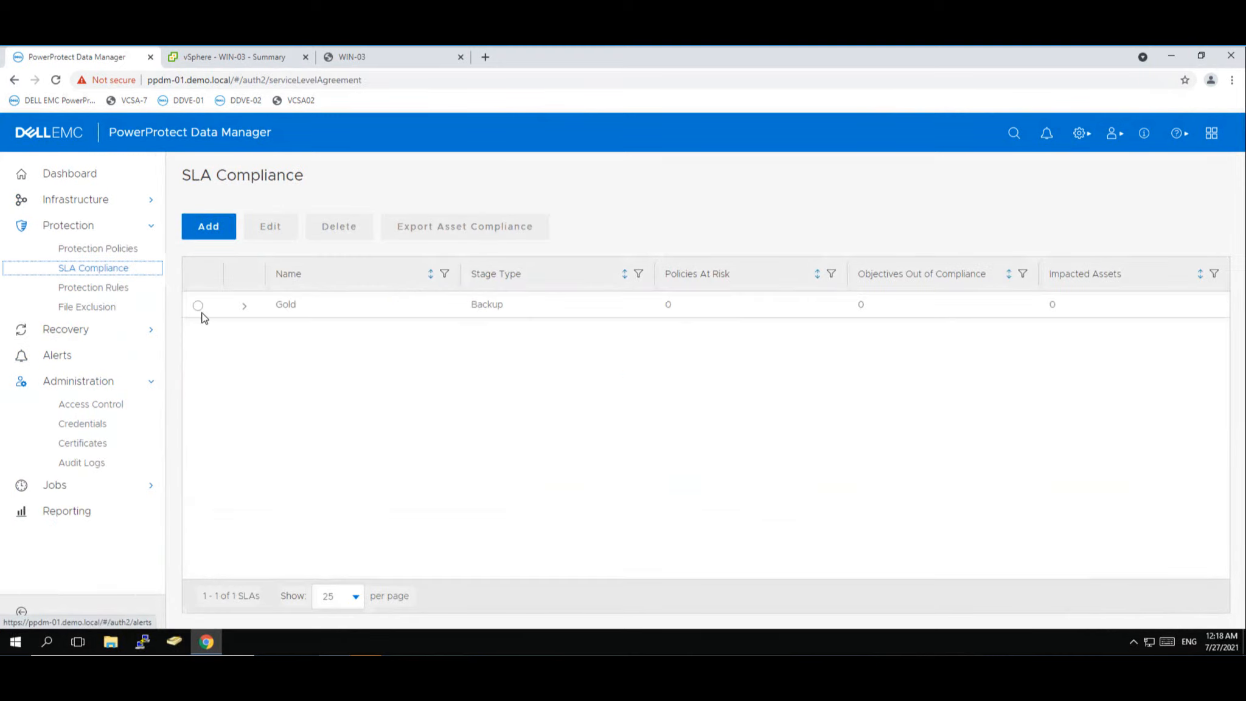
left_click(255, 304)
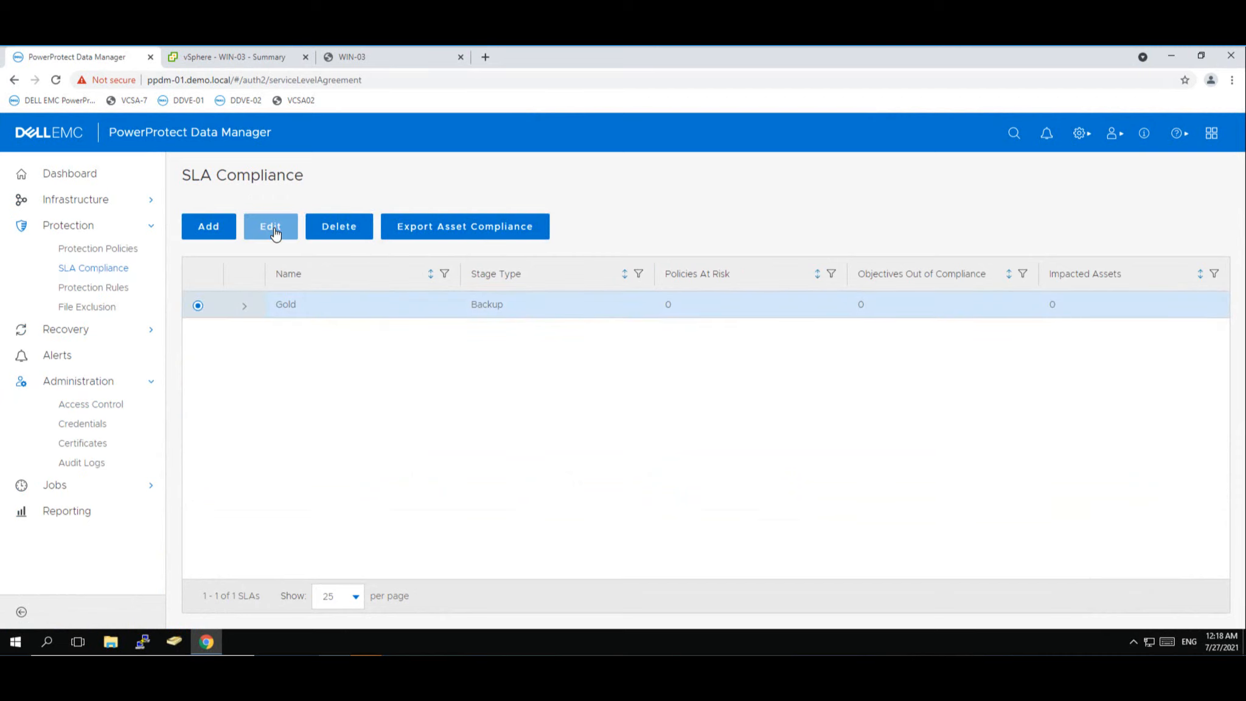
left_click(274, 231)
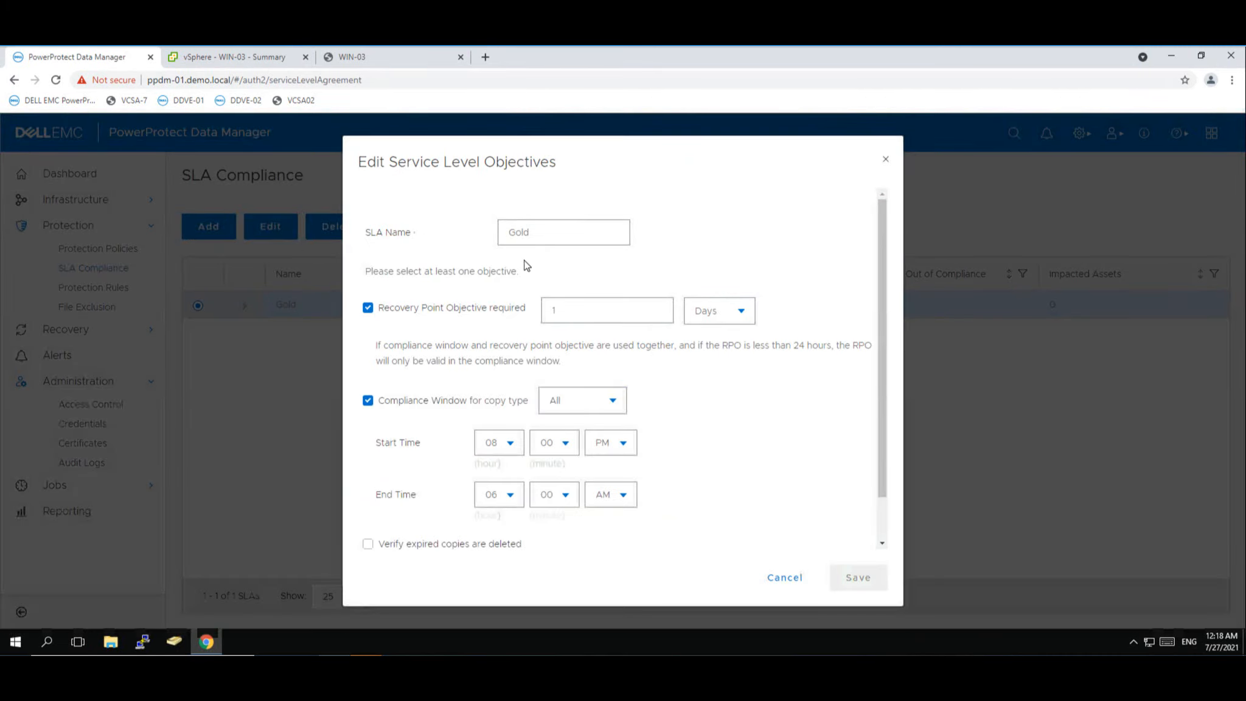
left_click(533, 235)
left_click_drag(533, 234, 501, 233)
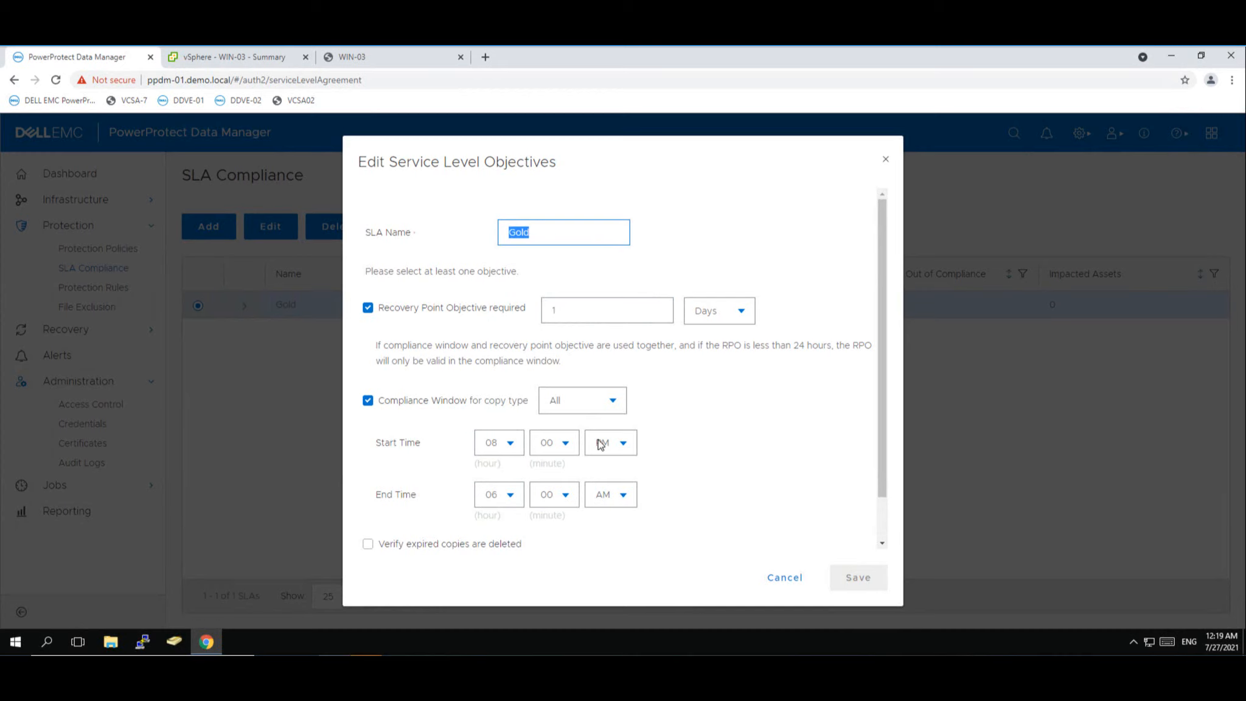
left_click(788, 584)
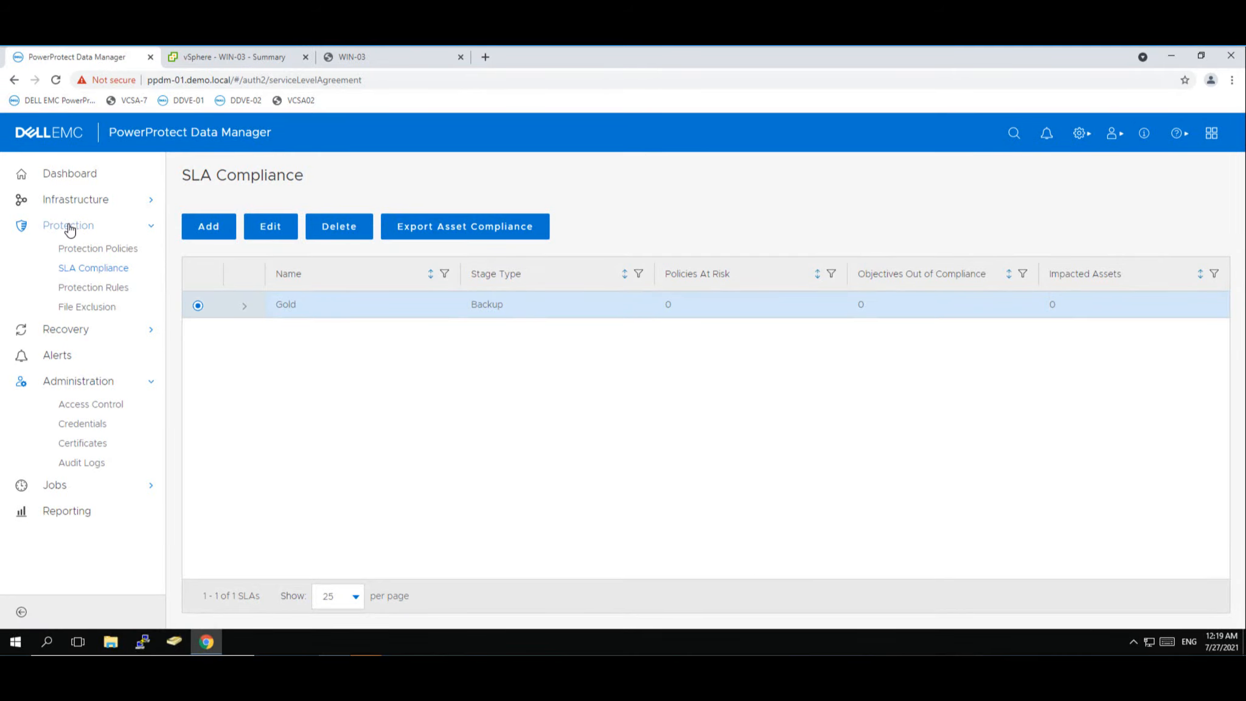
- Review the vcsa-7.demo.local vCenter asset source settings and cancel without changes
left_click(69, 204)
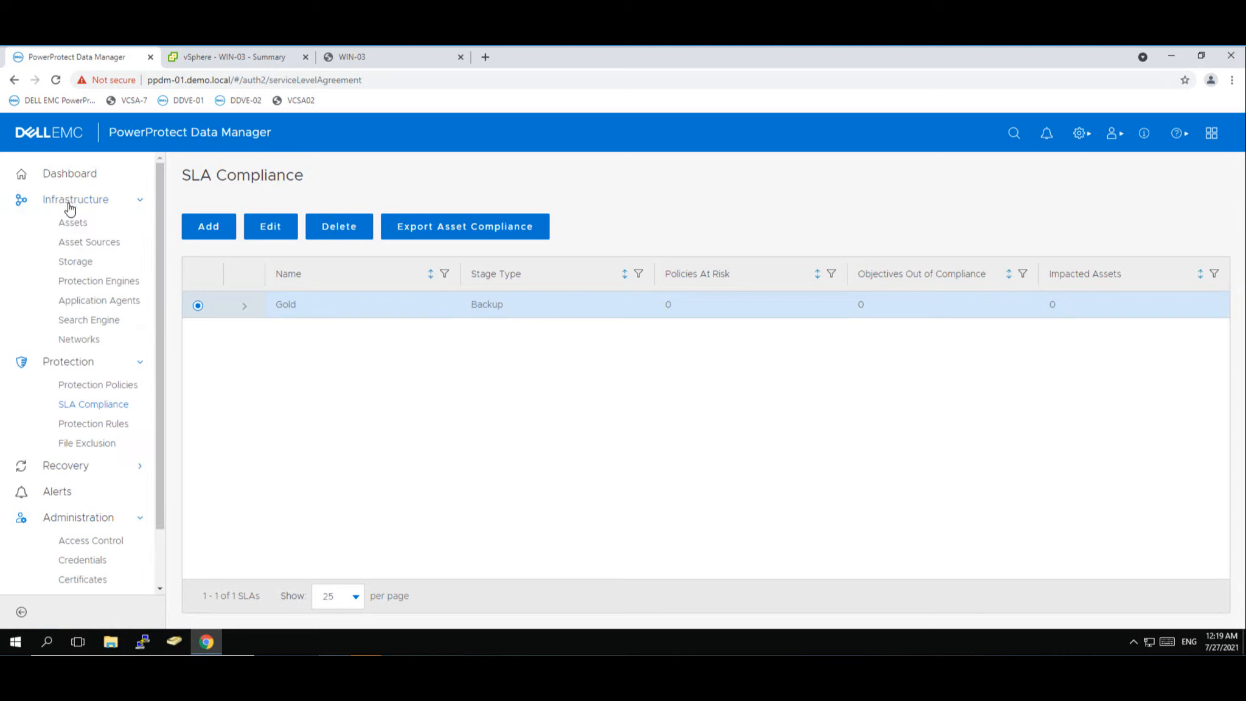
left_click(88, 245)
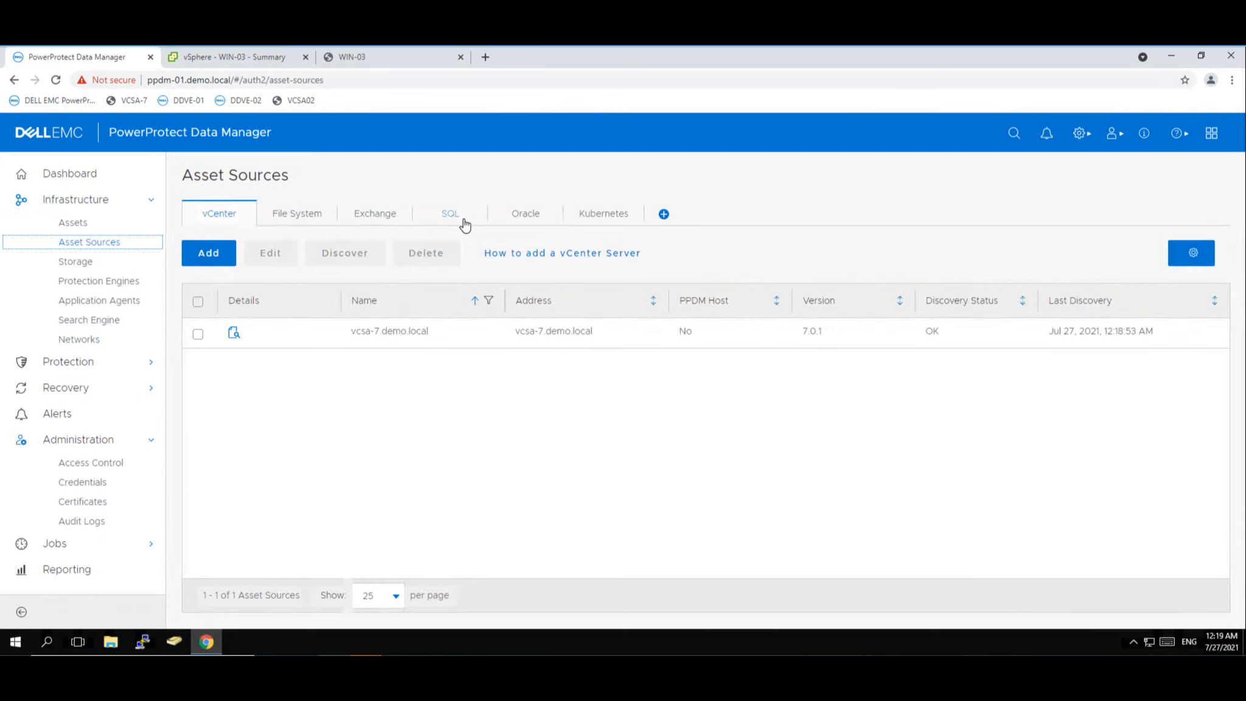
left_click(198, 335)
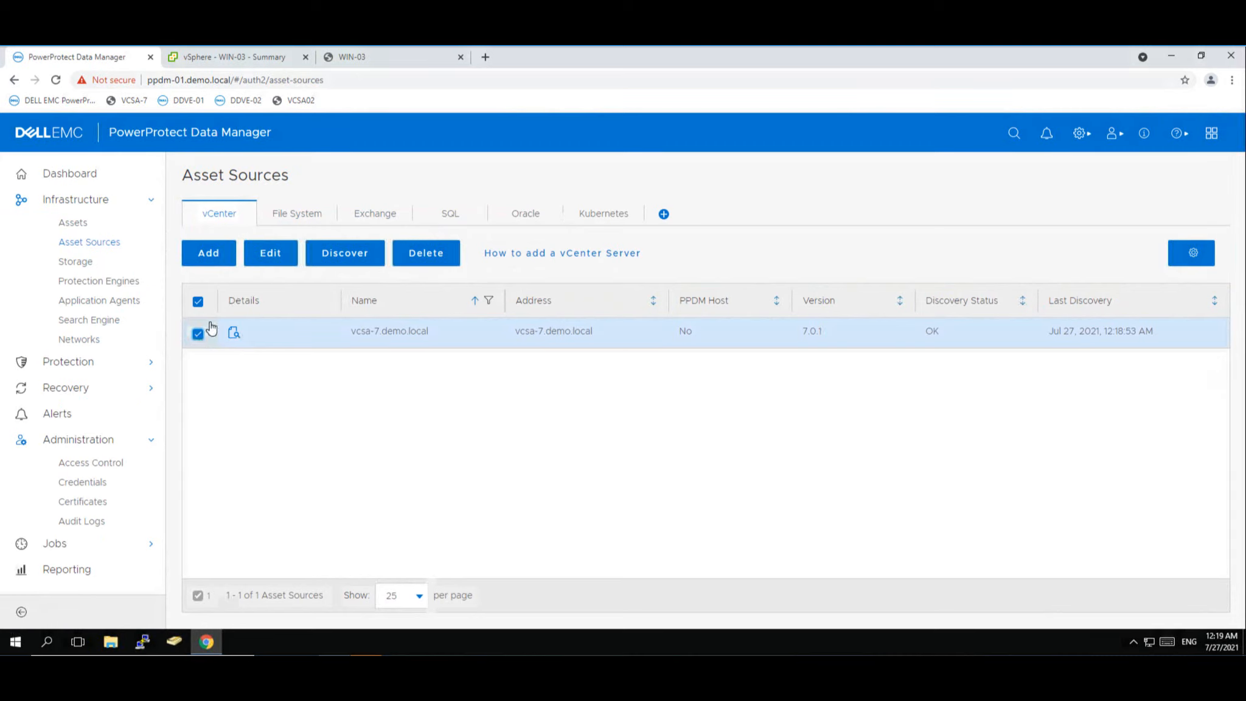
left_click(273, 255)
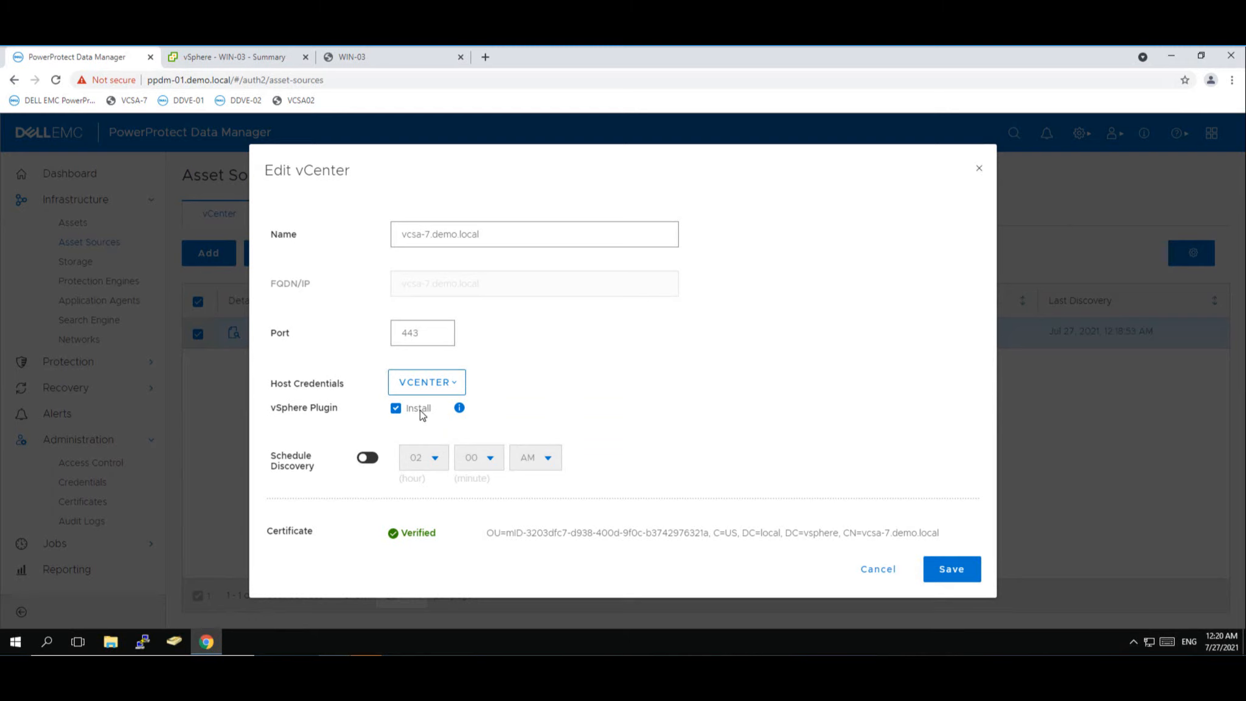
left_click(878, 570)
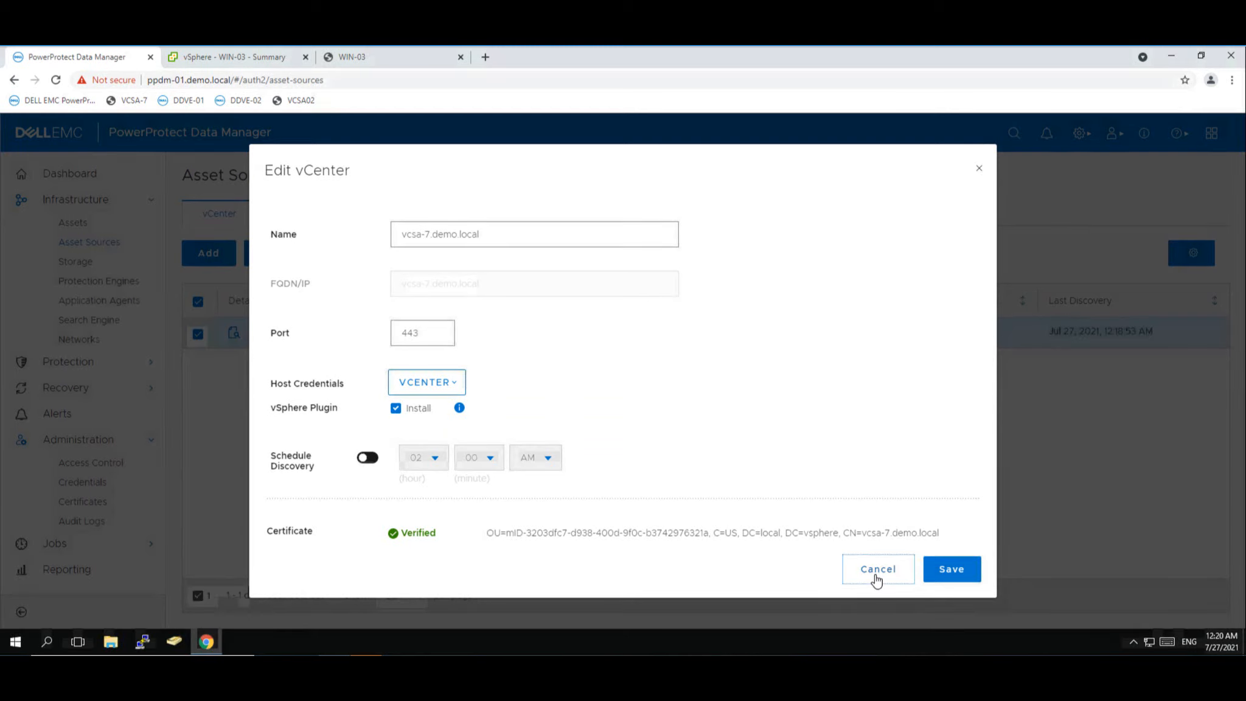
left_click(238, 59)
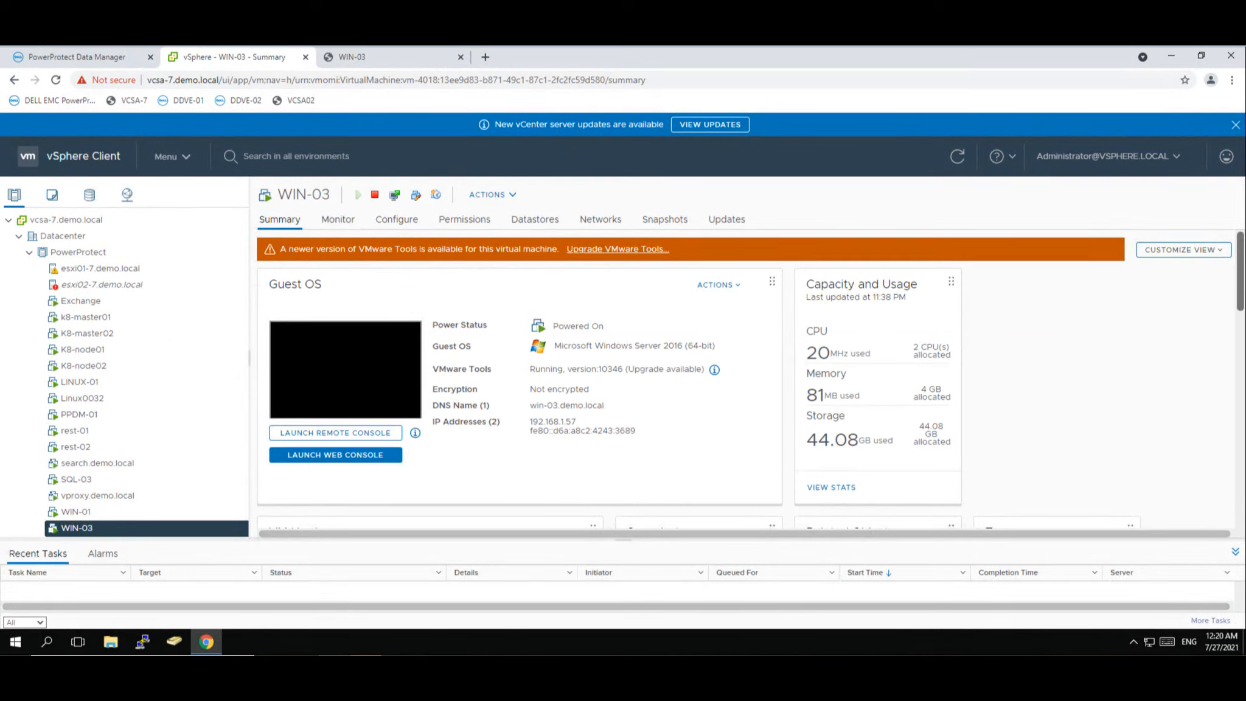
- Scroll through the WIN-03 Summary page to inspect its hardware and related objects
scroll(451, 522, "down", 2)
scroll(750, 378, "down", 2)
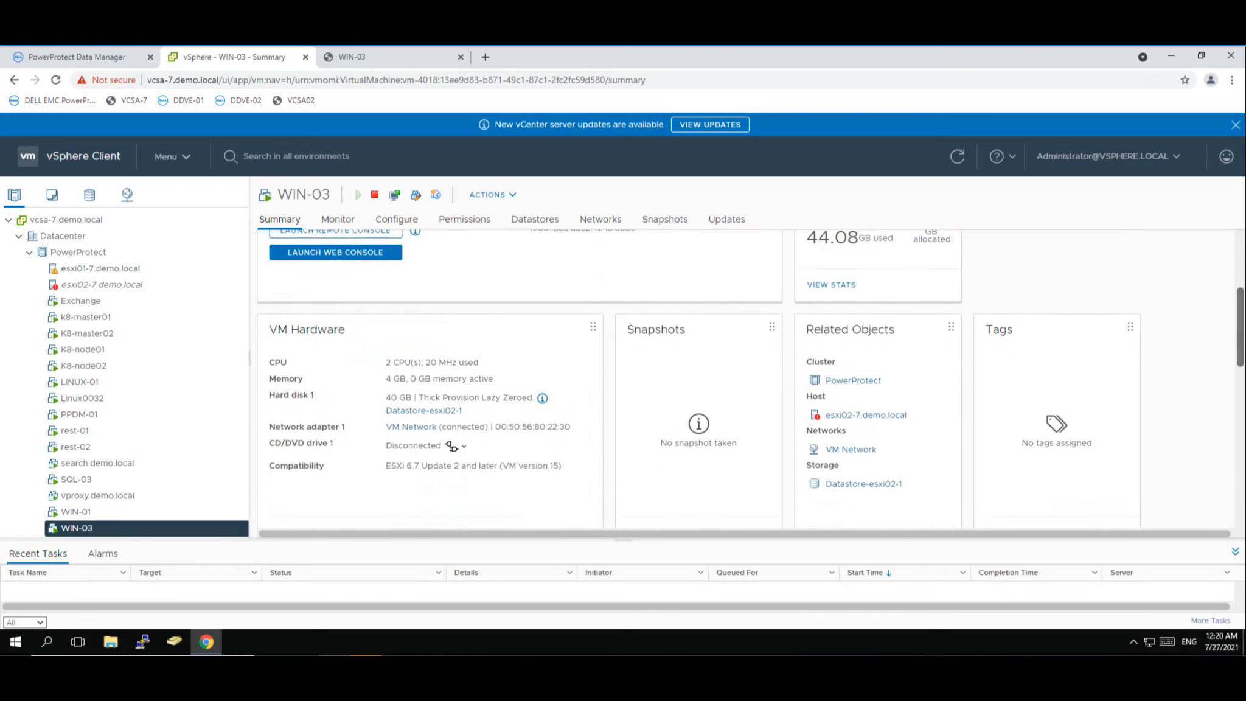
scroll(1241, 421, "down", 8)
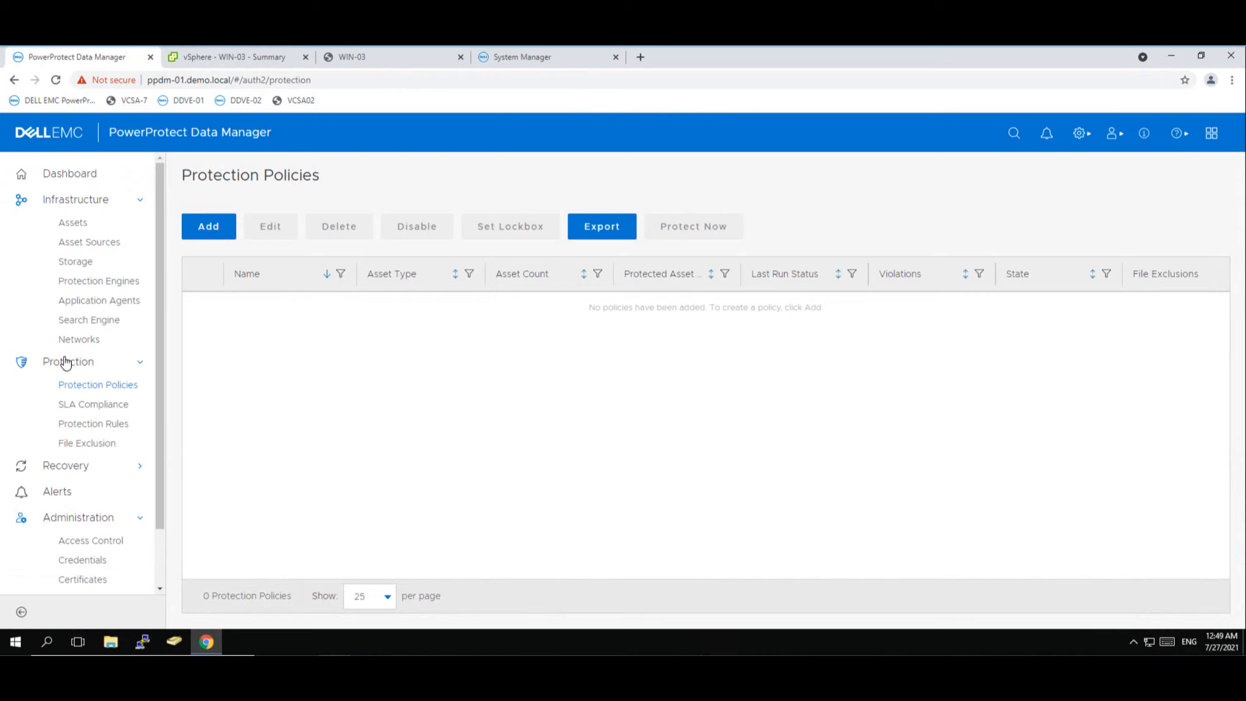
- Create a Virtual Machine policy named 'windows VM Backup' with Crash Consistent purpose
left_click(206, 231)
left_click(535, 289)
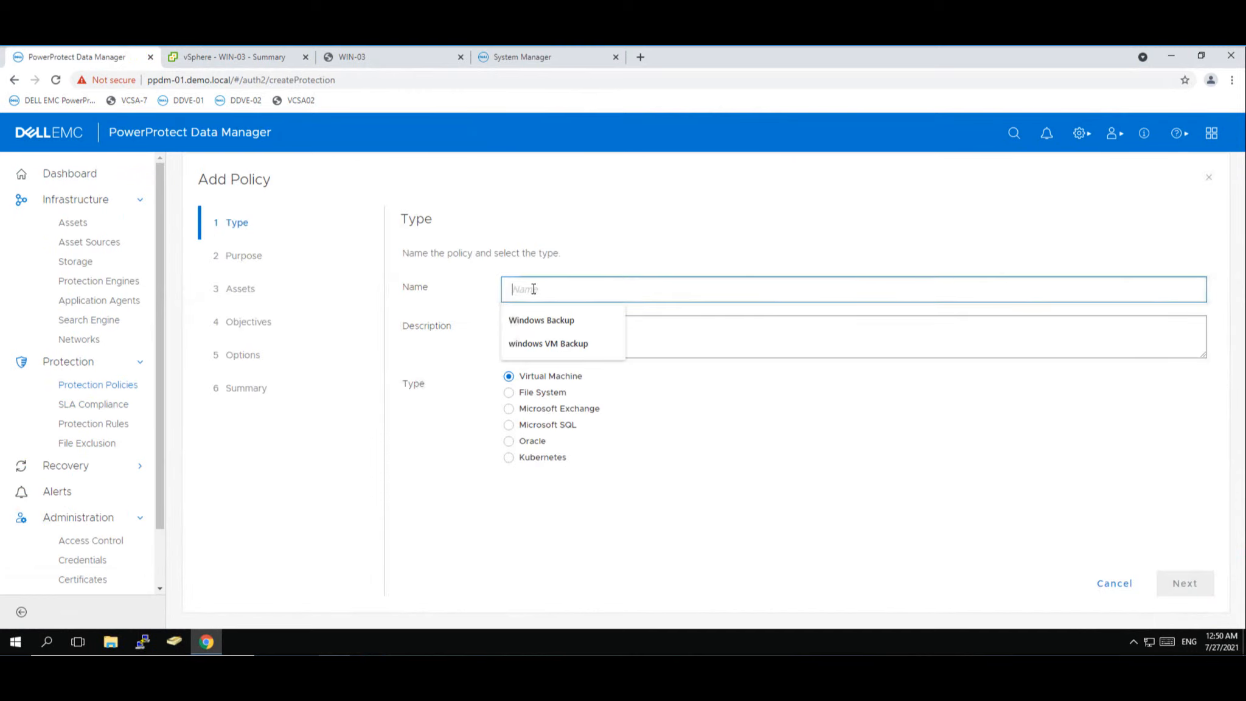
left_click(524, 345)
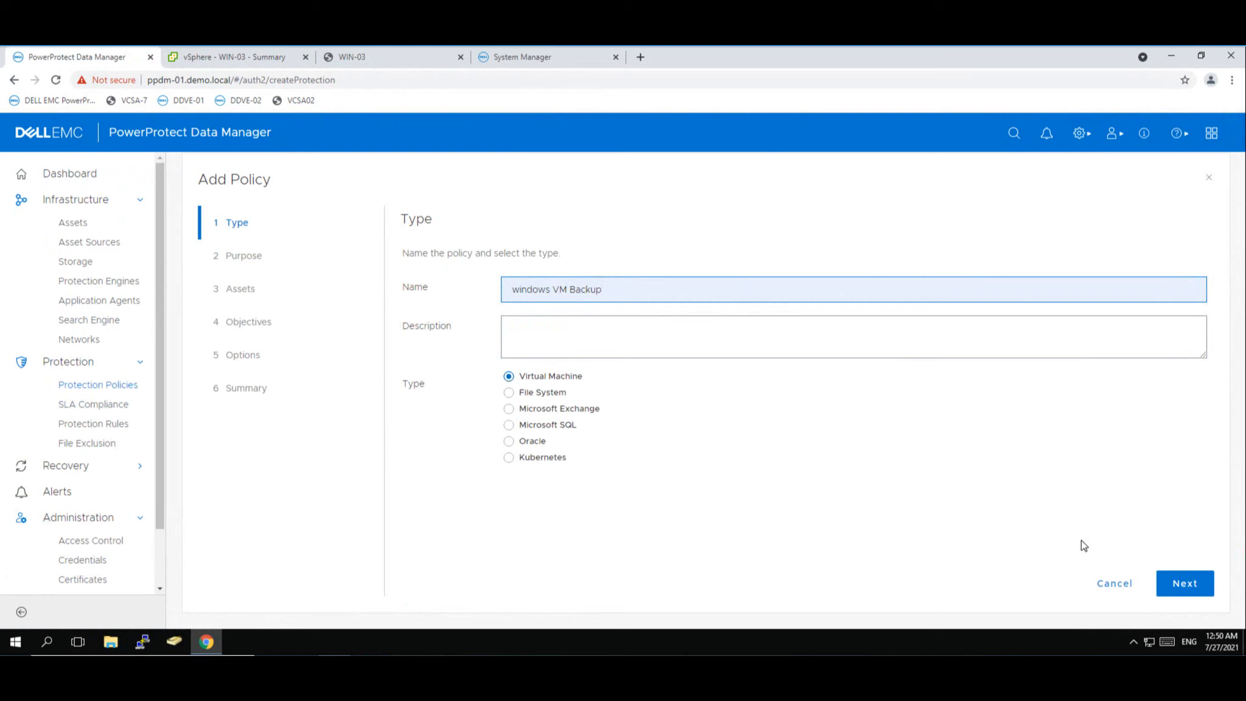
left_click(1183, 586)
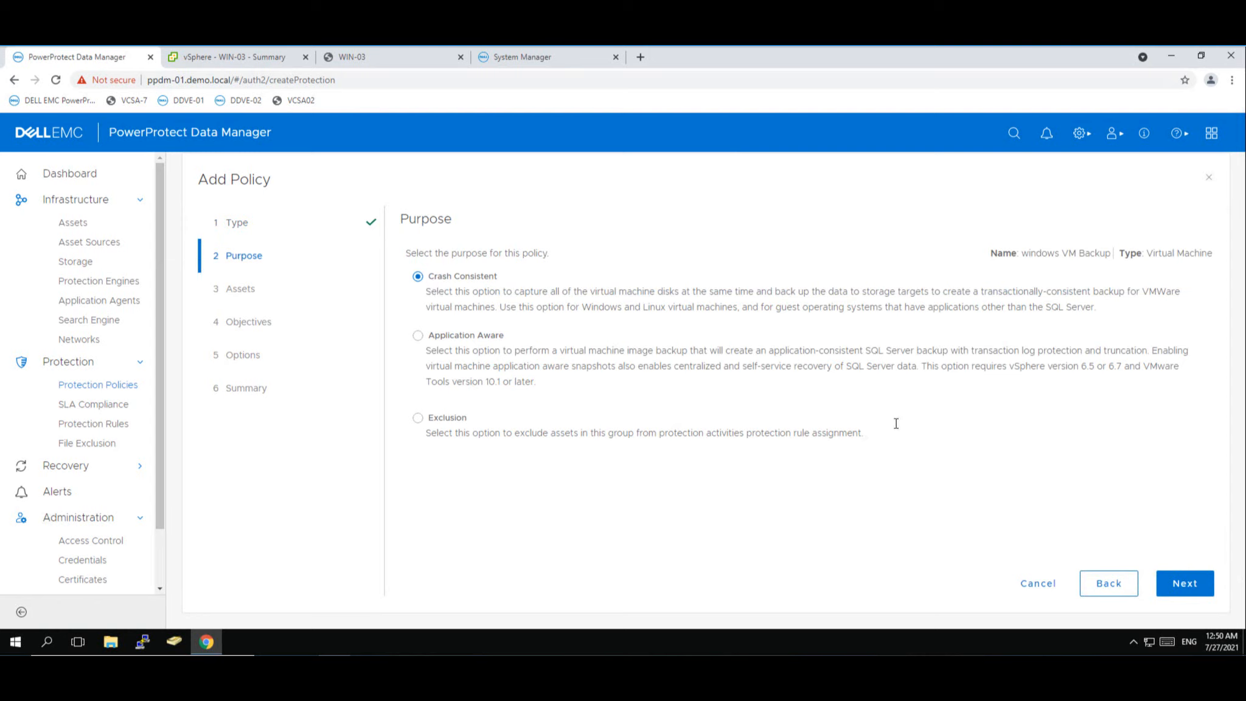
left_click(1185, 584)
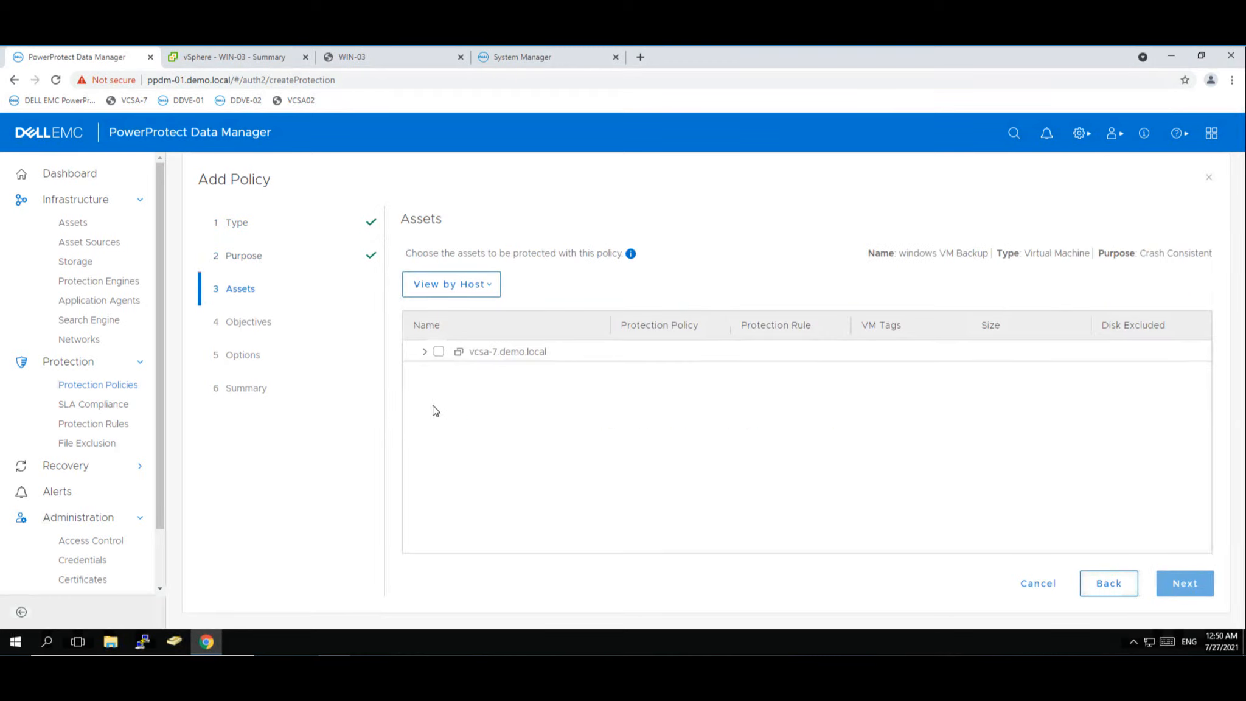
- Add WIN-03 from the PowerProtect cluster as a policy asset, keeping all its disks
left_click(424, 352)
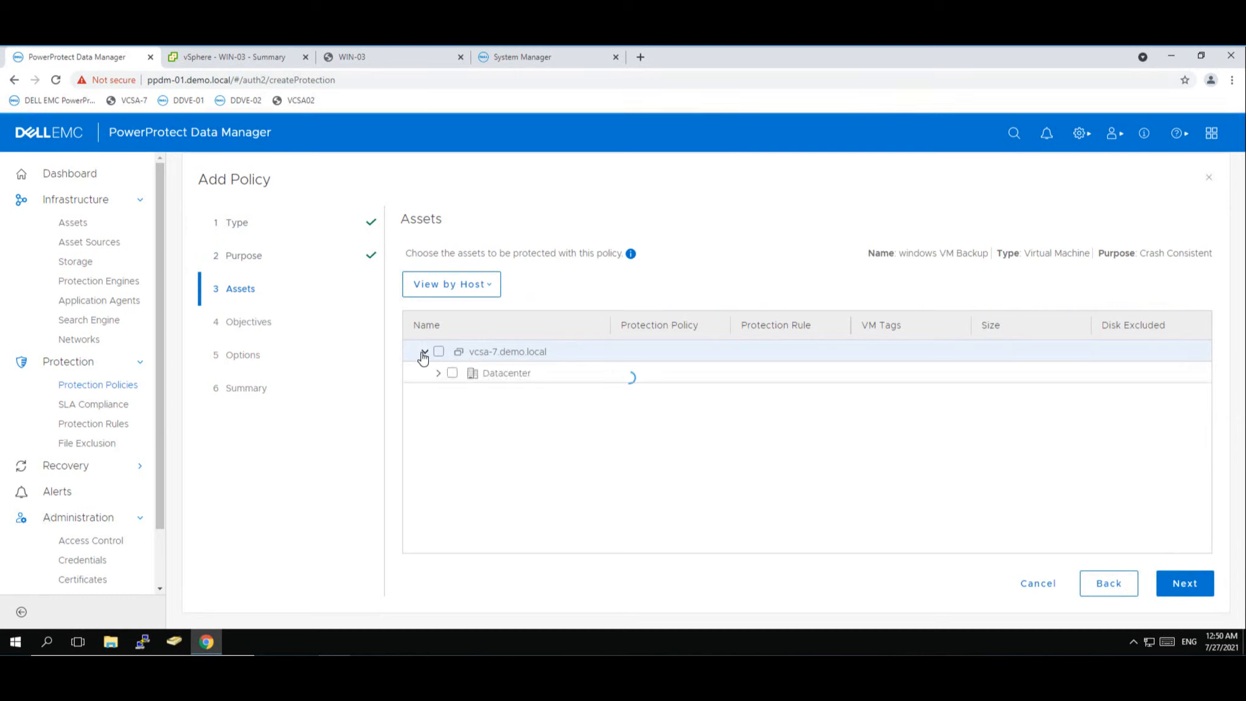
left_click(439, 374)
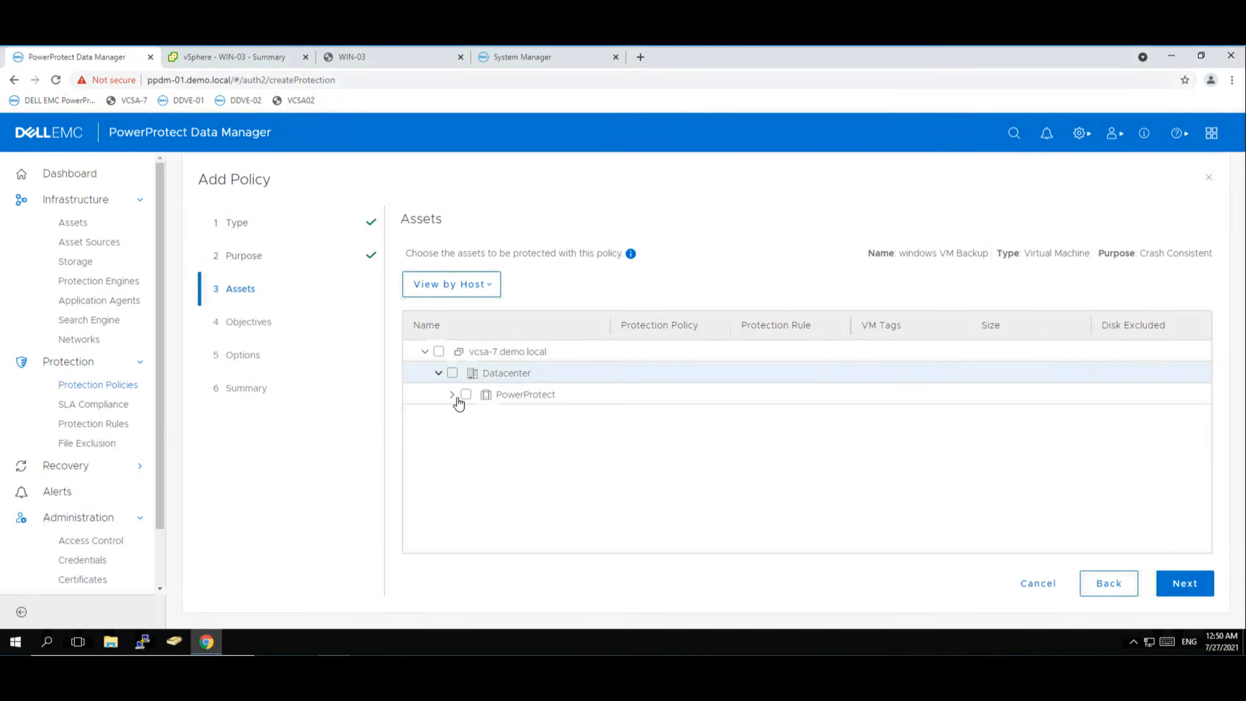
left_click(452, 395)
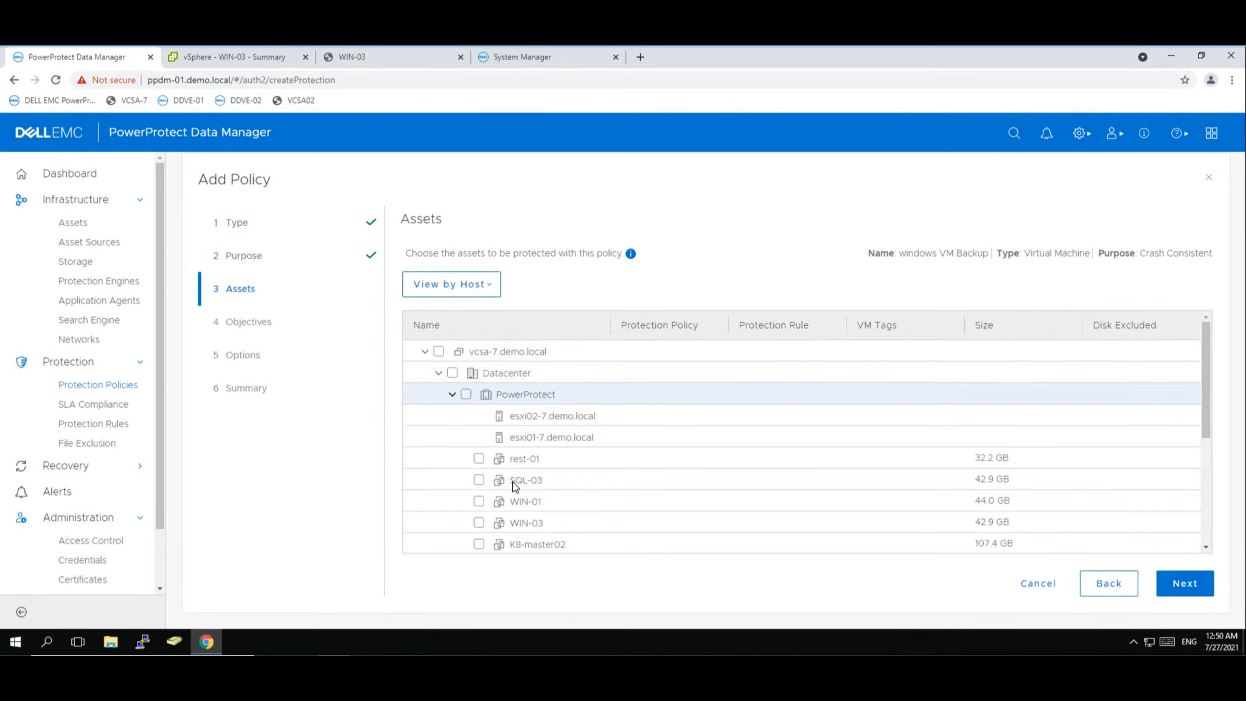
left_click(479, 523)
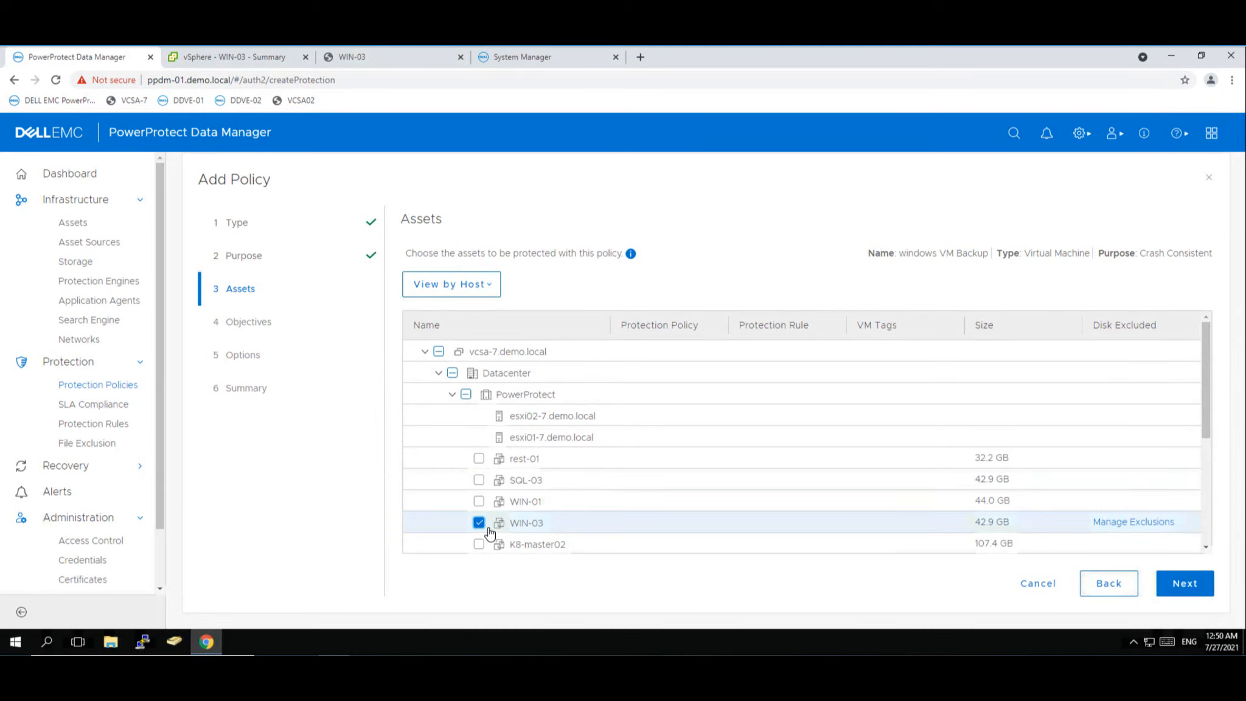
left_click(1127, 524)
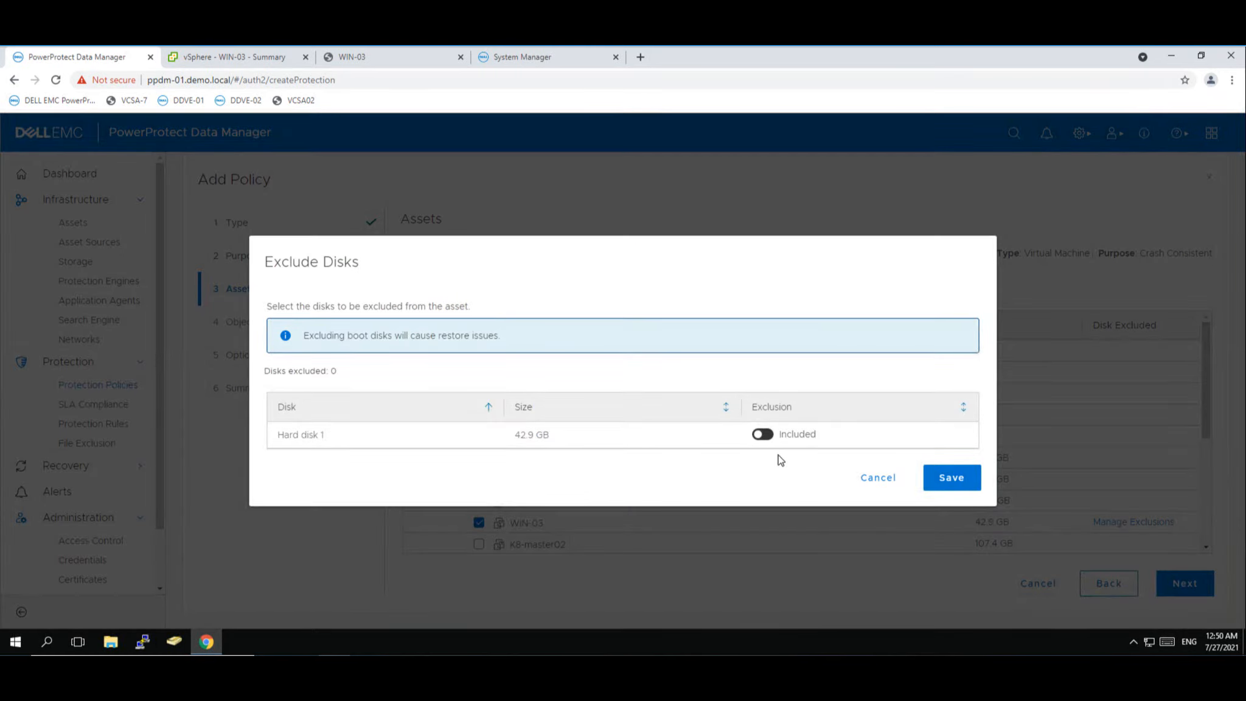
left_click(881, 480)
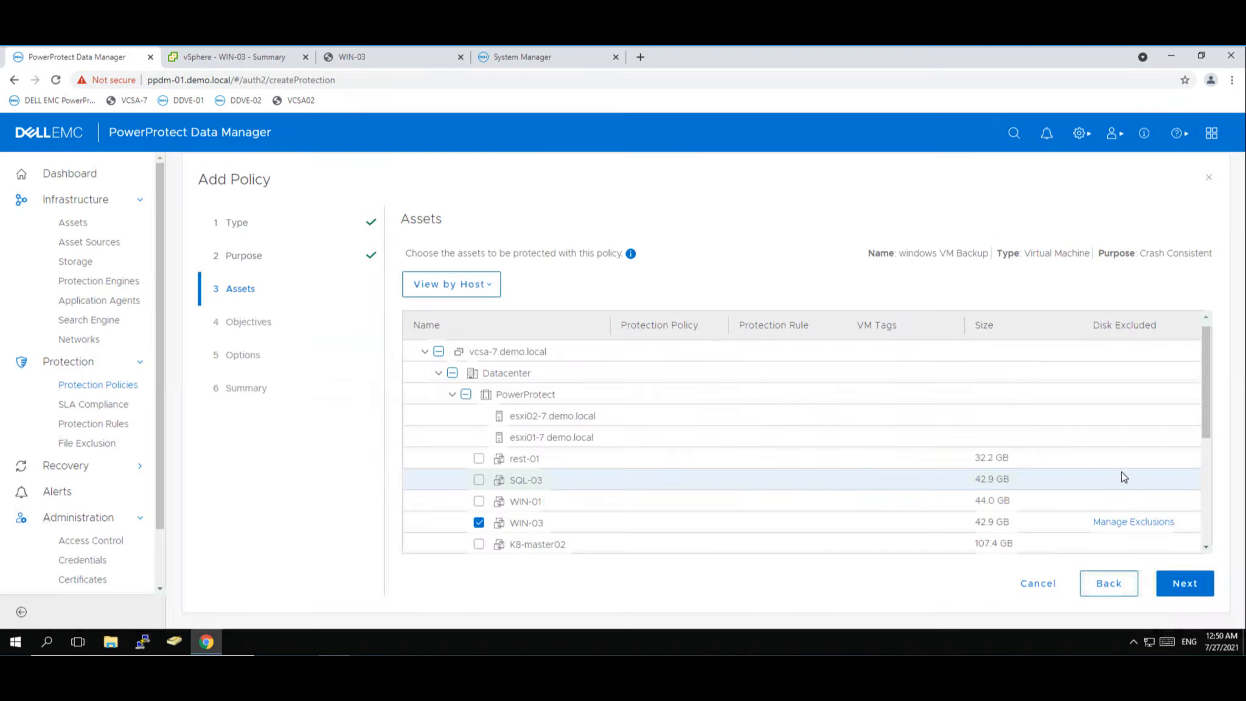
left_click_drag(1211, 411, 1217, 527)
scroll(1198, 404, "up", 5)
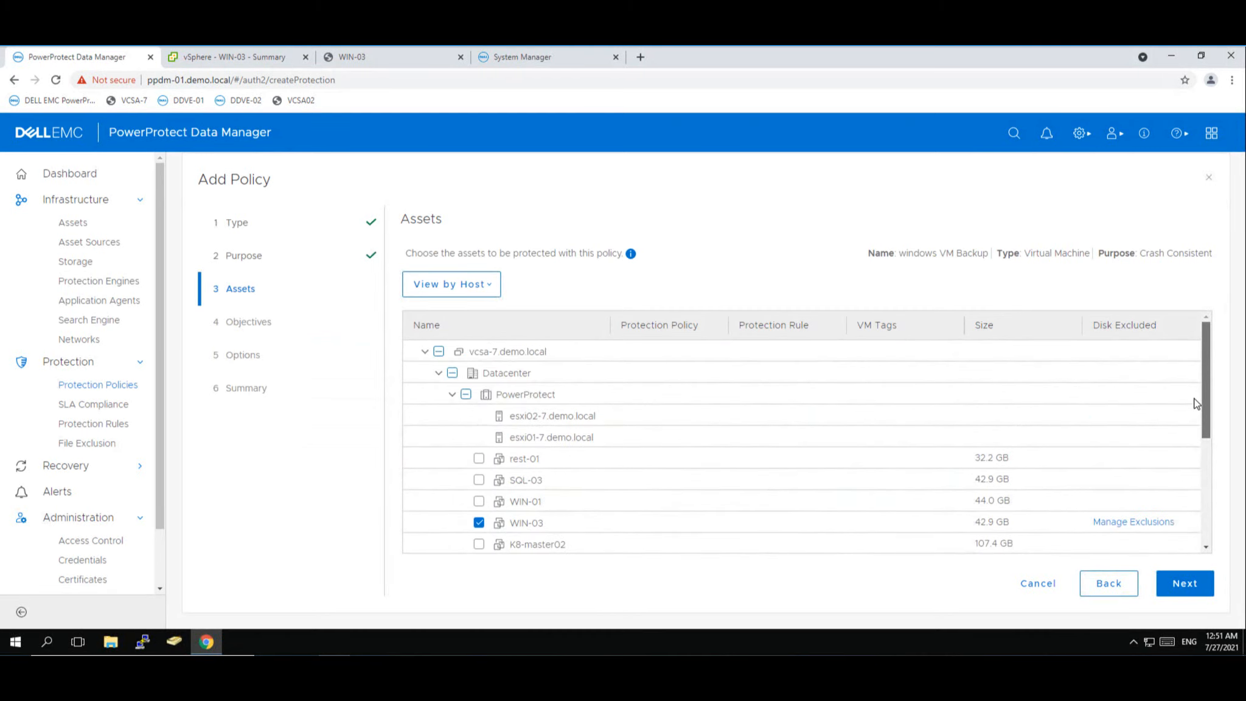
- Check WIN-01's disk exclusions, then deselect it so WIN-03 is the only asset
left_click(478, 501)
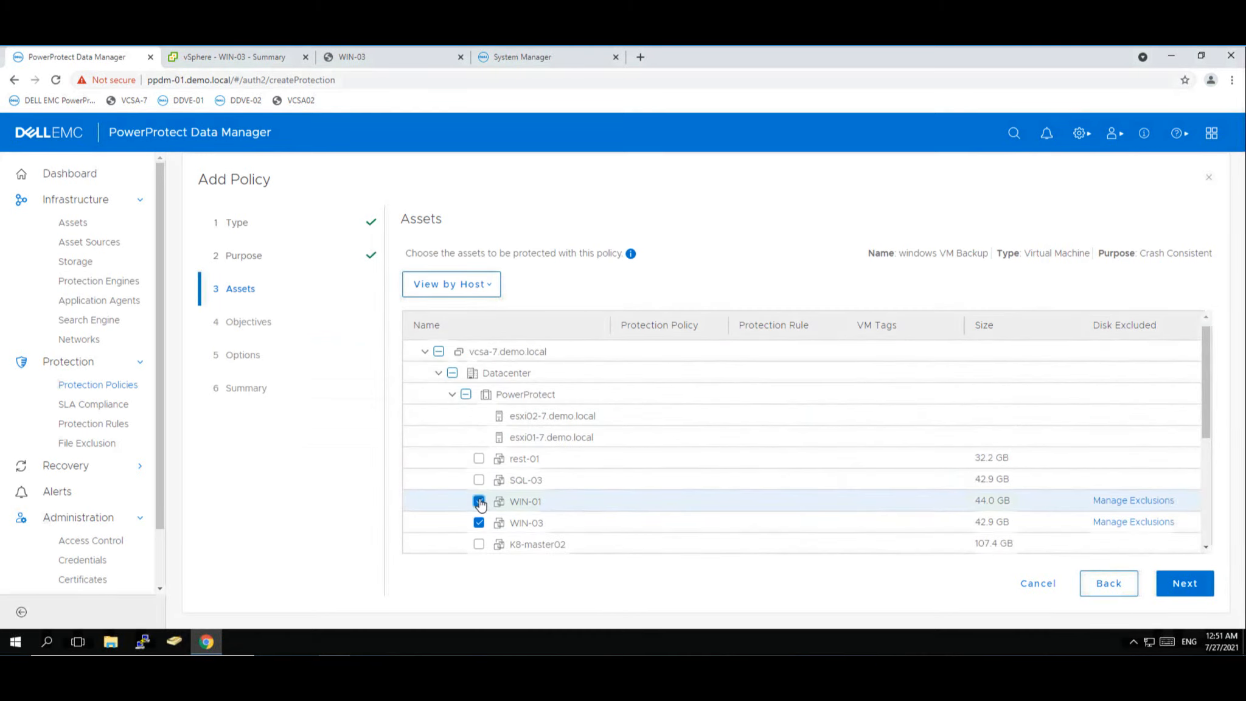
left_click(1111, 503)
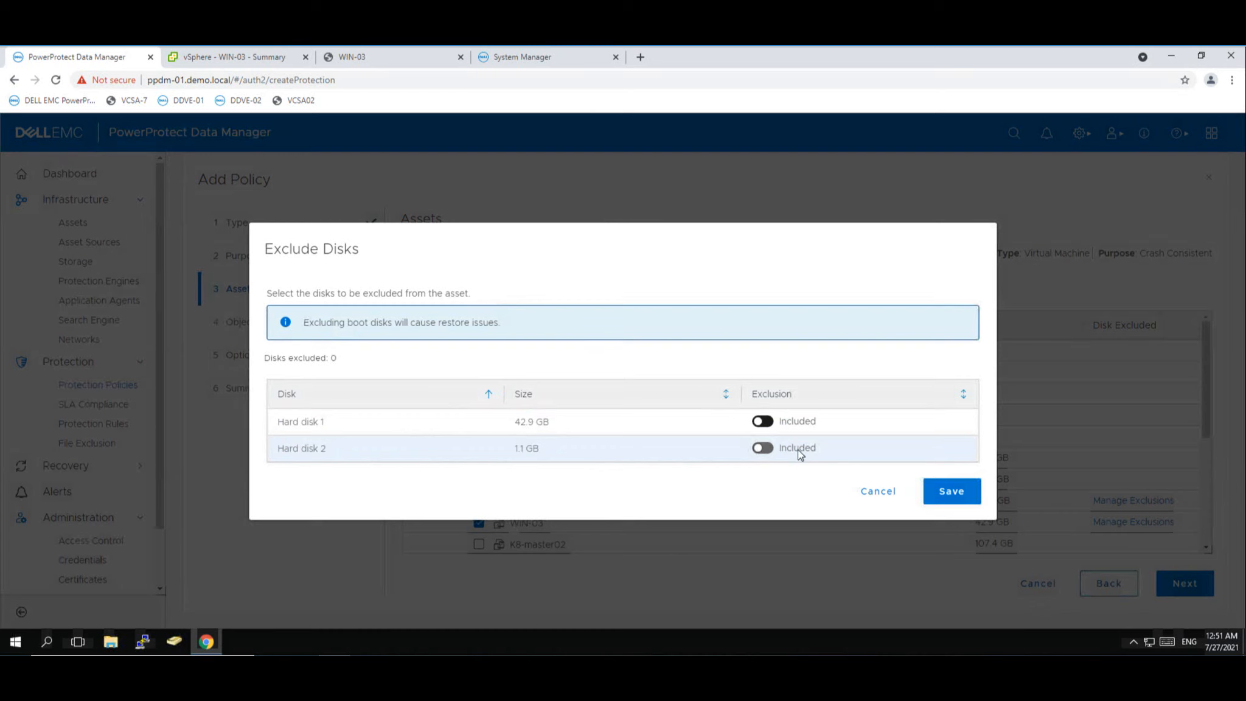
left_click(874, 494)
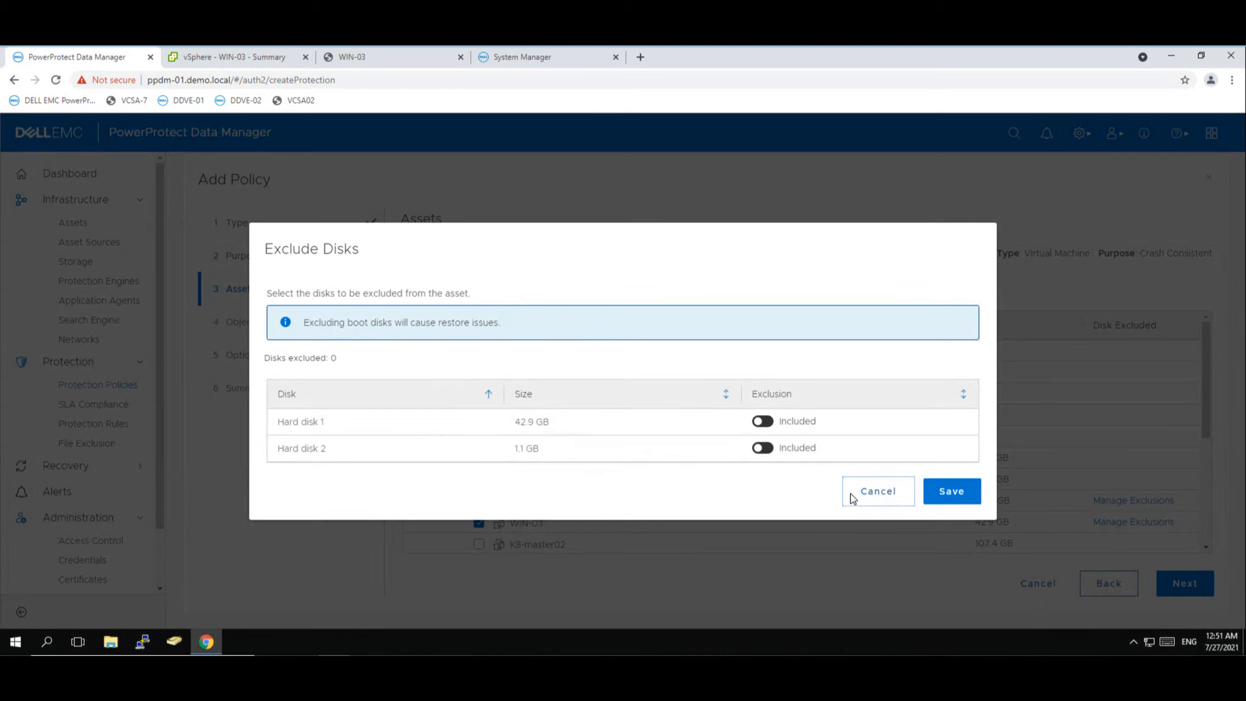
left_click(479, 501)
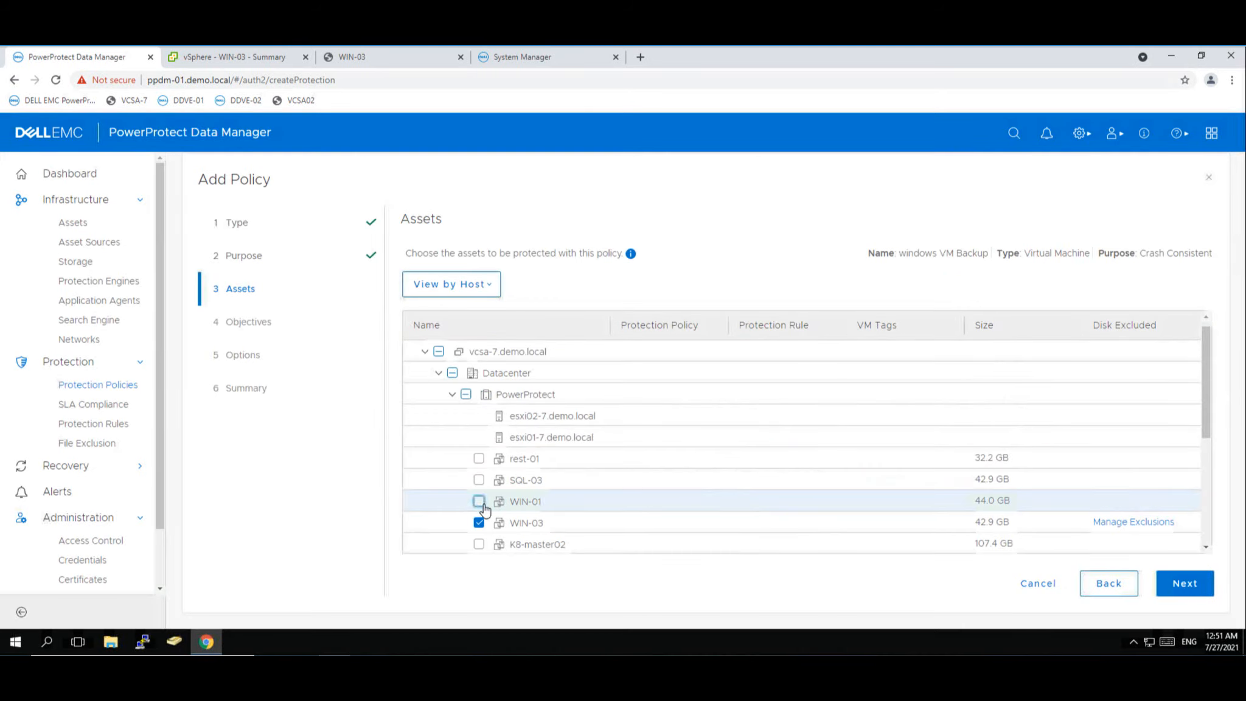
left_click(1183, 587)
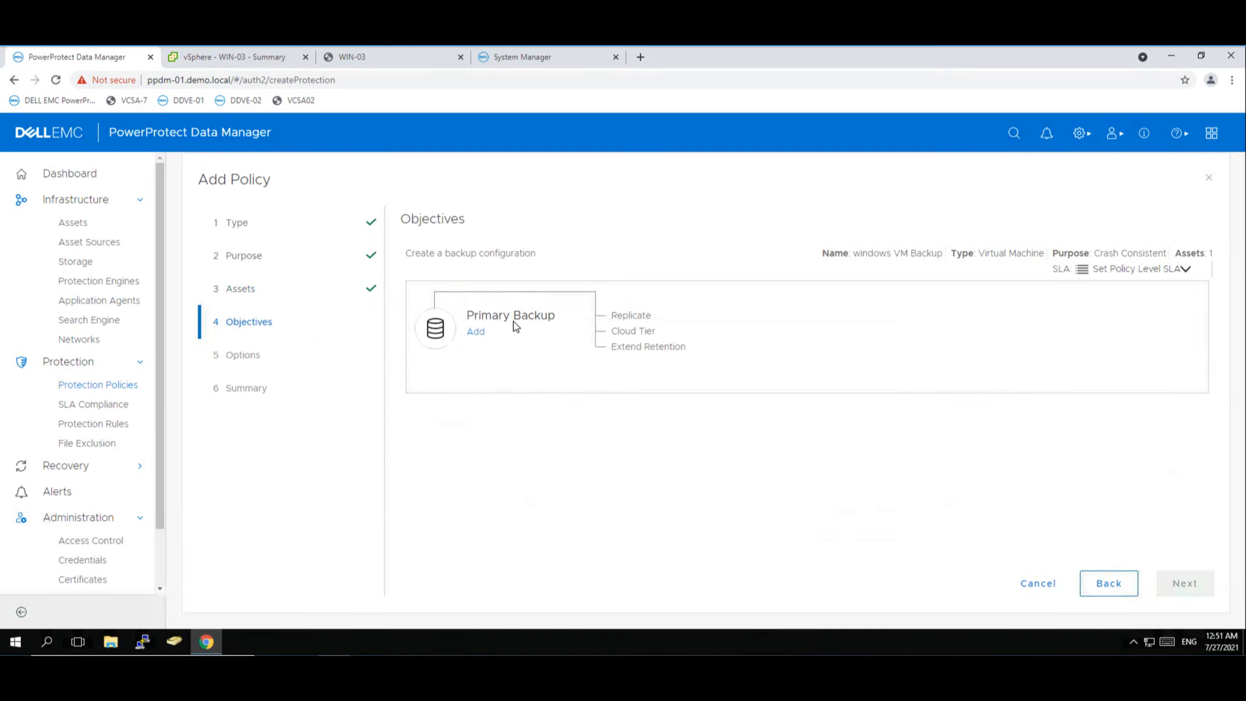
- Set the primary backup on ddve-01.demo.local to run daily, retained 7 Days
left_click(475, 333)
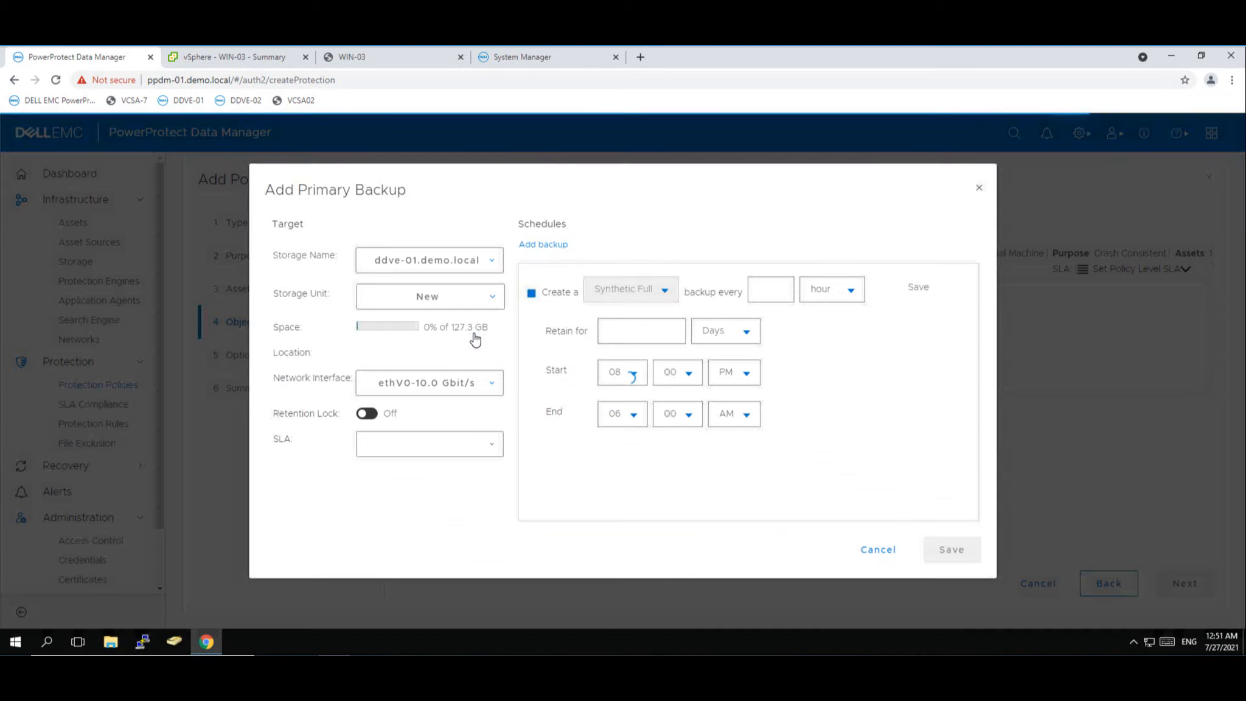
left_click(779, 289)
left_click(837, 289)
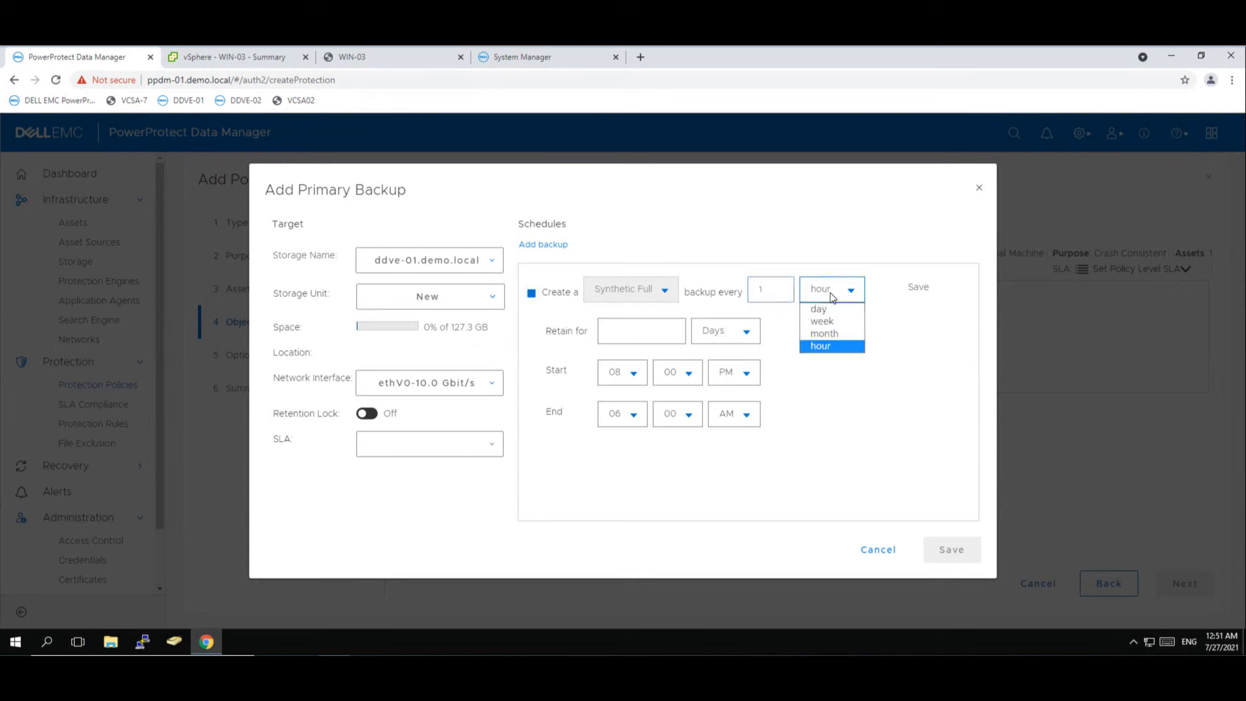
left_click(823, 303)
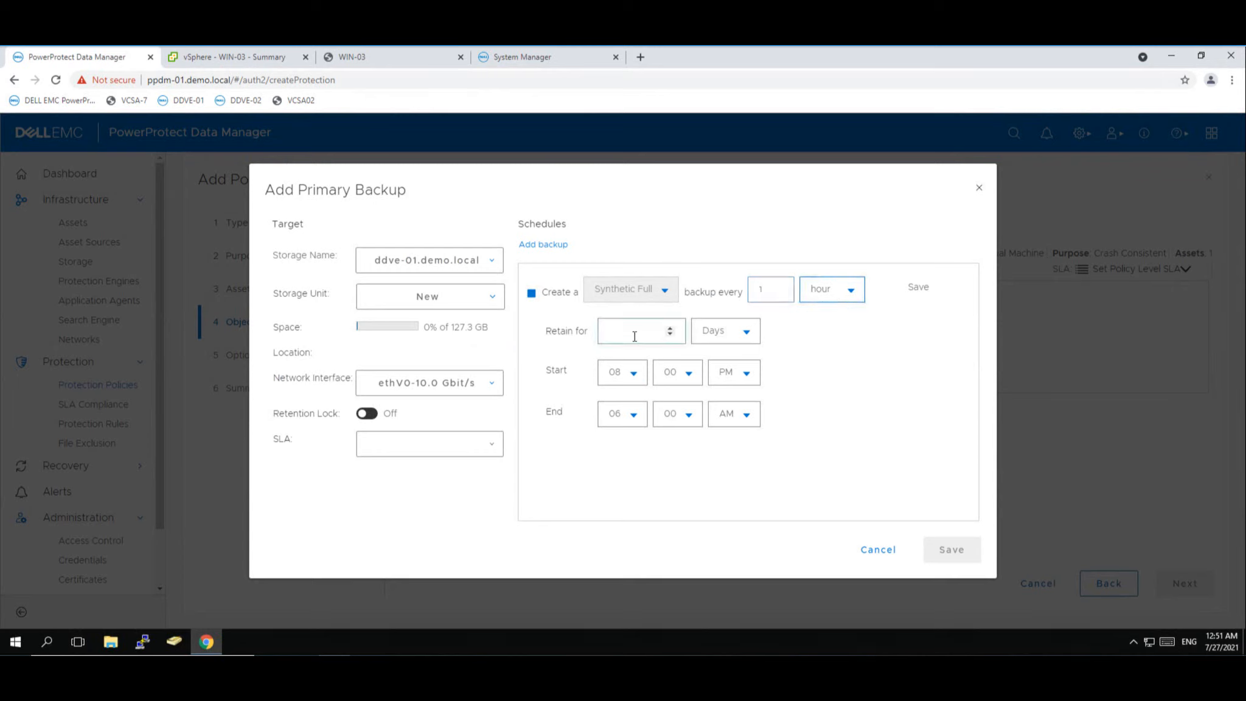
left_click(829, 293)
left_click(820, 310)
left_click(670, 330)
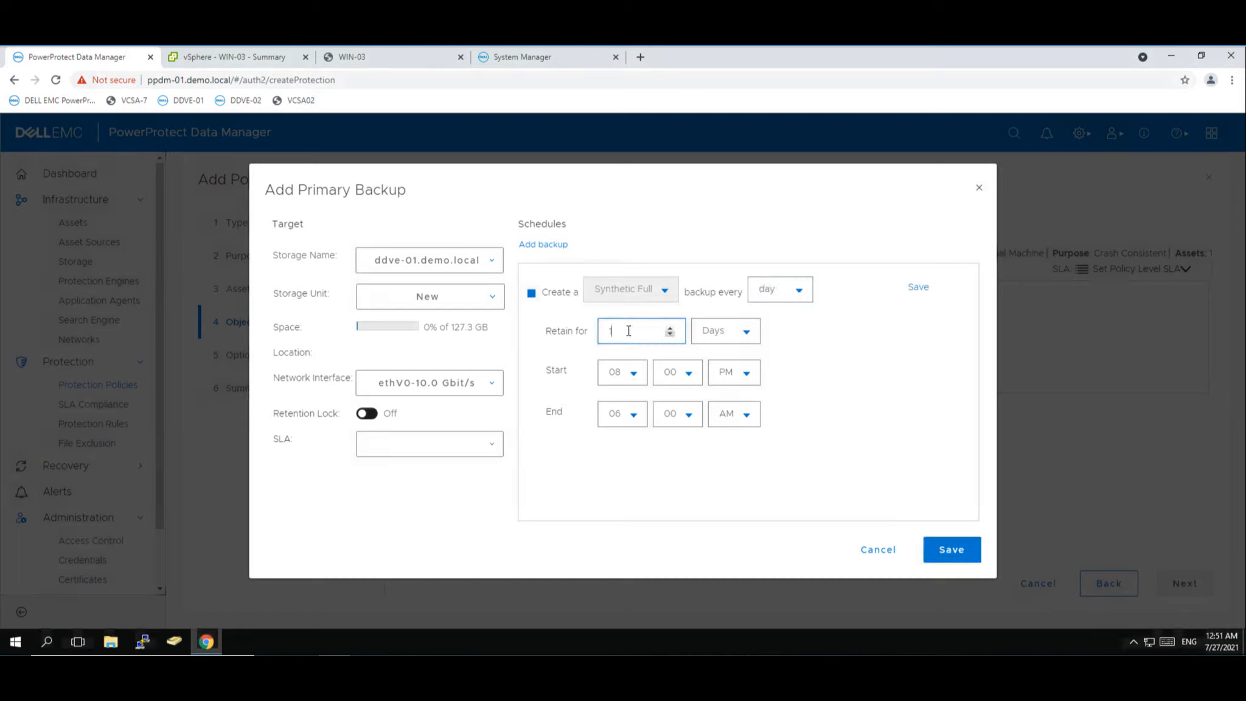
left_click_drag(629, 331, 593, 326)
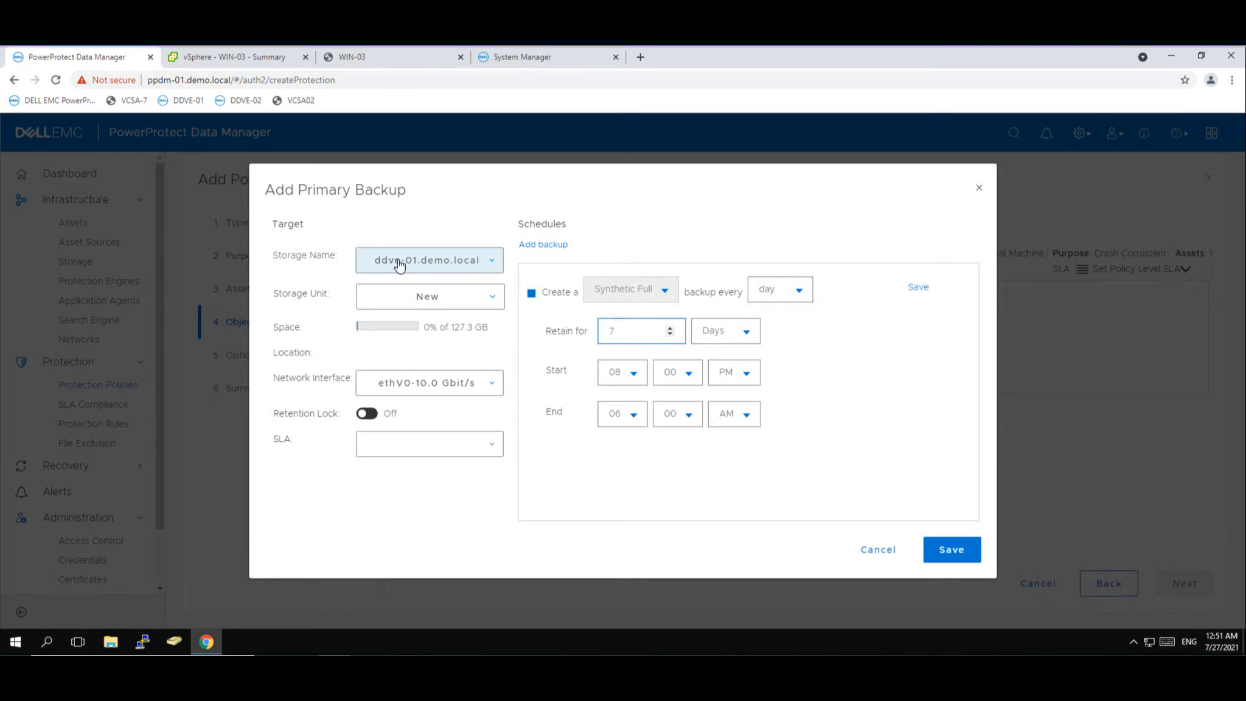
- Turn on Retention Lock and assign the Gold SLA to the primary backup
left_click(367, 414)
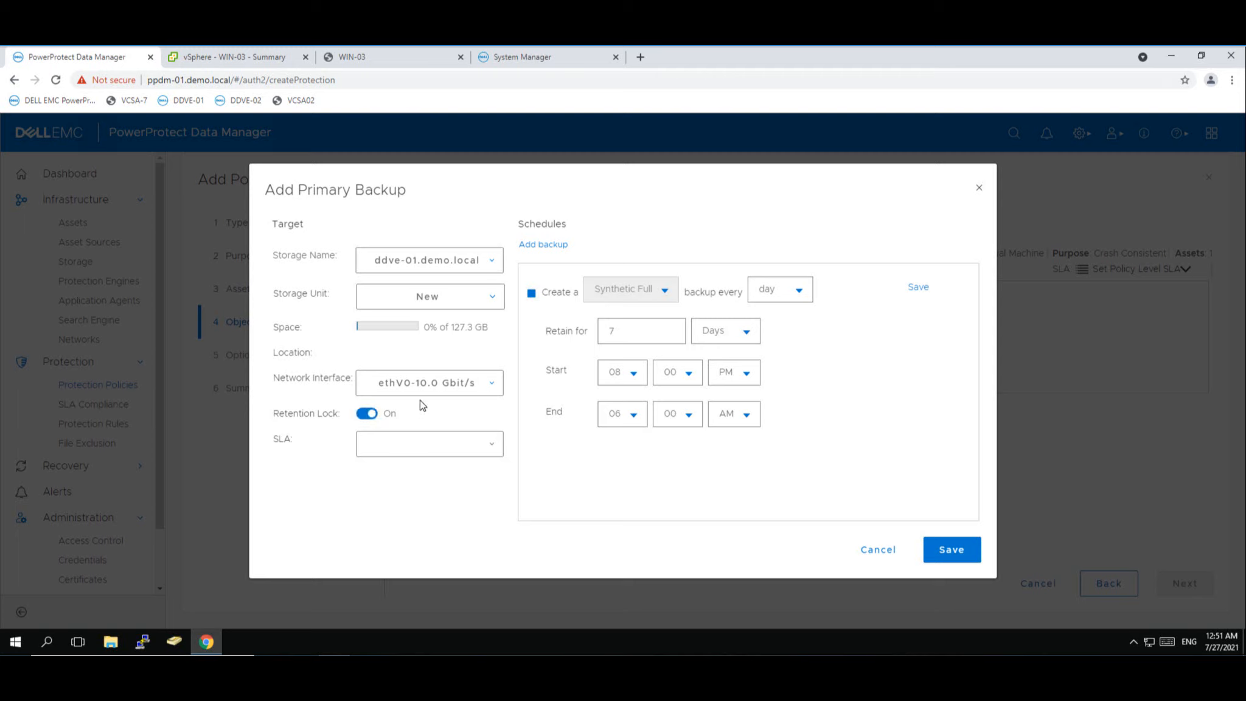
left_click(418, 444)
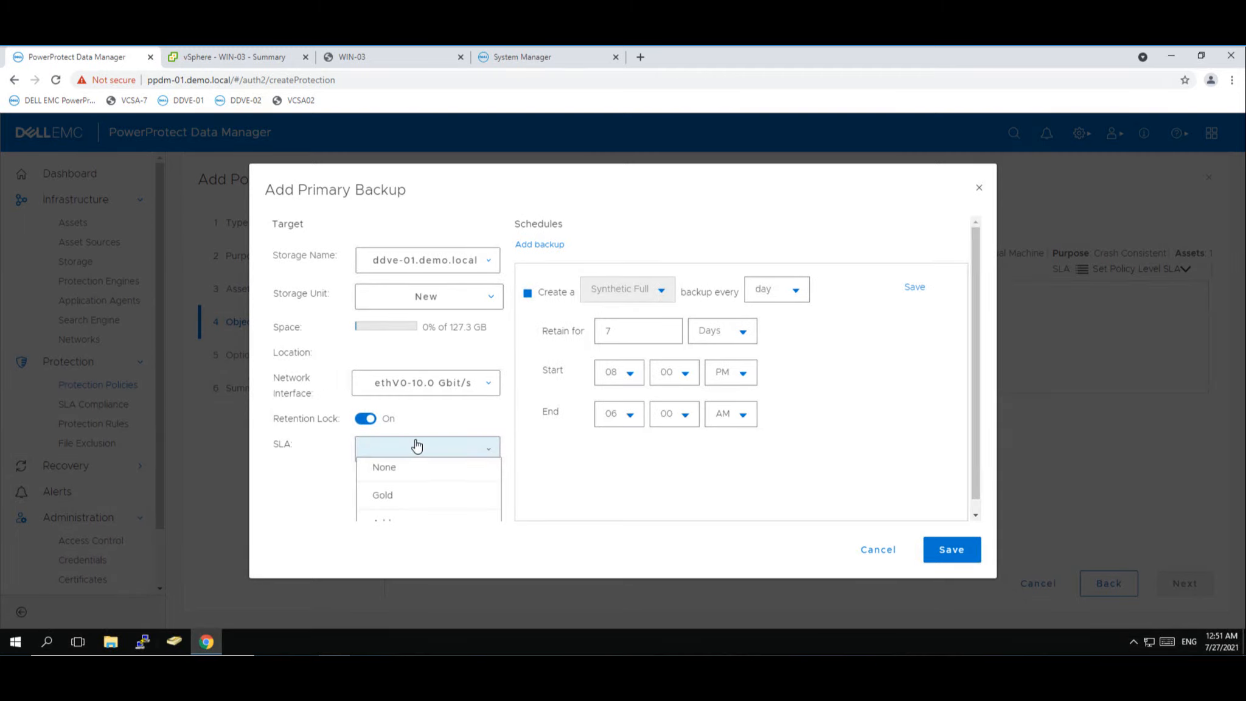
left_click(387, 497)
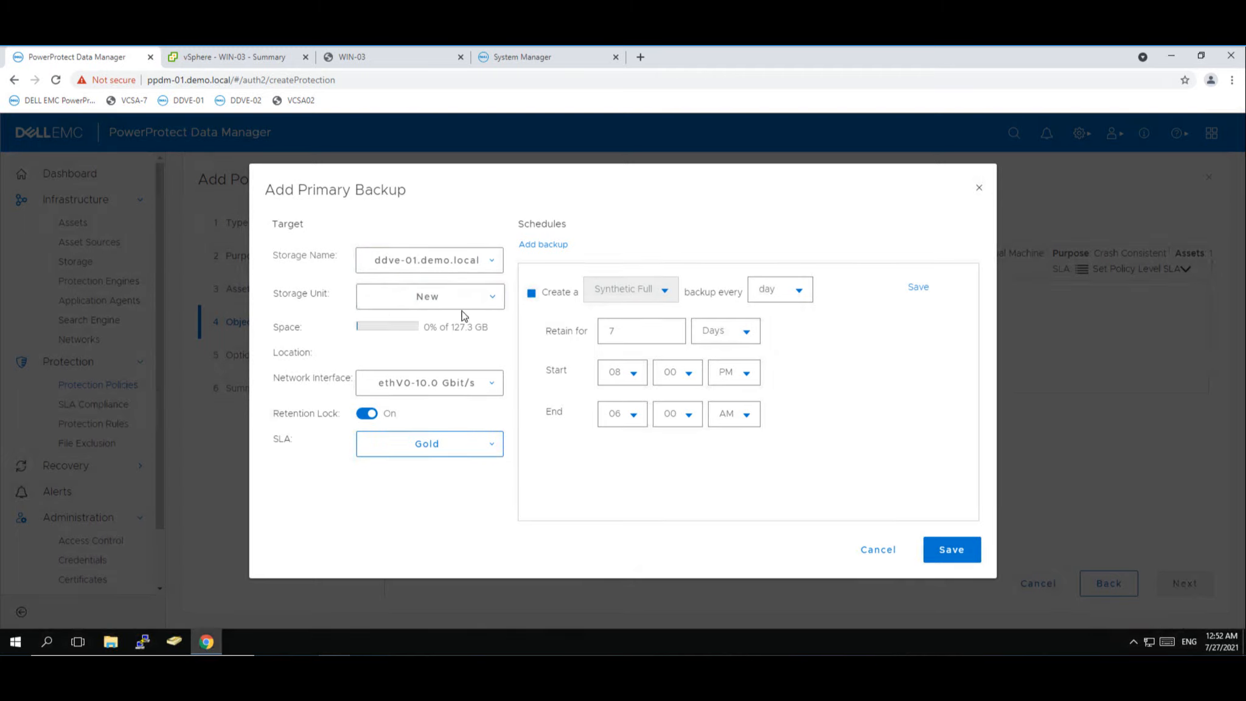
- Save the primary backup and enable indexing for file search and restore
left_click(954, 555)
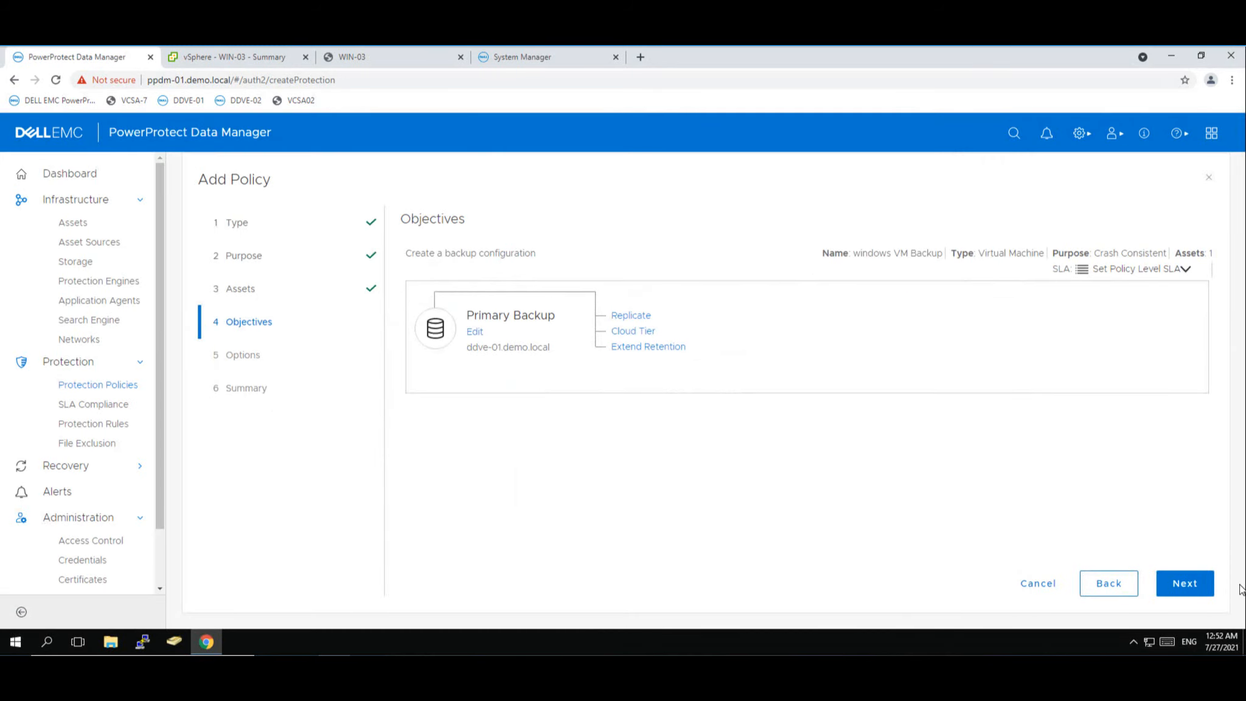
left_click(1184, 588)
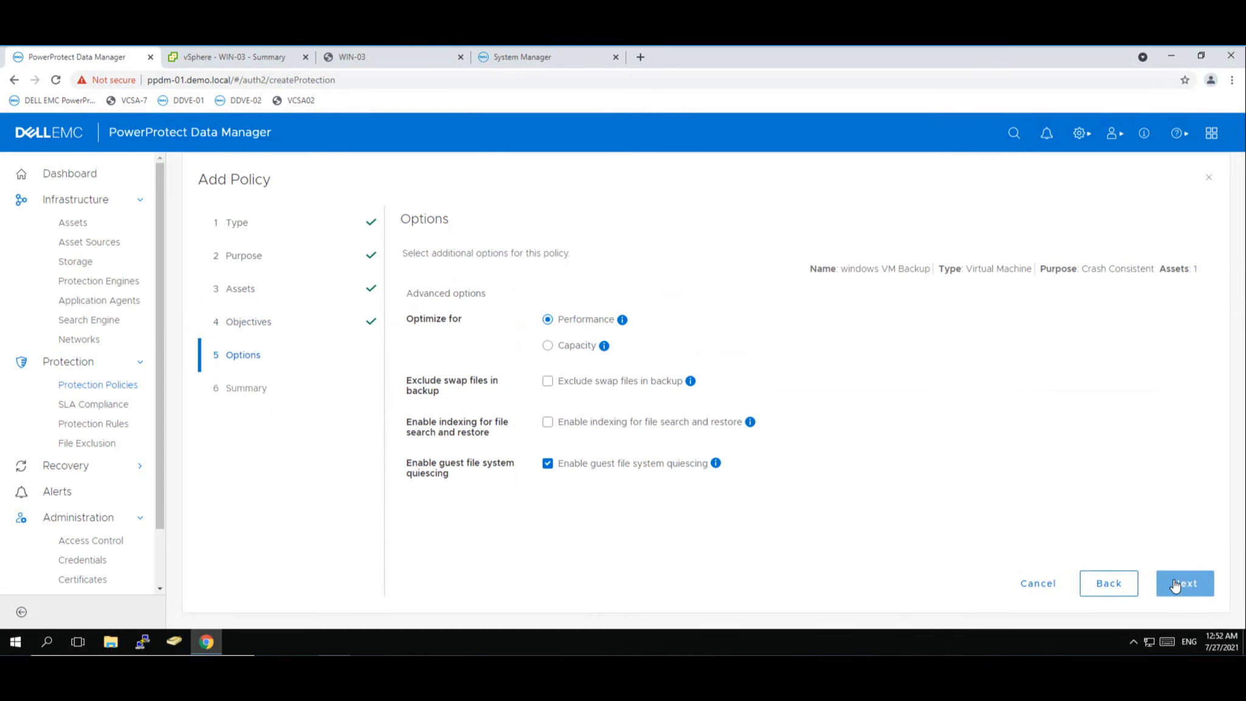
left_click(548, 423)
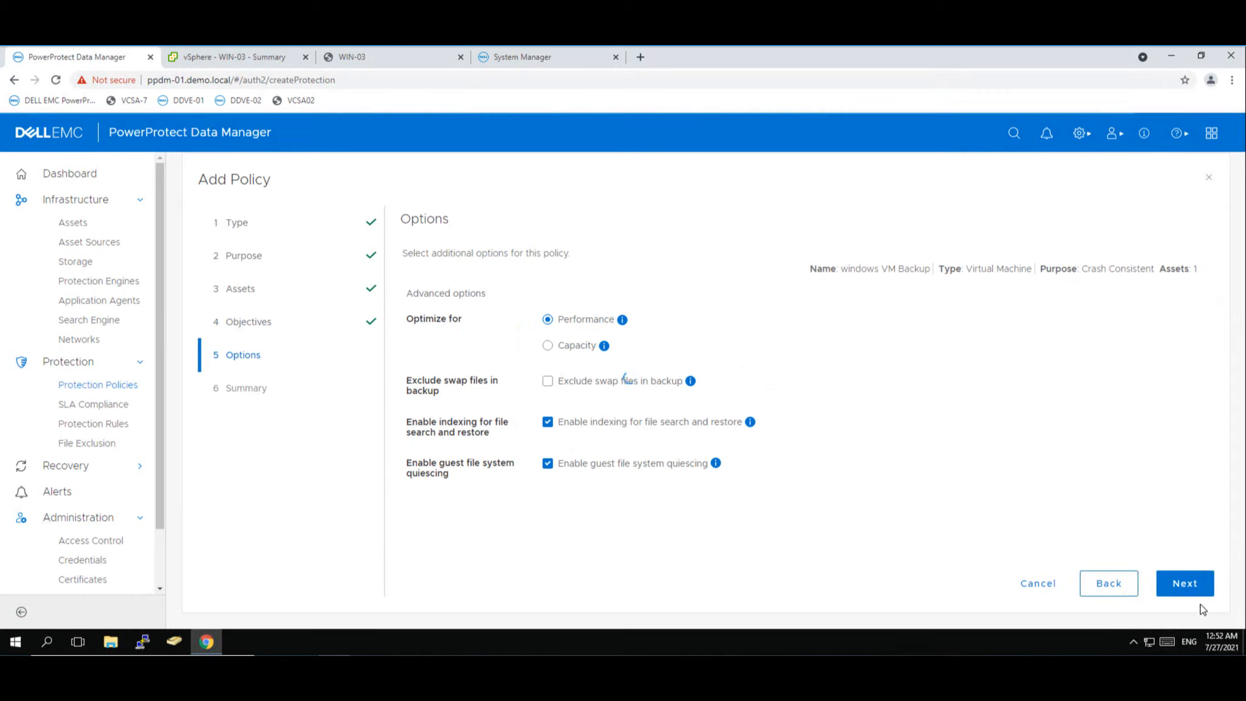
left_click(1188, 589)
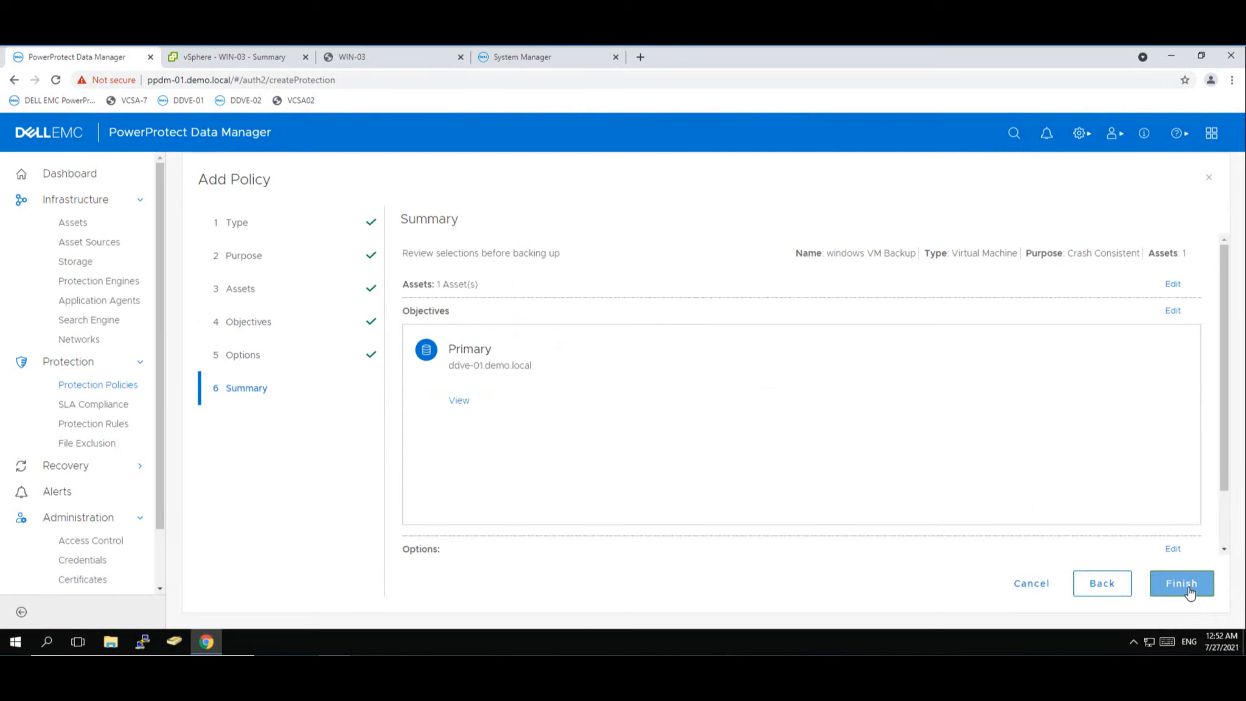
- Finish the wizard to save the windows VM Backup policy
left_click(1182, 585)
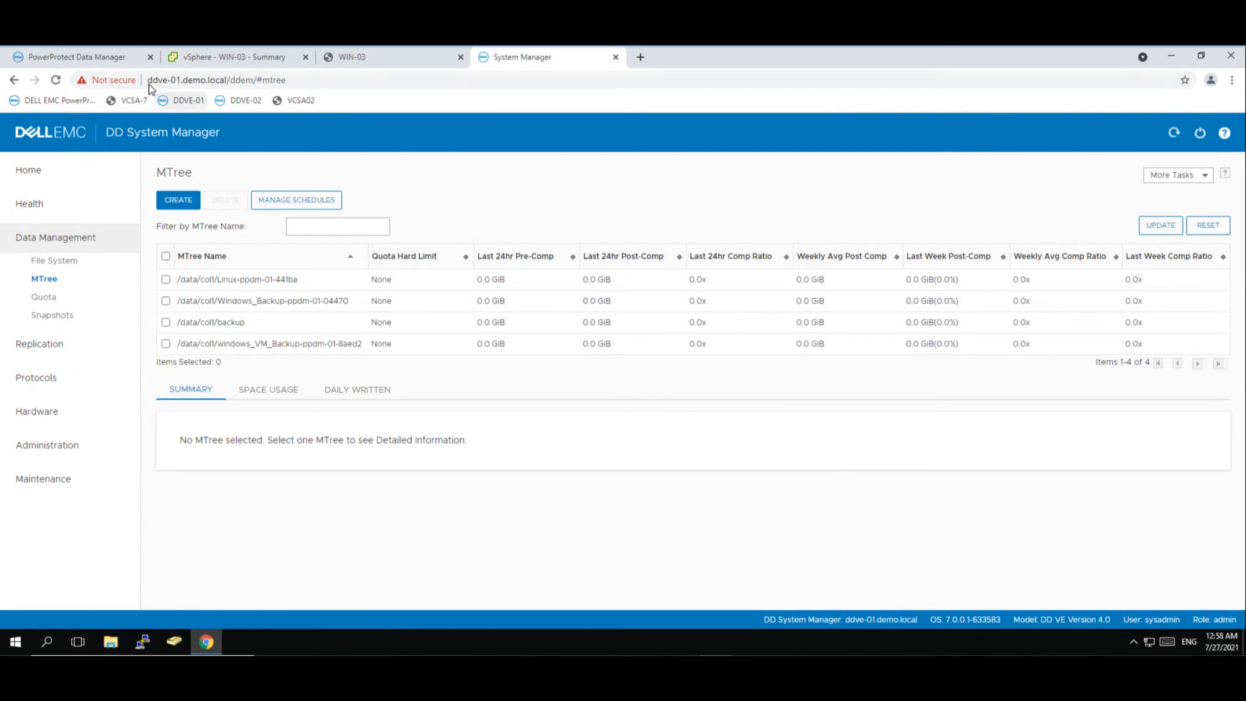
- Confirm Retention-Lock Governance on the windows_VM_Backup MTree, then return to PowerProtect Data Manager
left_click(167, 346)
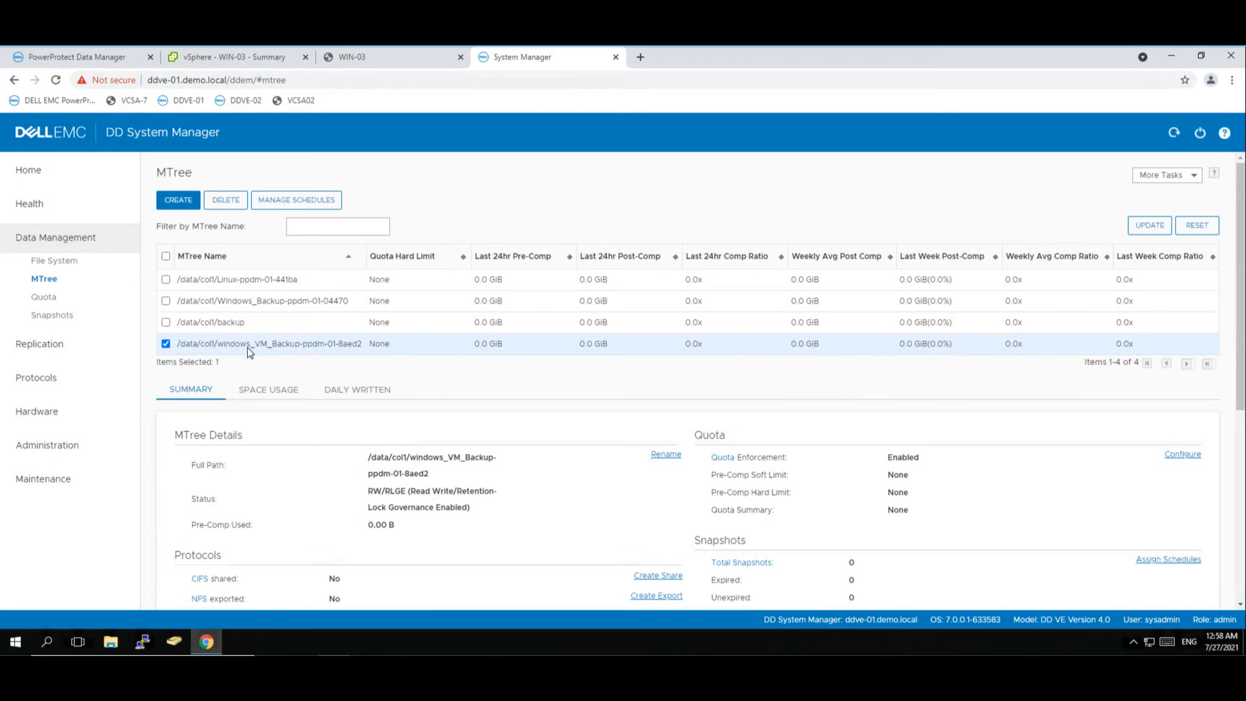
left_click(123, 62)
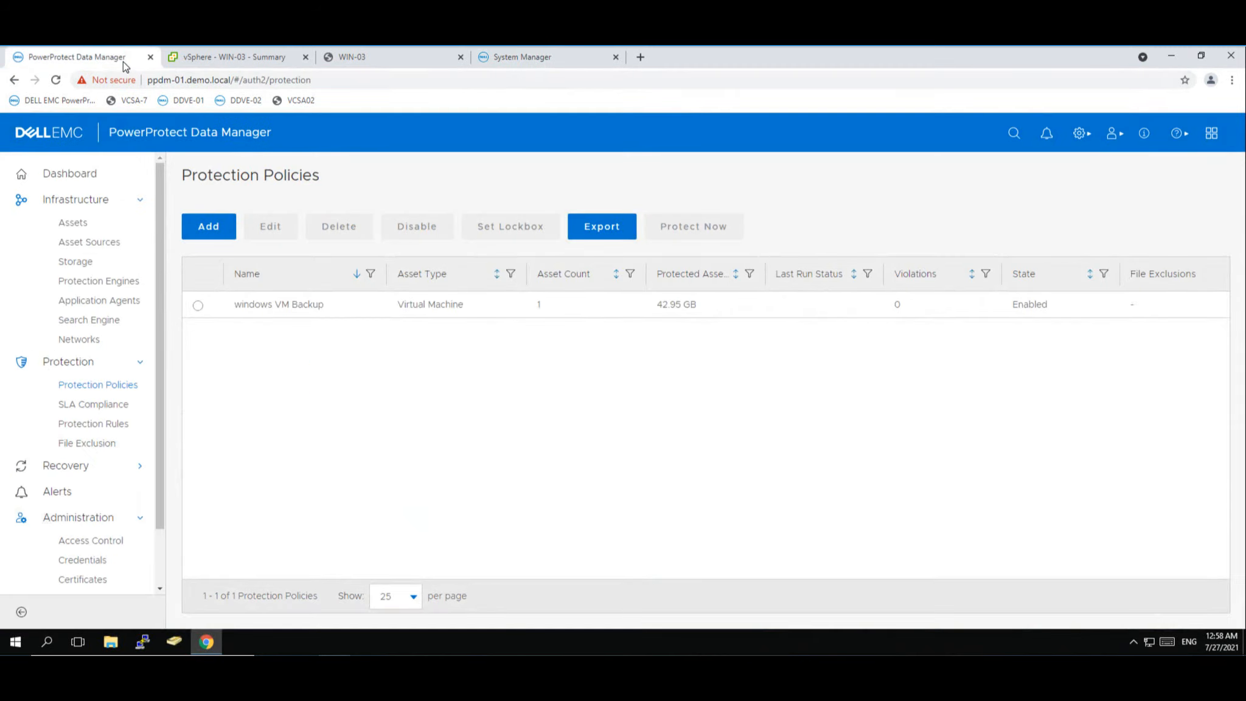
- Run a manual Full backup of all windows VM Backup policy assets, kept 7 Days
left_click(198, 306)
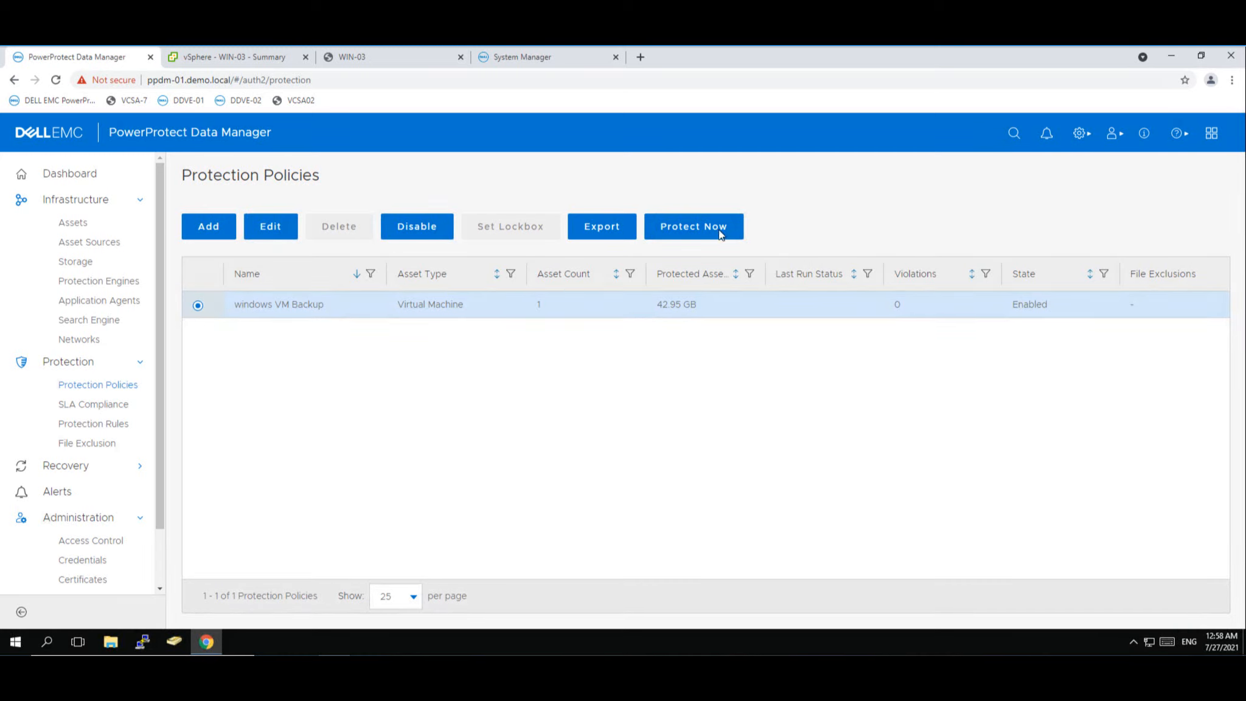
left_click(704, 228)
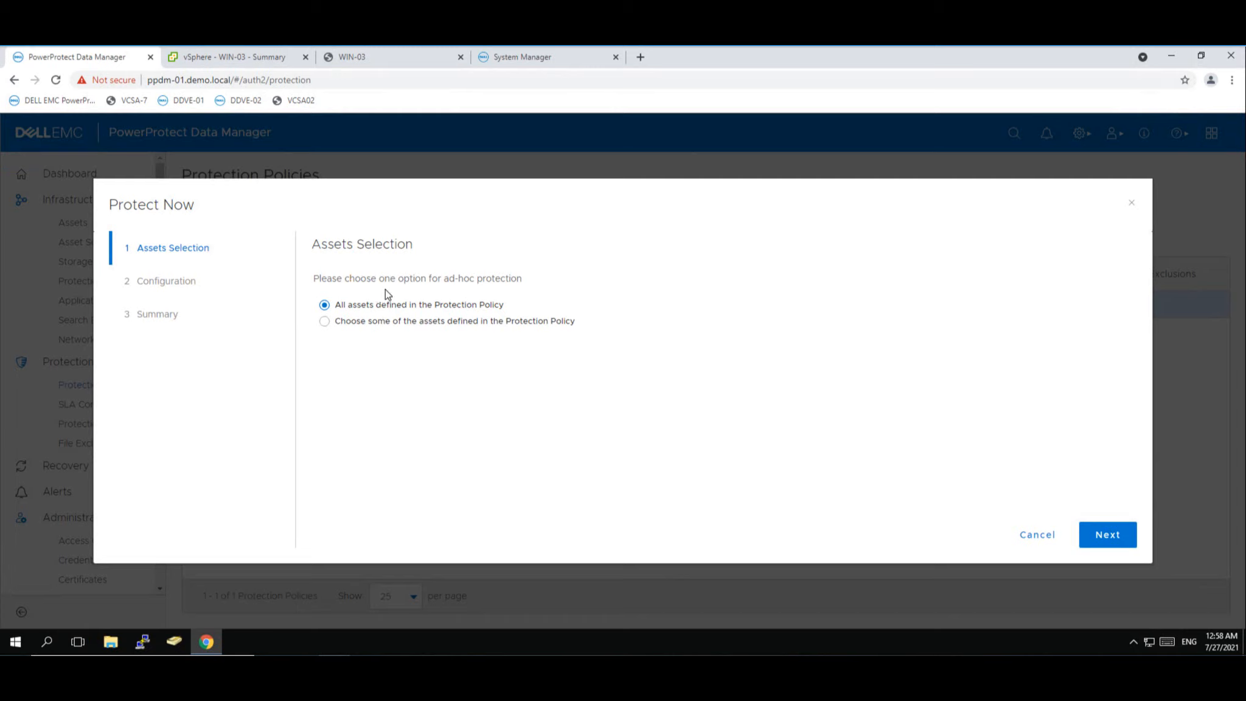
left_click(1116, 541)
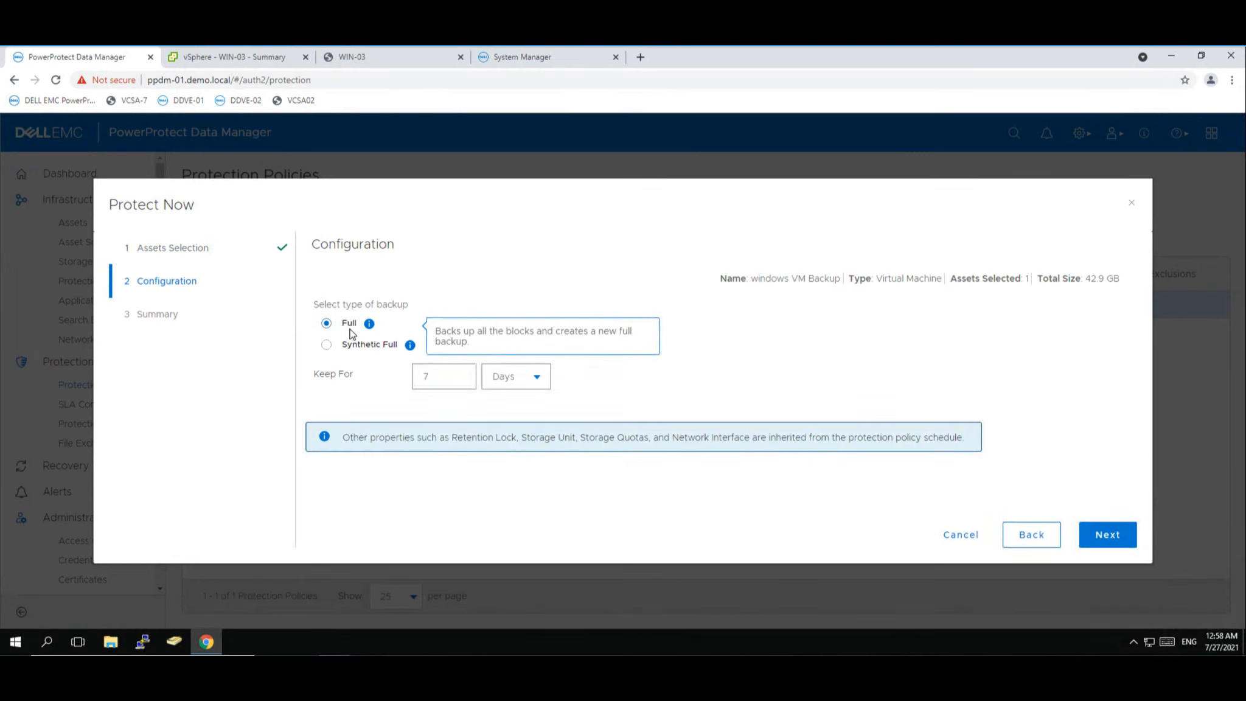
left_click(1103, 546)
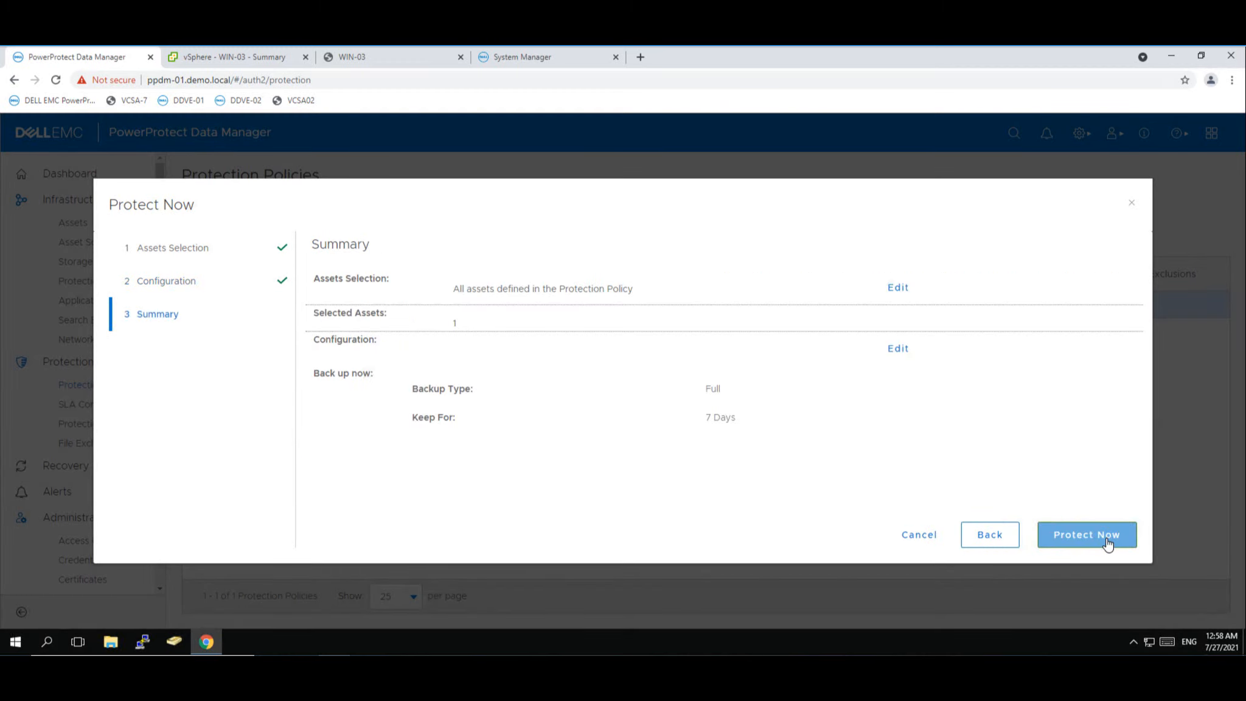
left_click(1108, 544)
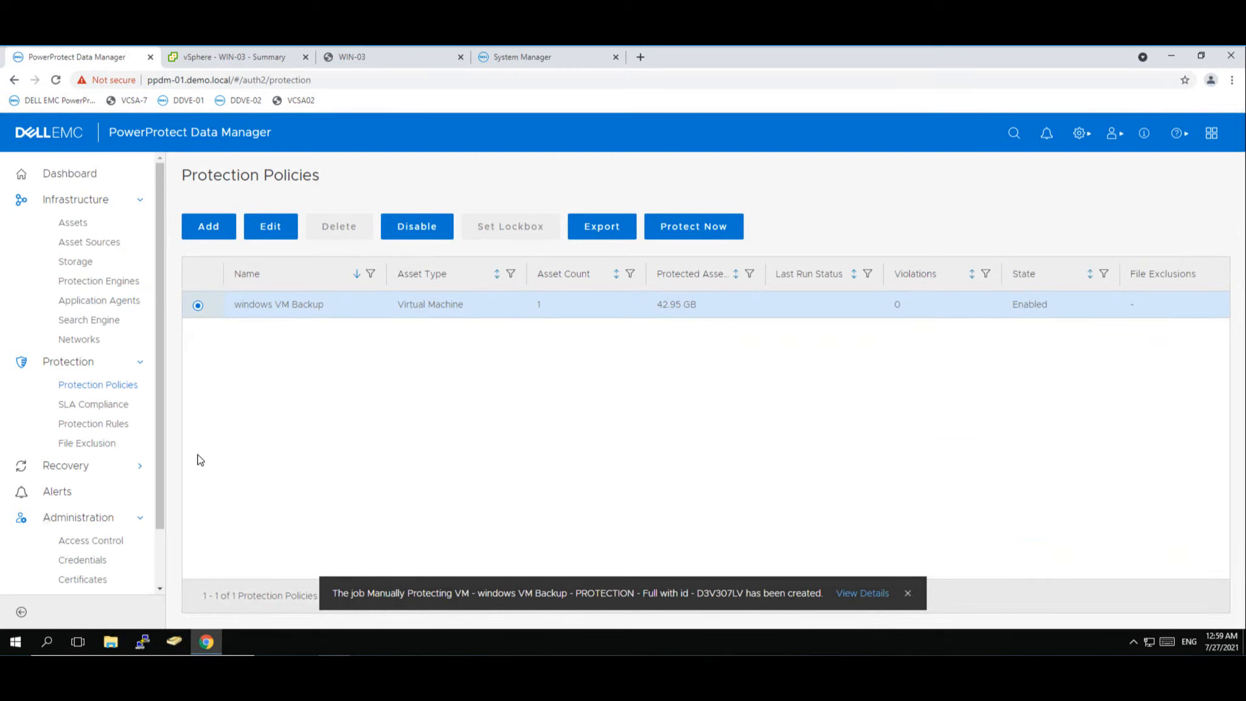
- Scroll the sidebar and open Jobs > Protection Jobs to find the new manual full backup job
left_click_drag(161, 456, 159, 526)
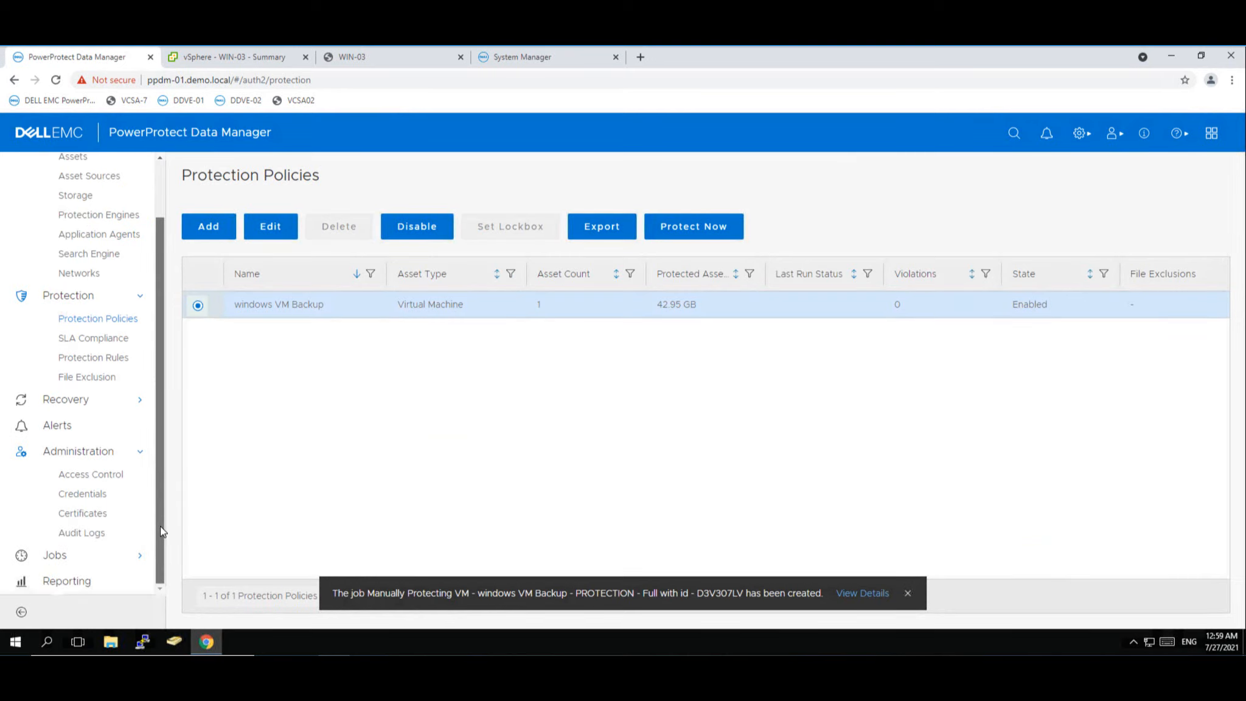
left_click(51, 555)
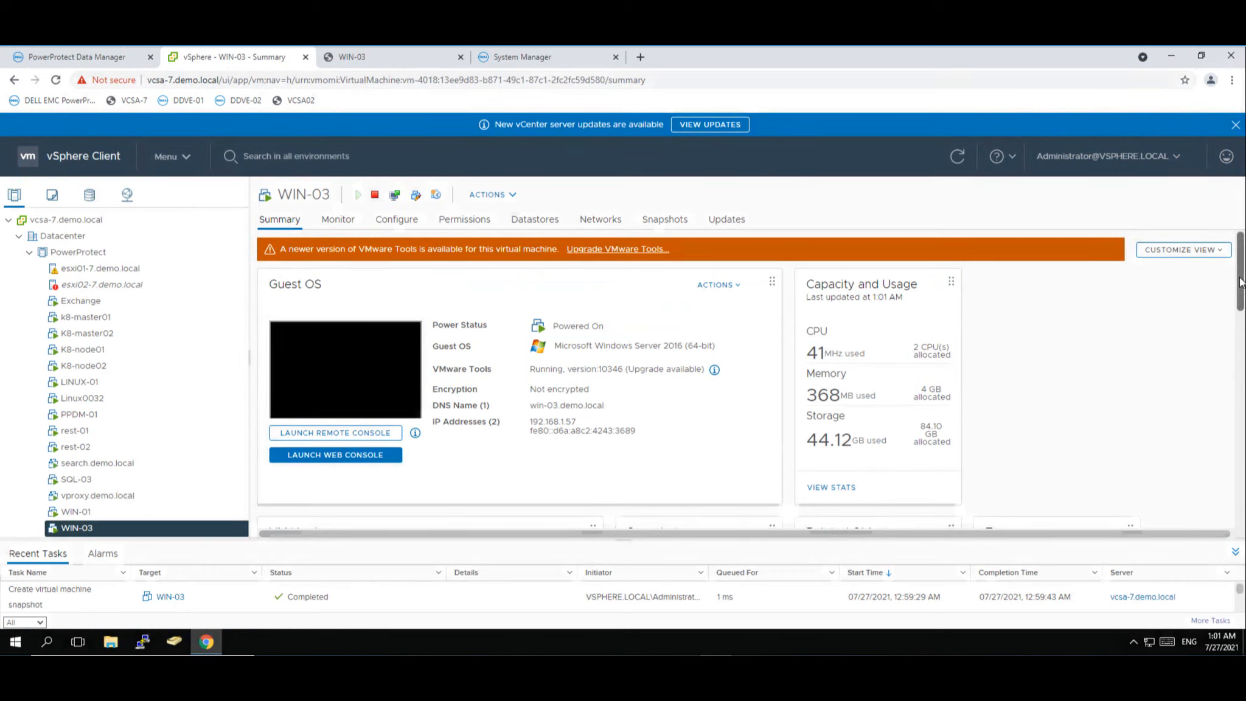
left_click_drag(1242, 300, 1243, 302)
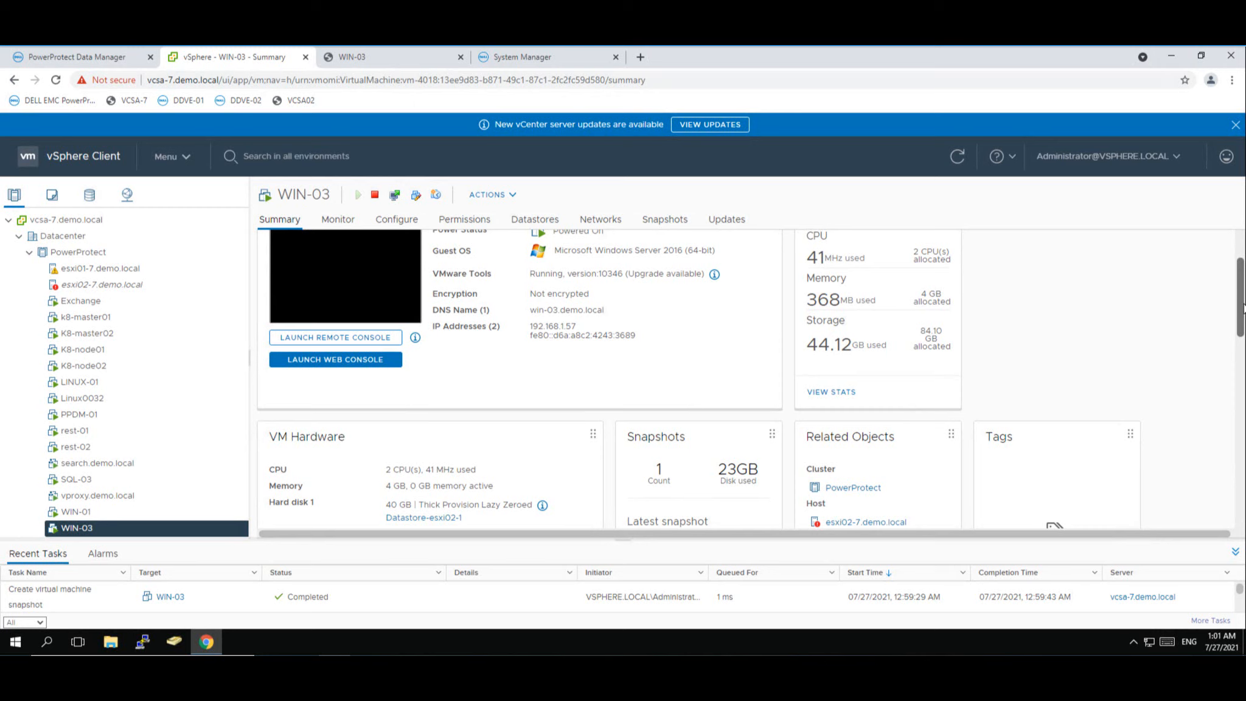
left_click_drag(1242, 307, 1233, 352)
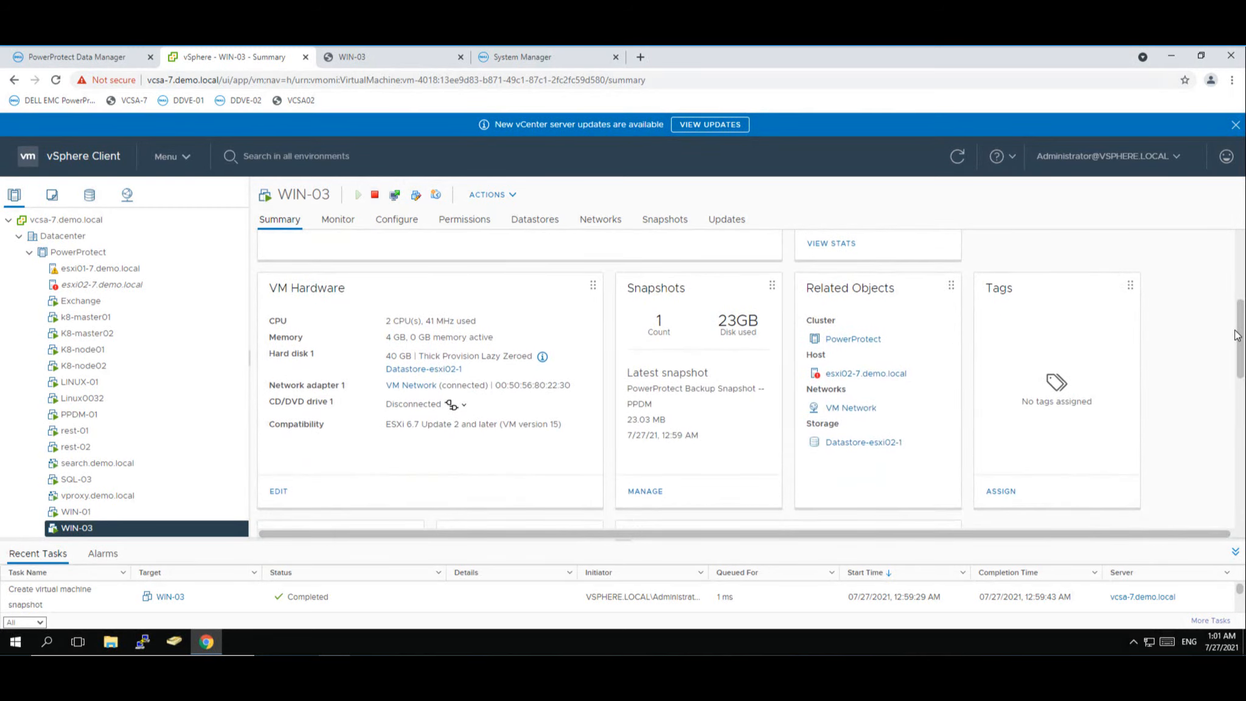
scroll(1237, 335, "down", 5)
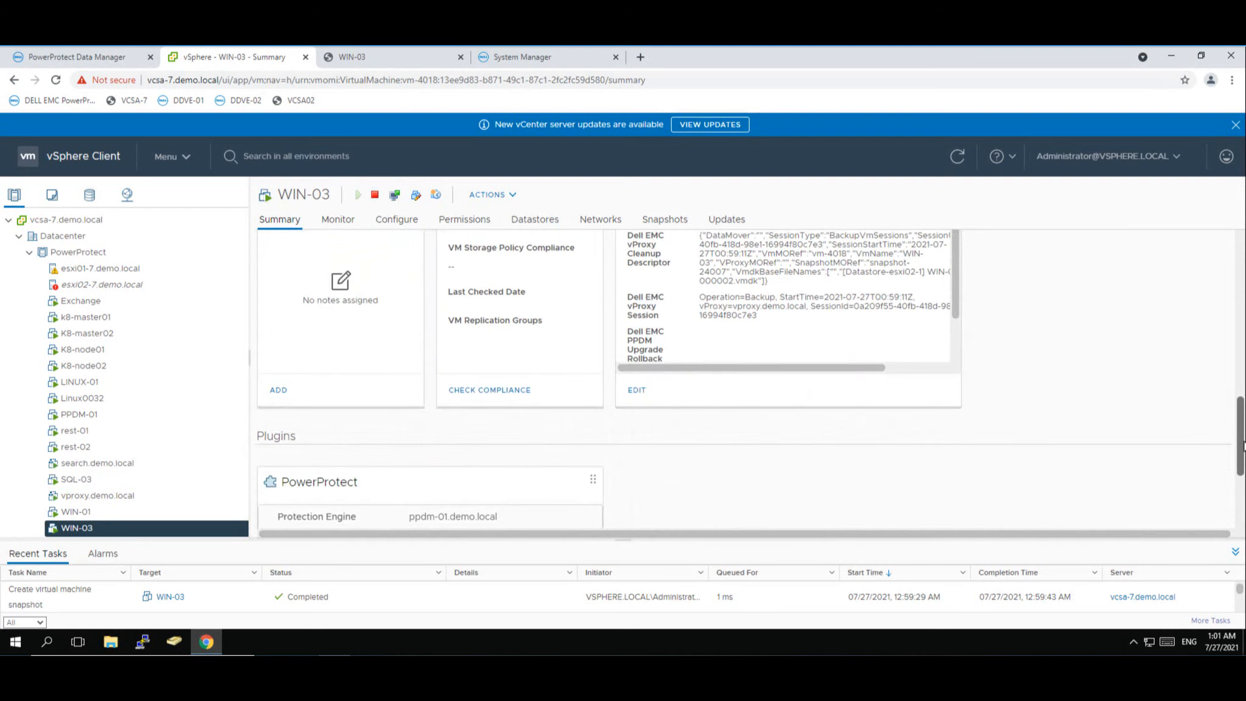
scroll(1241, 446, "down", 2)
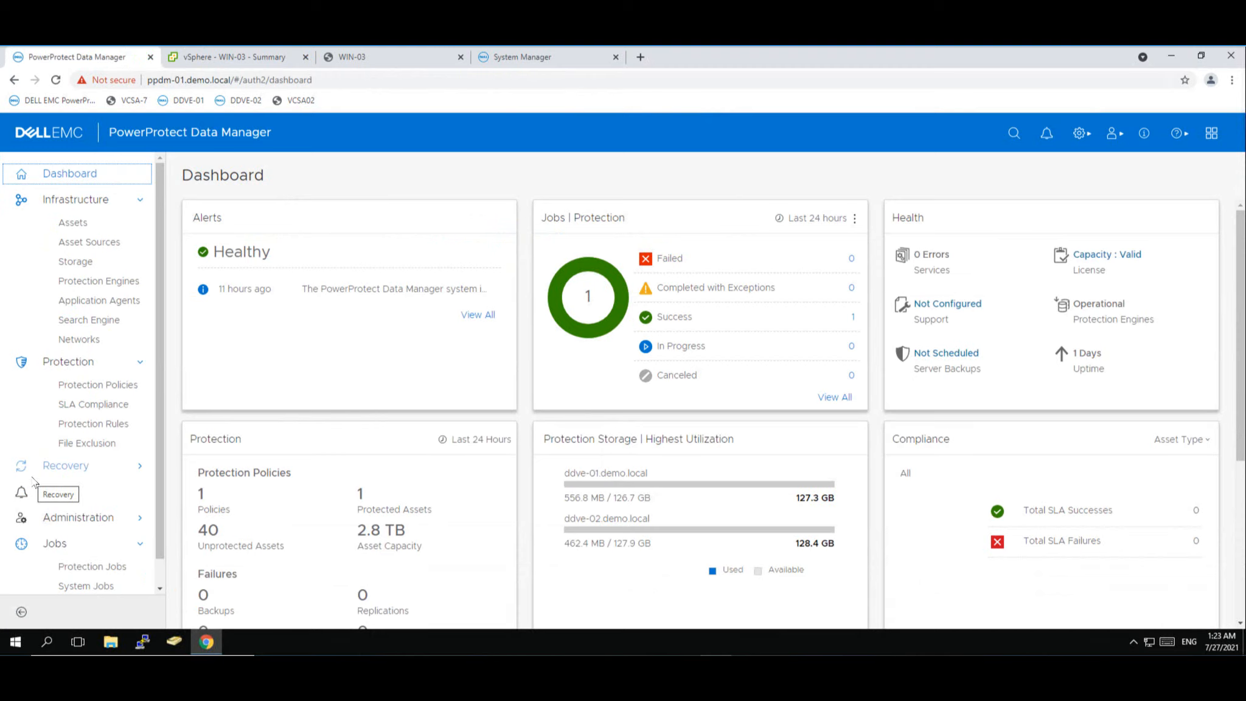
- Confirm the manual windows VM Backup job shows Success, then return to WIN-03's vSphere summary
left_click(85, 569)
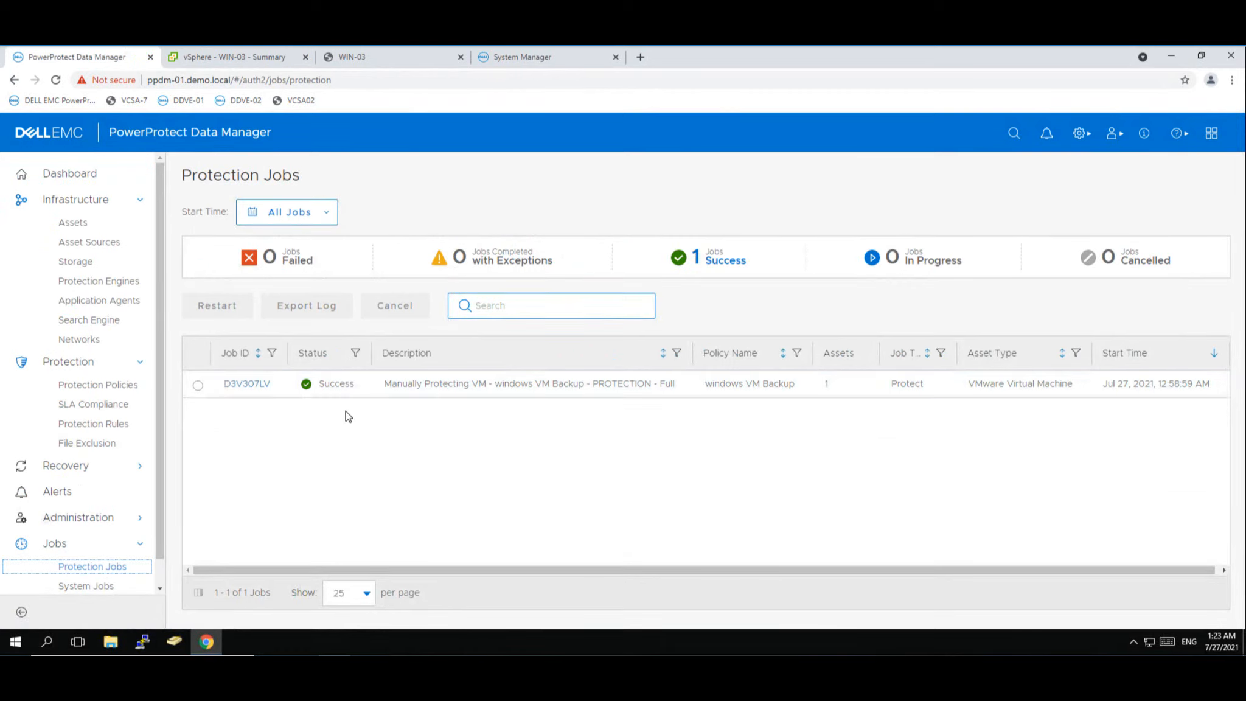
left_click(241, 58)
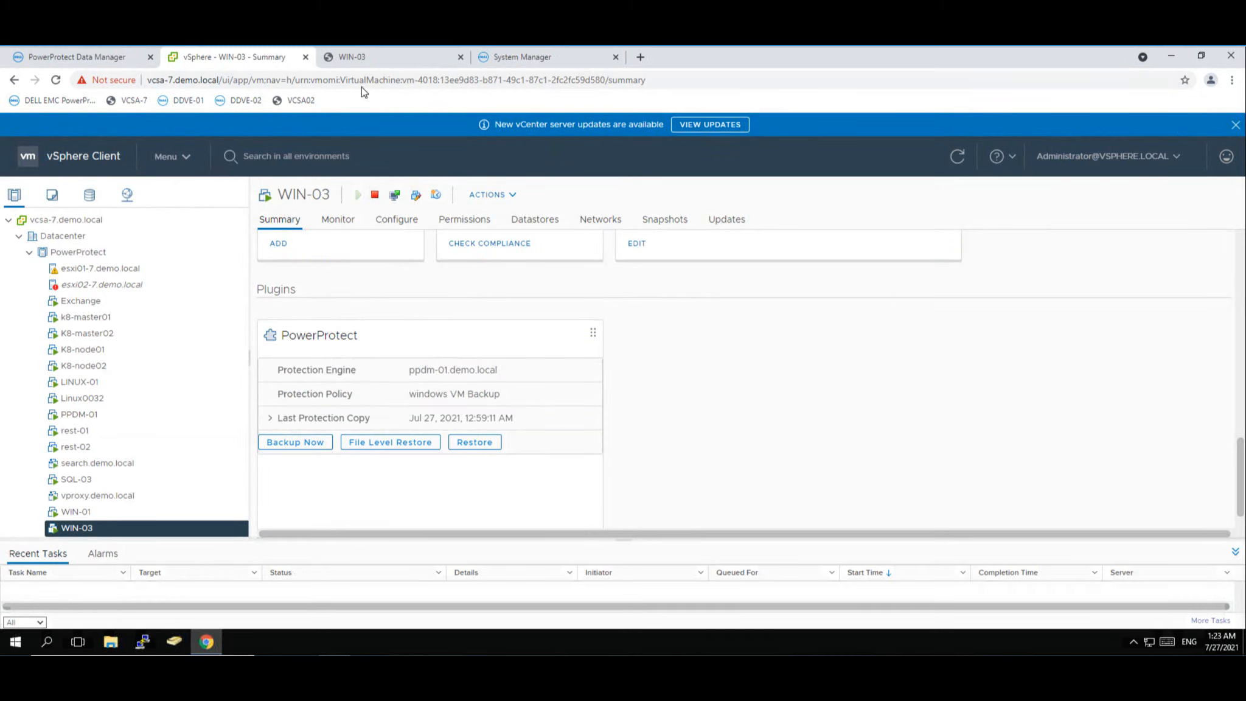
- Review WIN-03's PowerProtect card with the windows VM Backup policy, then view its web console
left_click(379, 59)
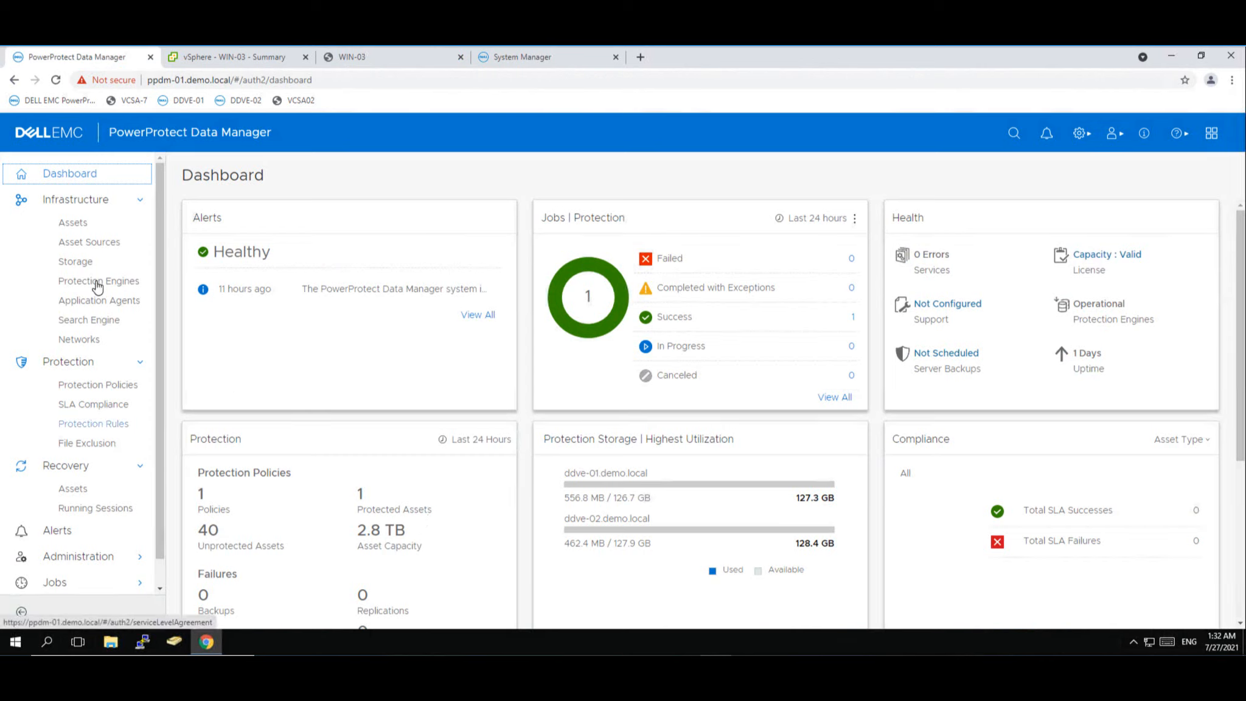
- Start a restore of WIN-03's Jul 27 backup copy stored on ddve-01.demo.local
left_click(78, 490)
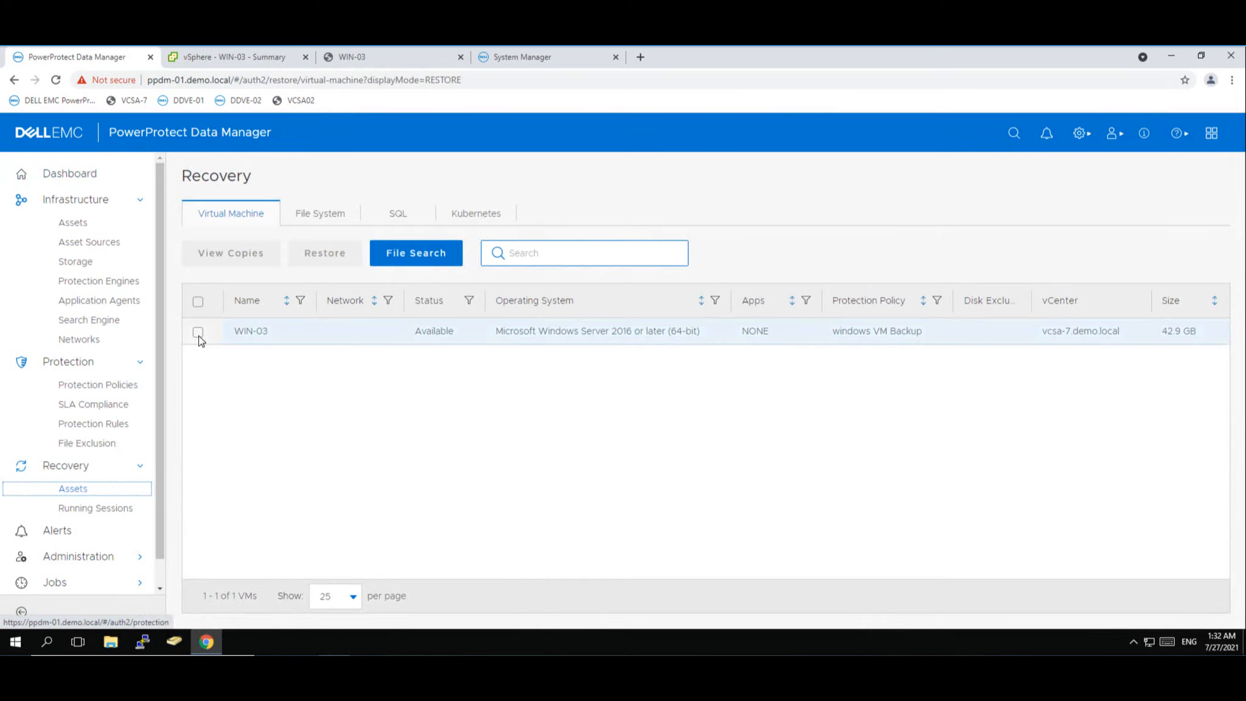
left_click(197, 333)
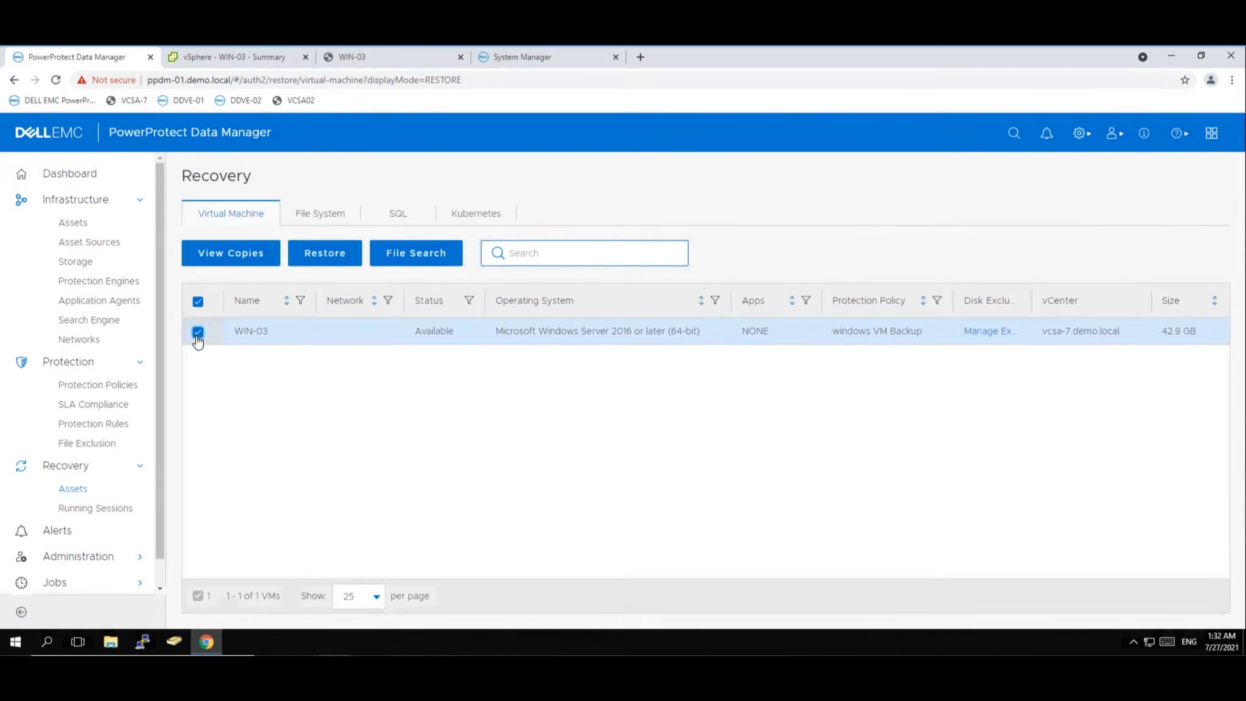
left_click(250, 253)
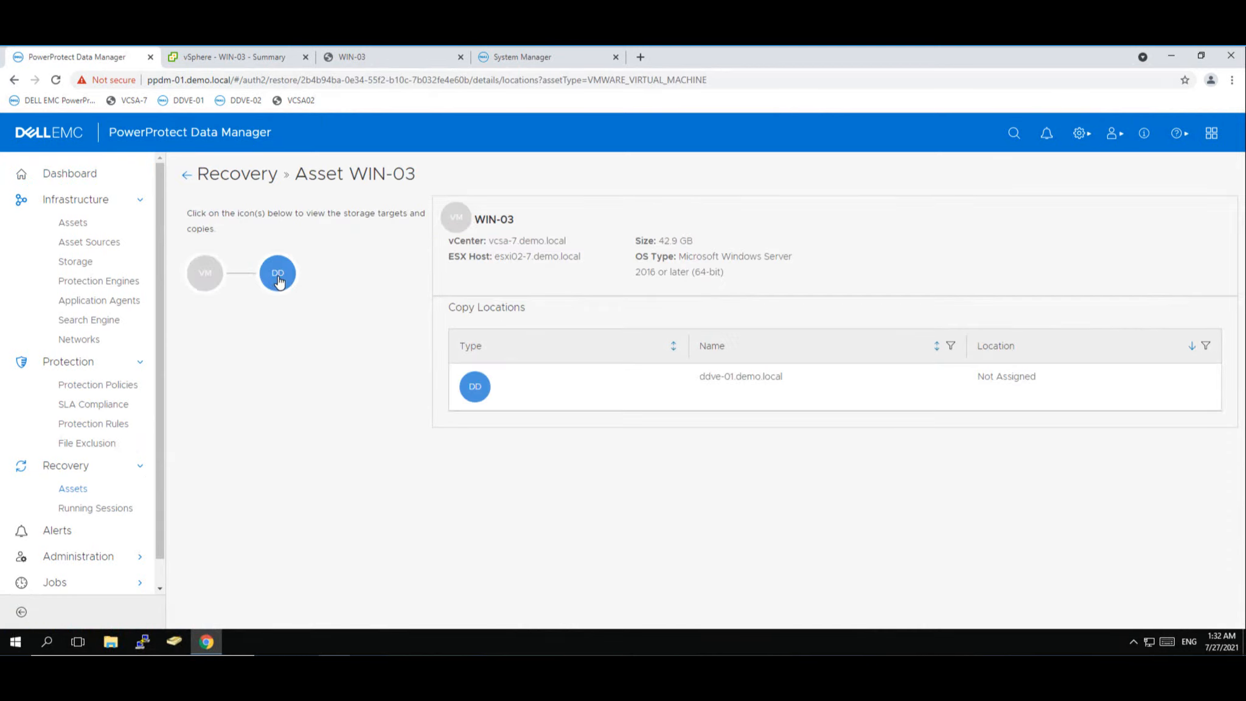
left_click(279, 280)
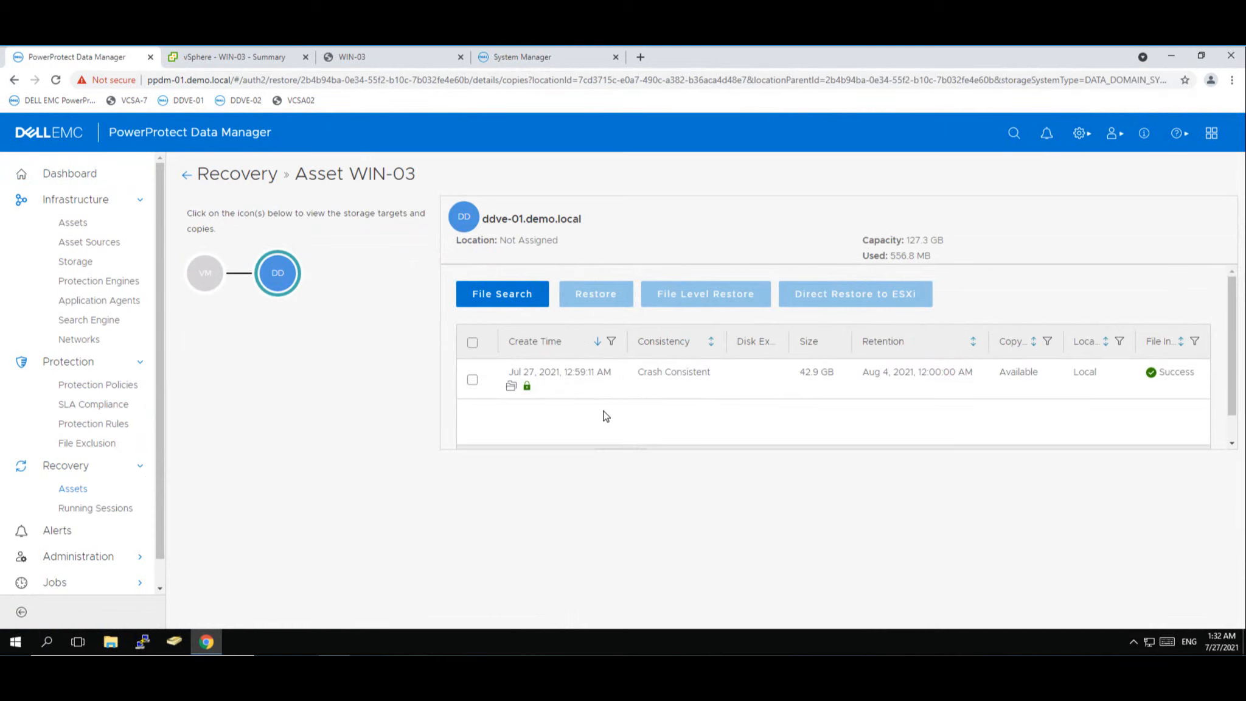
left_click(472, 380)
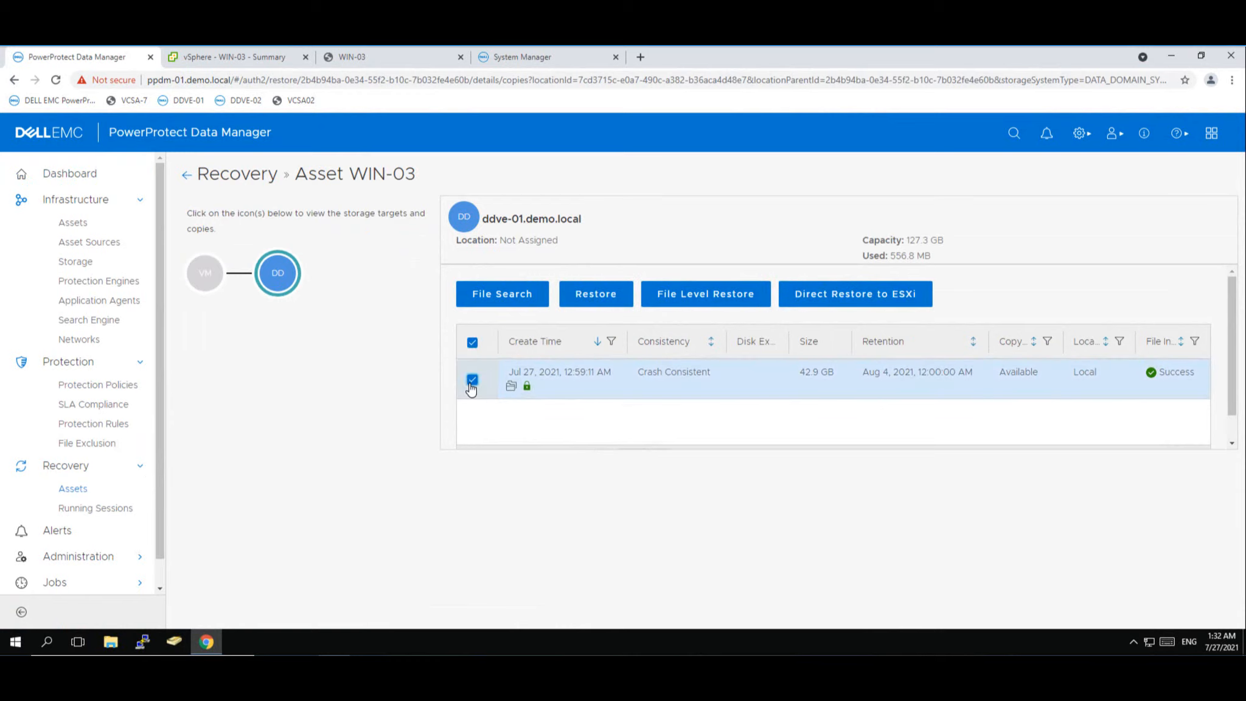
left_click(597, 297)
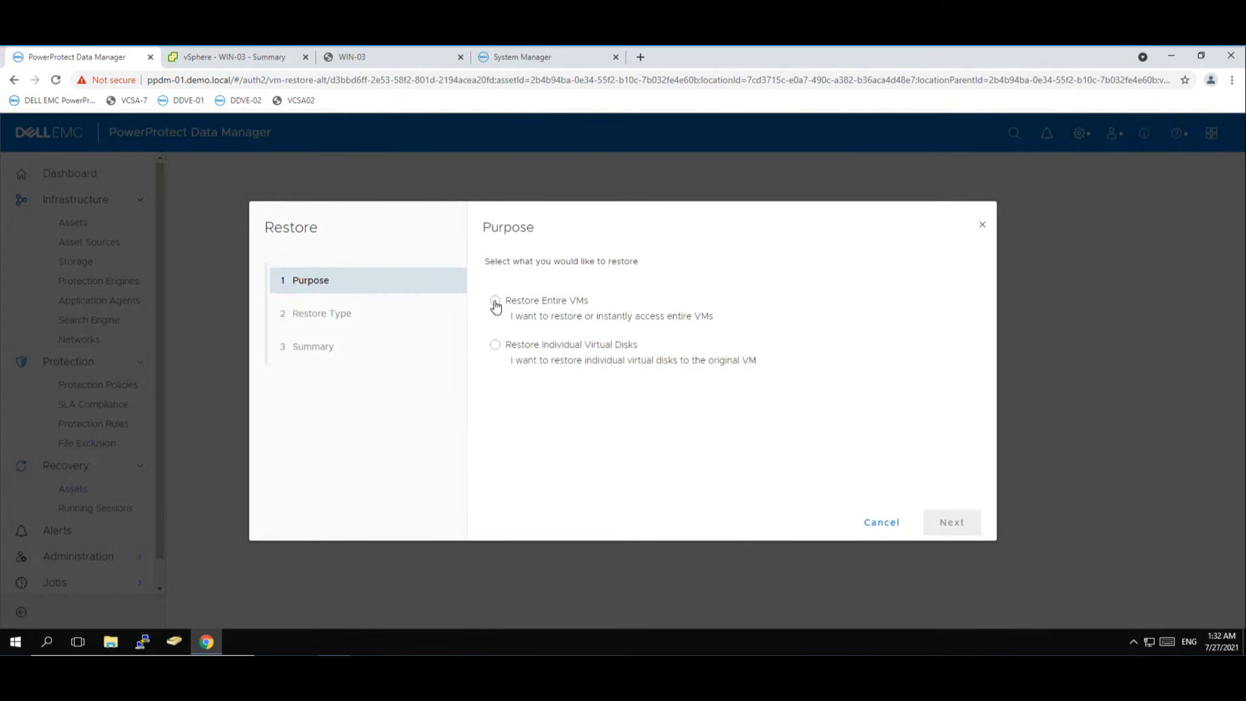
- Choose to restore the entire WIN-03 VM using Create and Restore to New VM
left_click(496, 303)
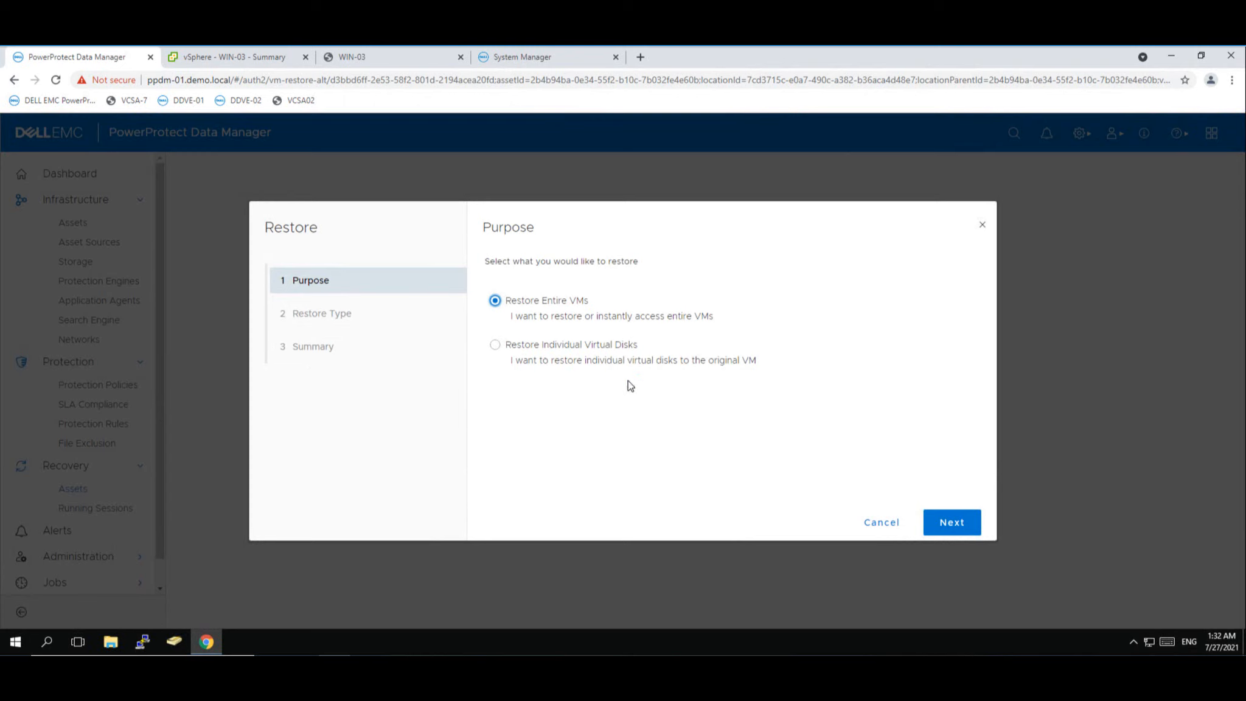
left_click(953, 525)
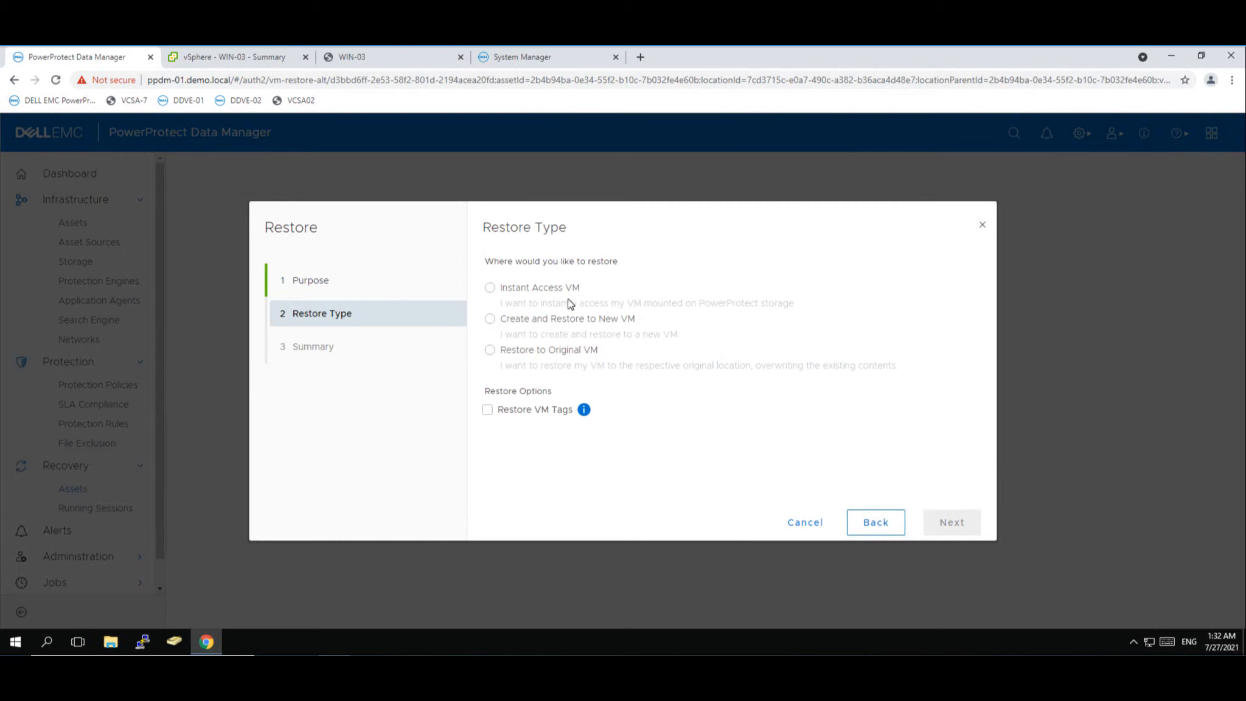
left_click(498, 322)
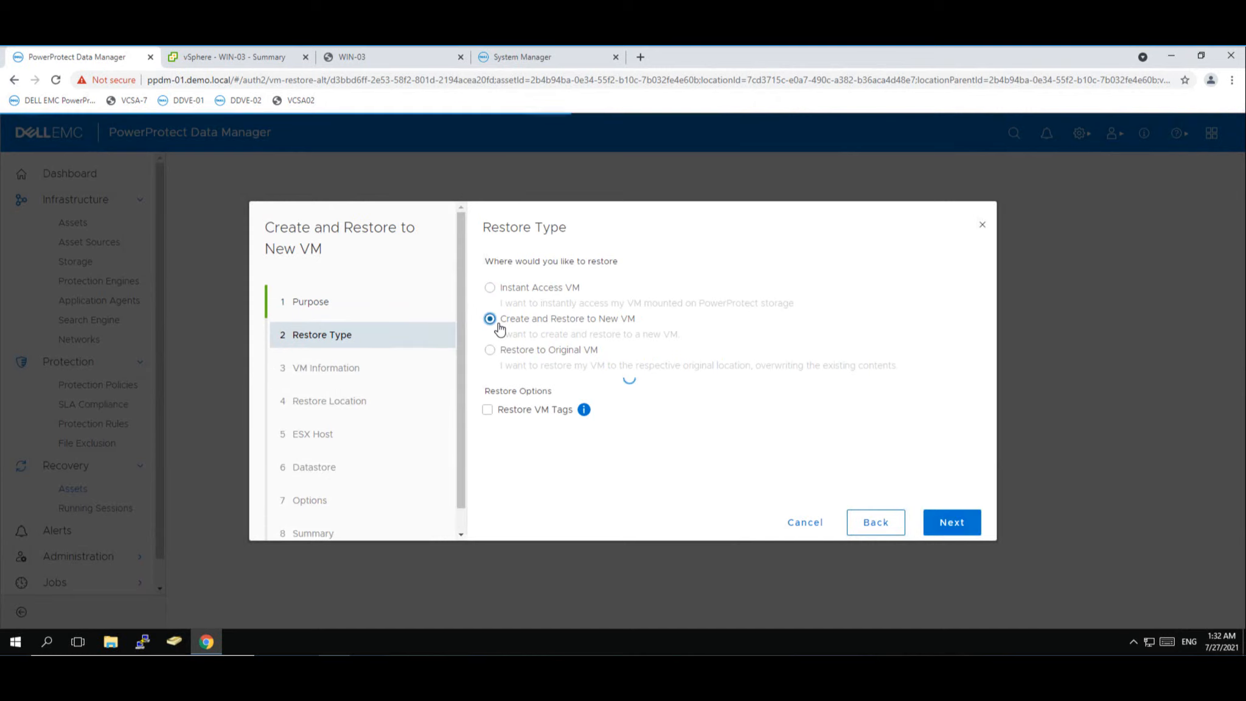
left_click(962, 525)
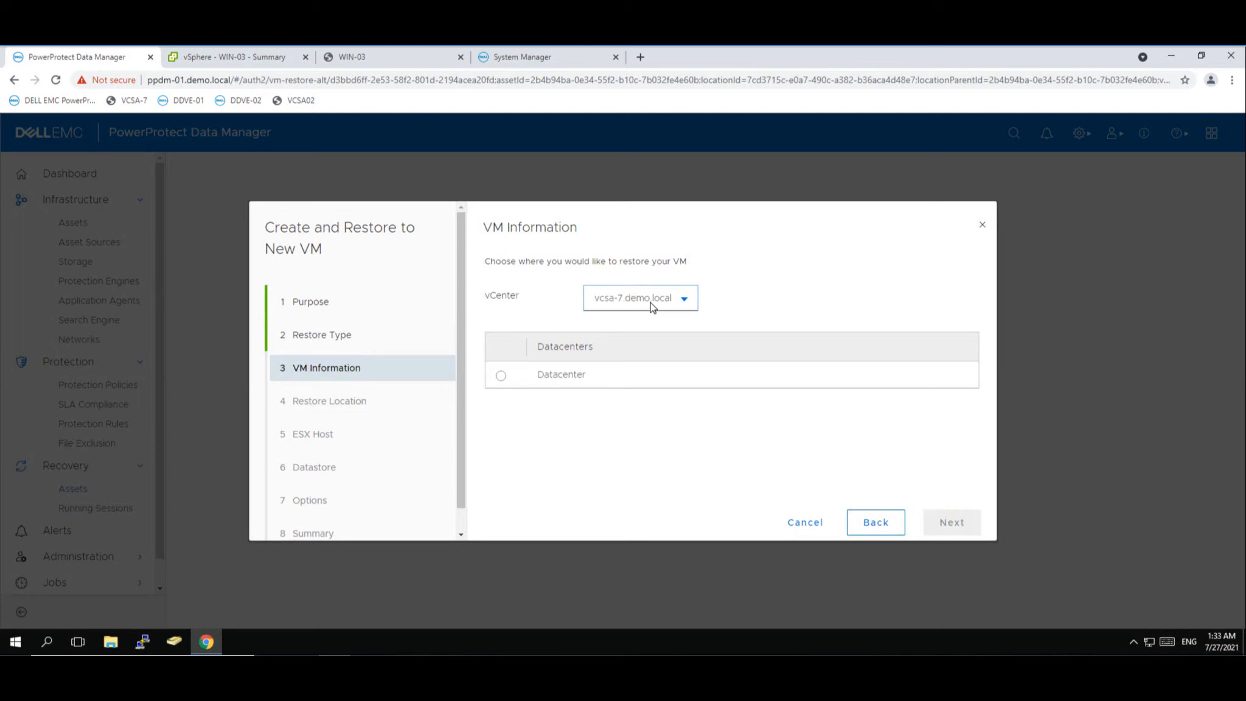
- Place the new VM in Datacenter, location PowerProtect, on host esxi01-7.demo.local
left_click(501, 375)
left_click(952, 527)
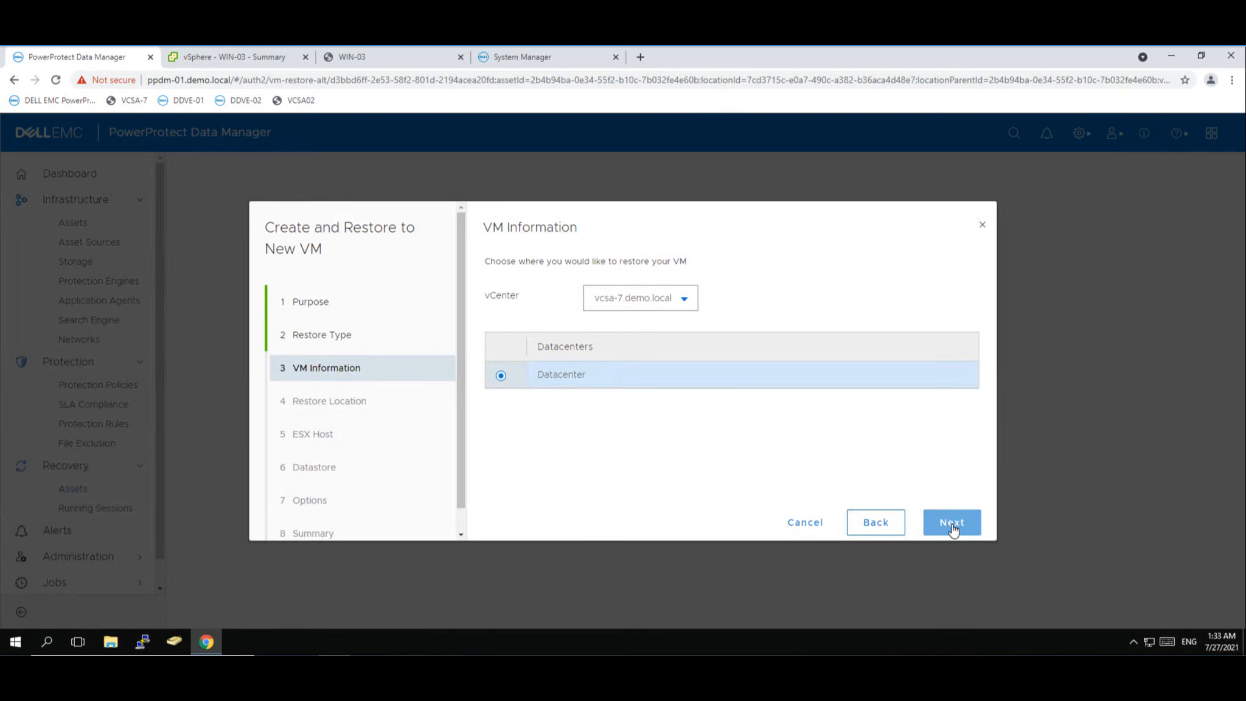
left_click(513, 280)
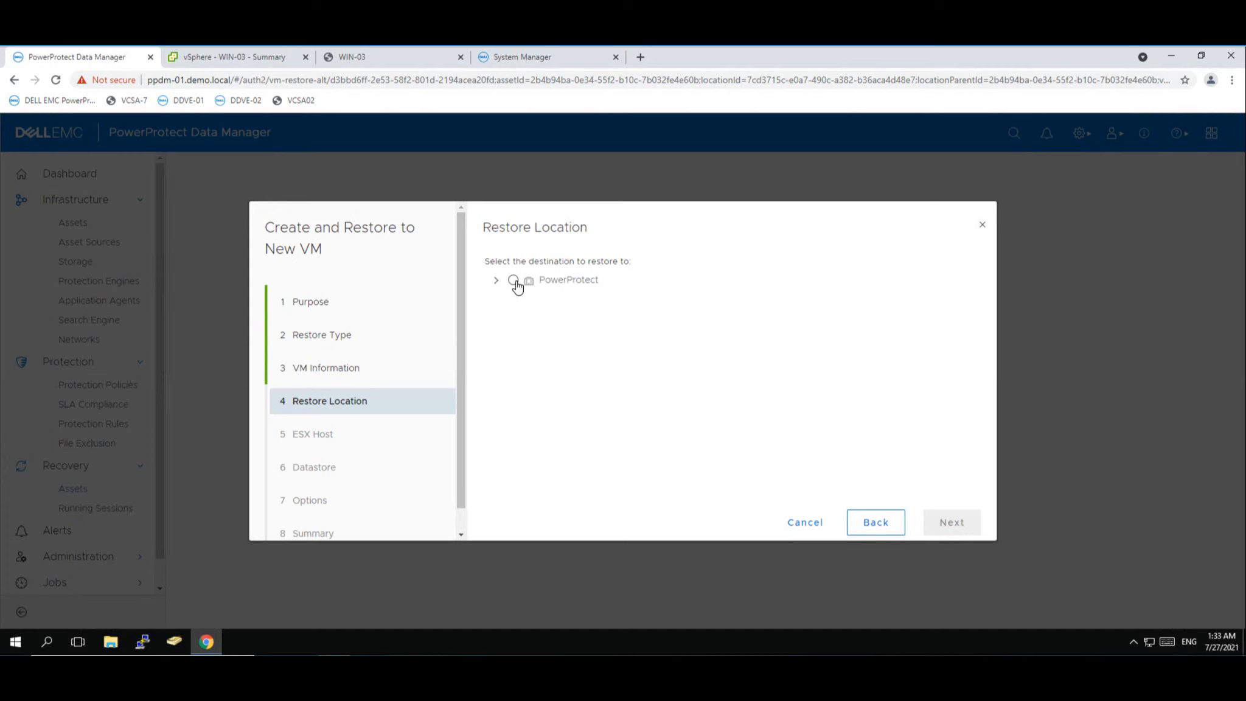
left_click(958, 521)
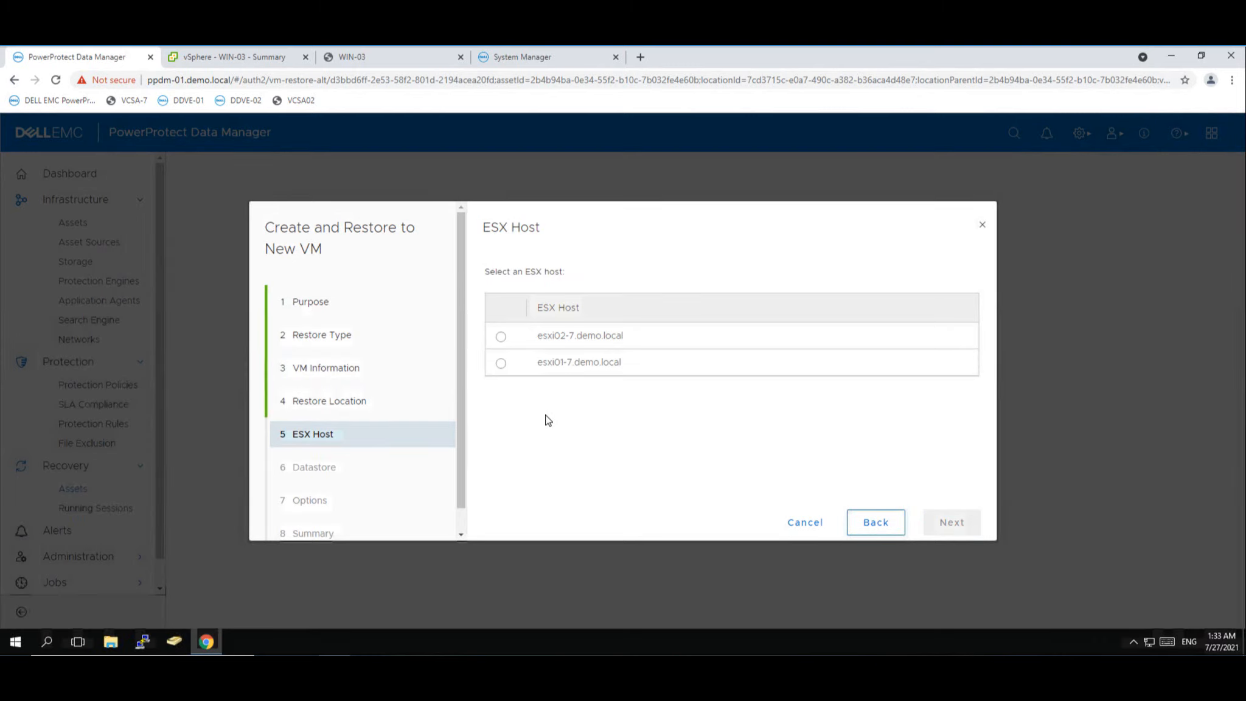
left_click(501, 364)
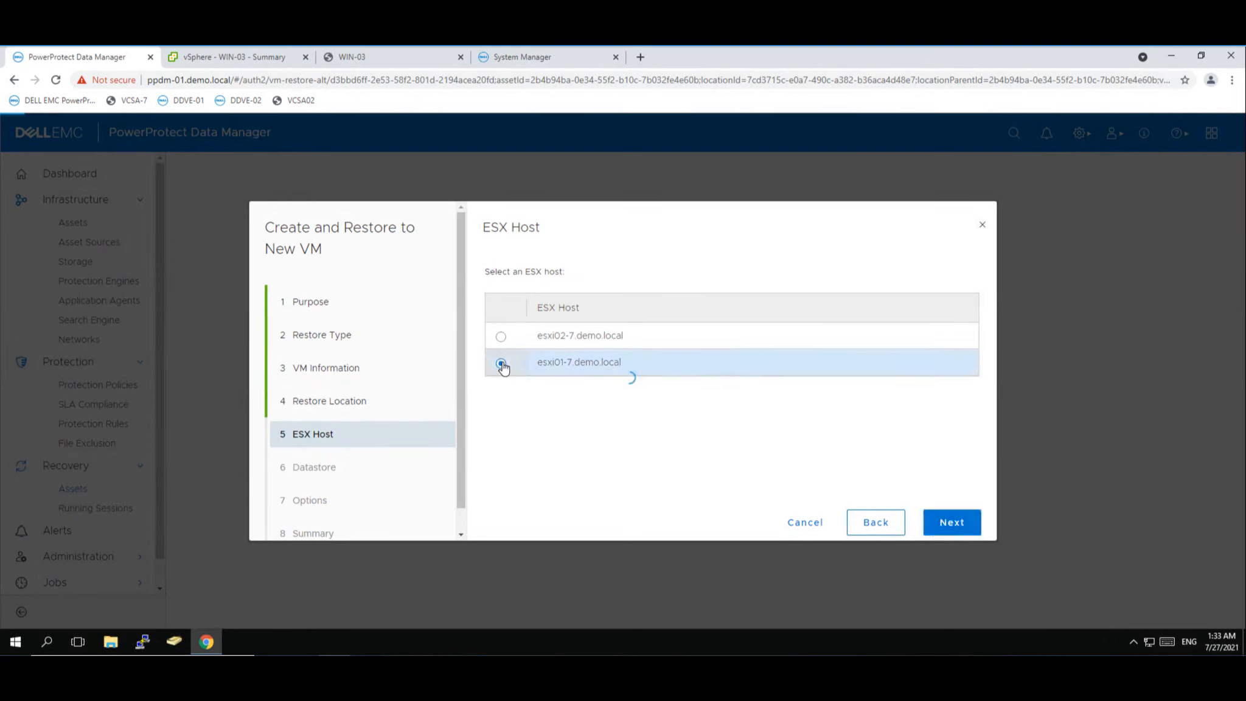
left_click(962, 529)
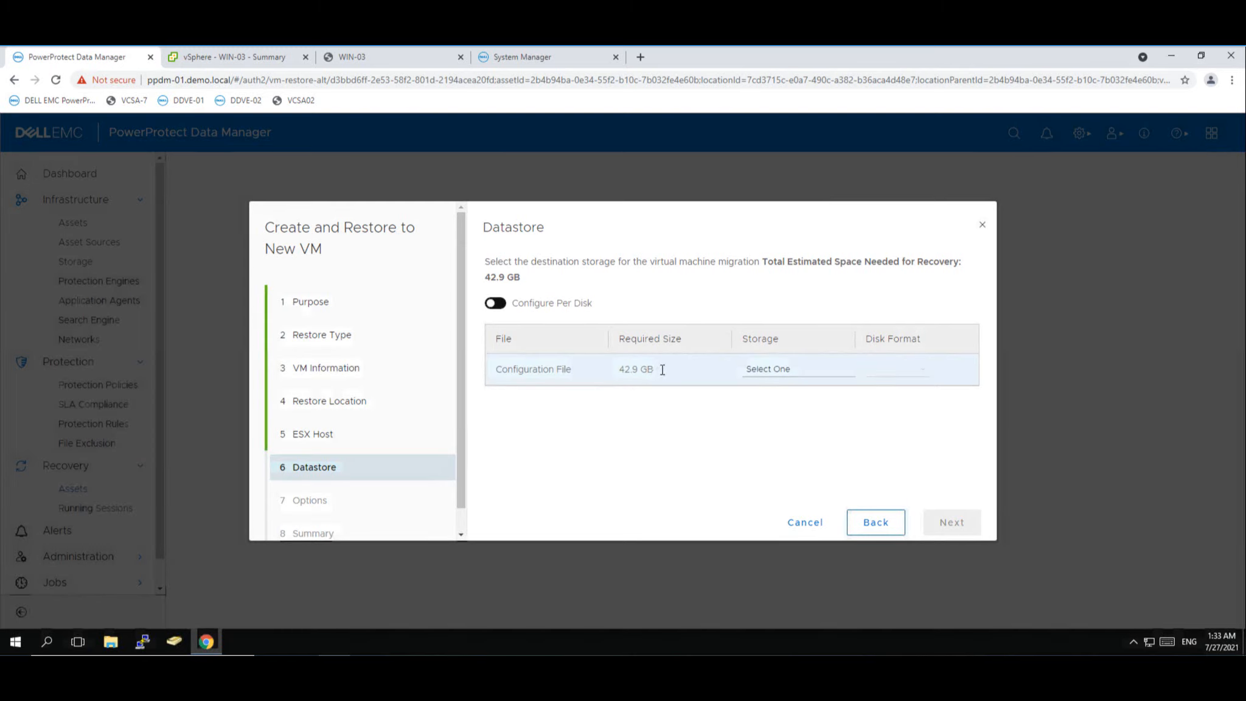
- Restore to Datastore-esxi01 as new VM 'Restore of Win-03' and launch the restore
left_click(833, 375)
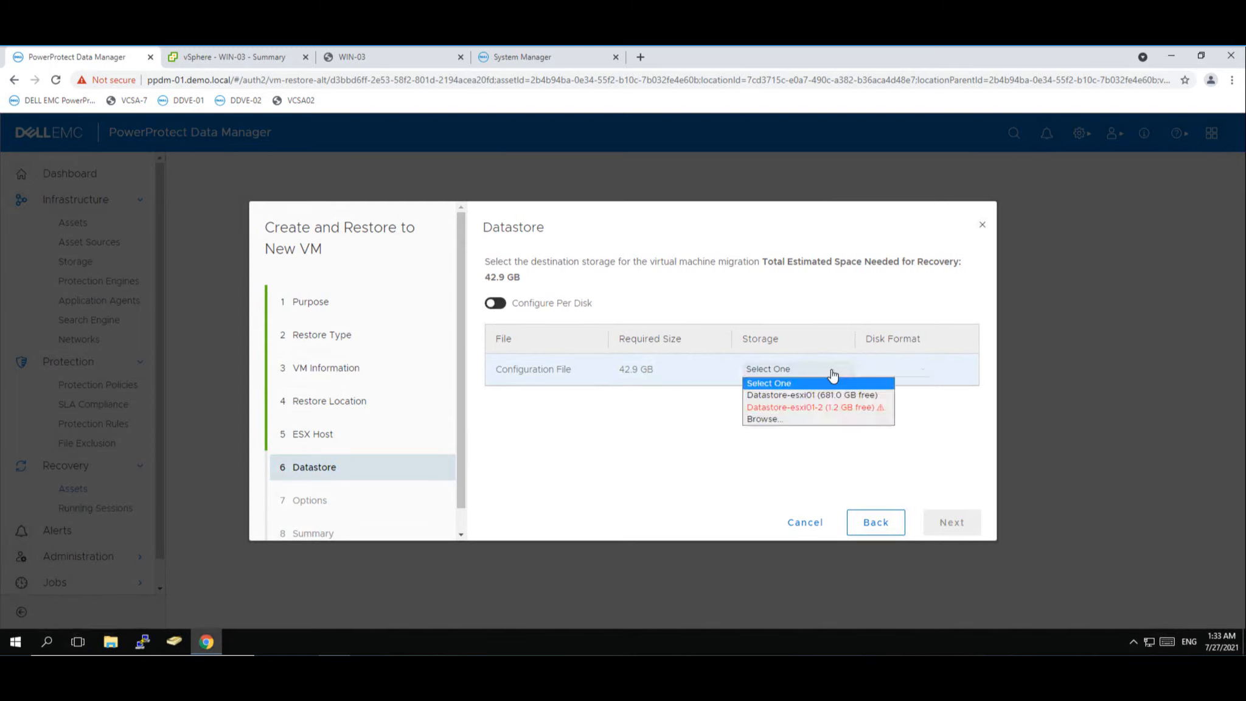
left_click(780, 397)
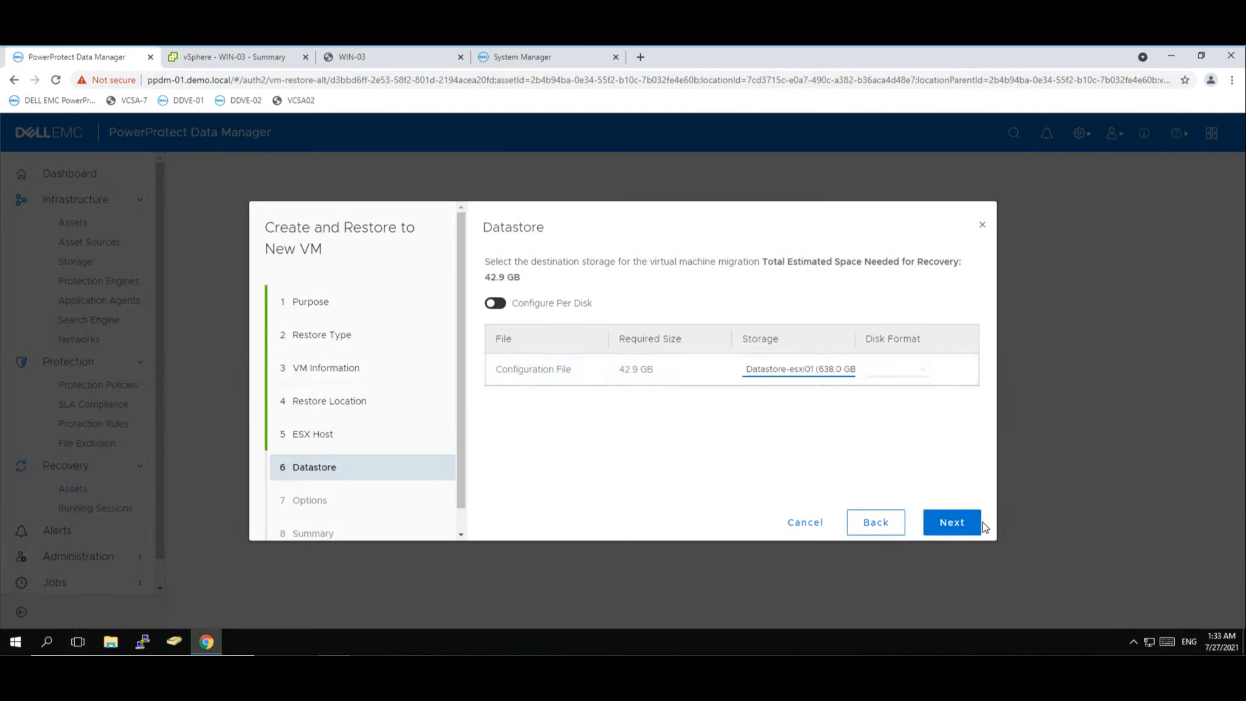
left_click(964, 527)
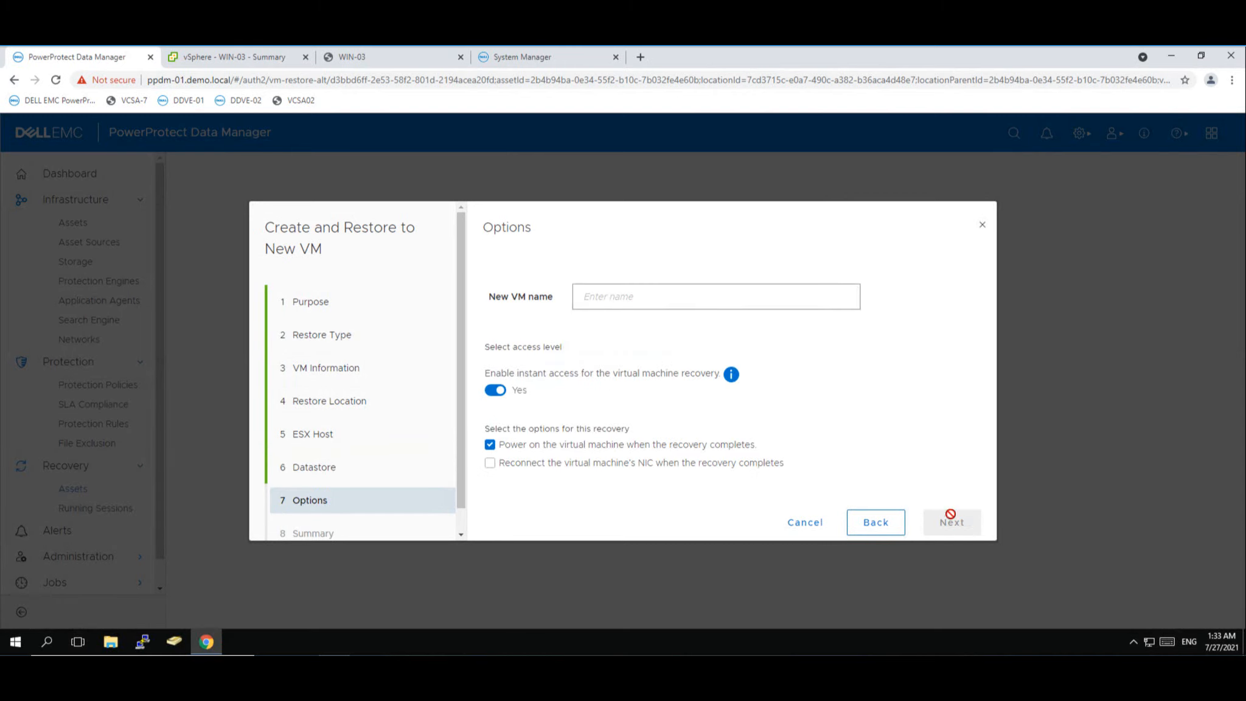
left_click(611, 298)
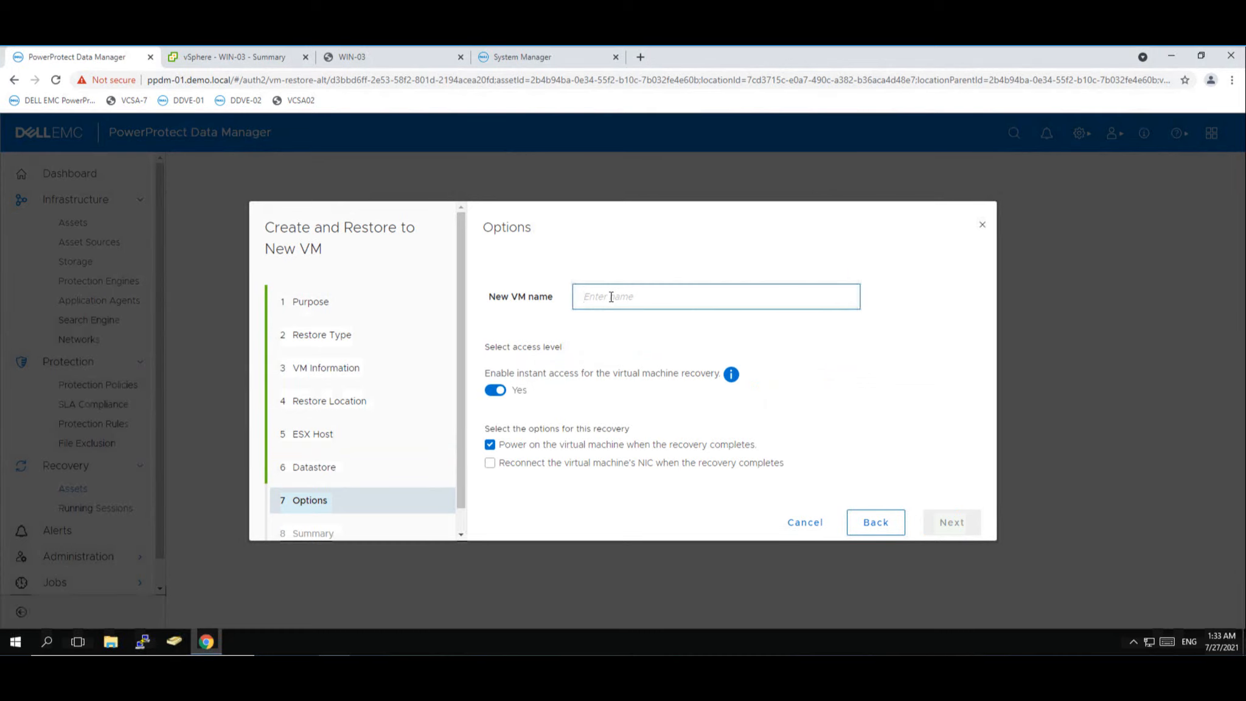
type("Res")
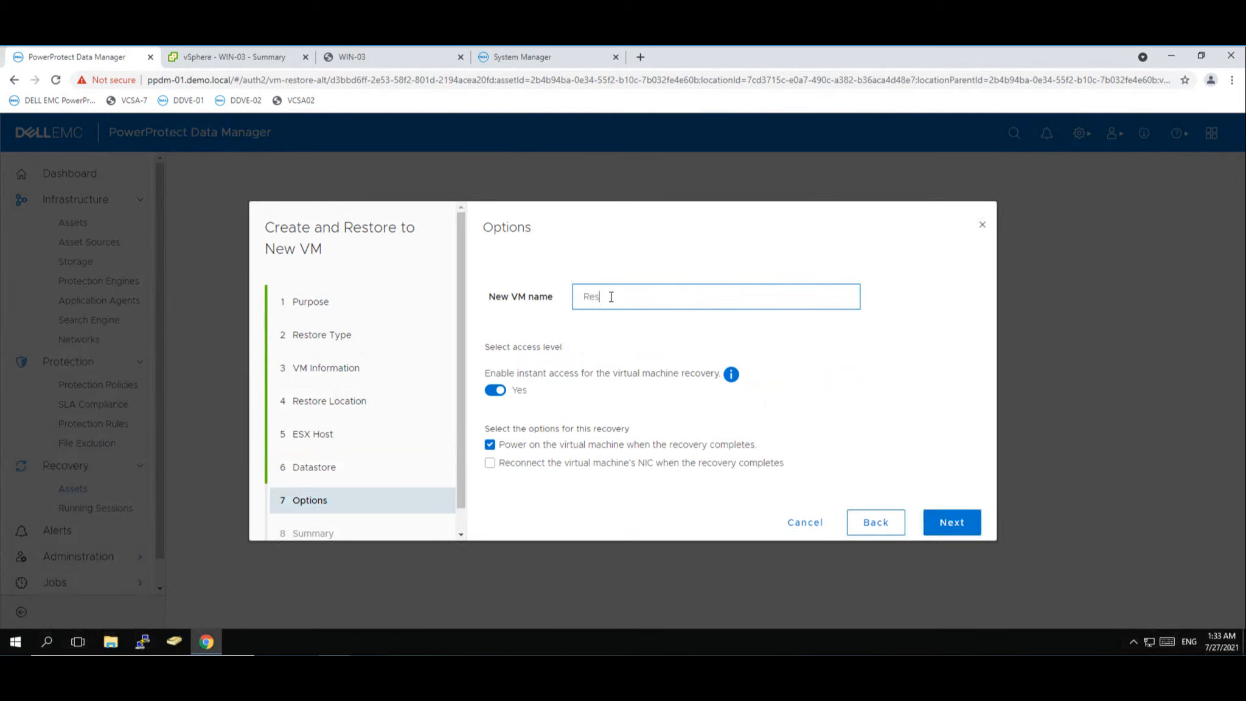
type("tore of Win-03")
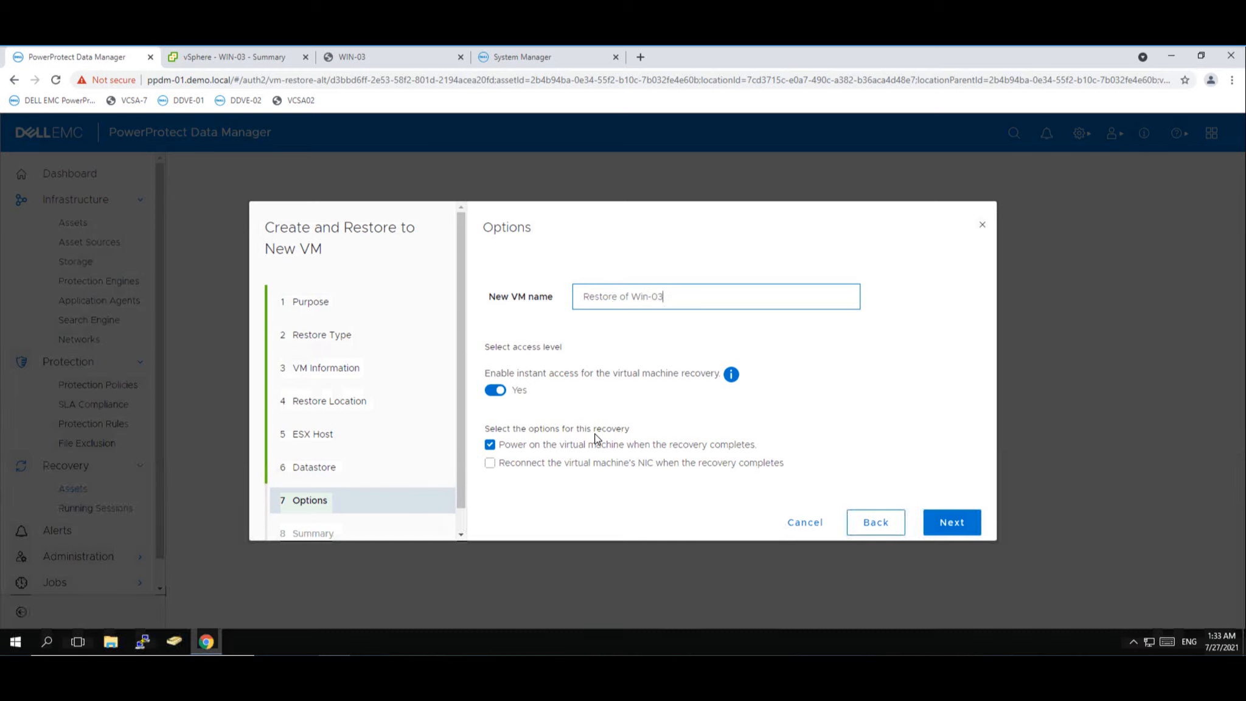
left_click(951, 533)
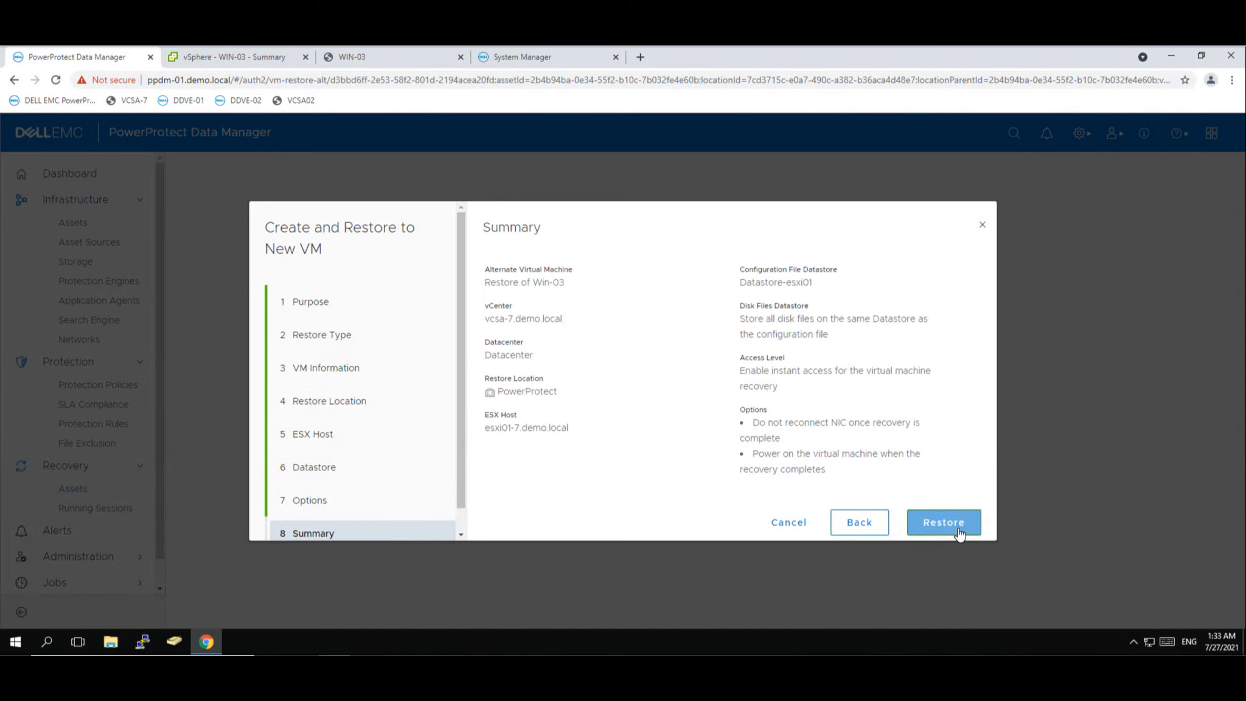
left_click(943, 523)
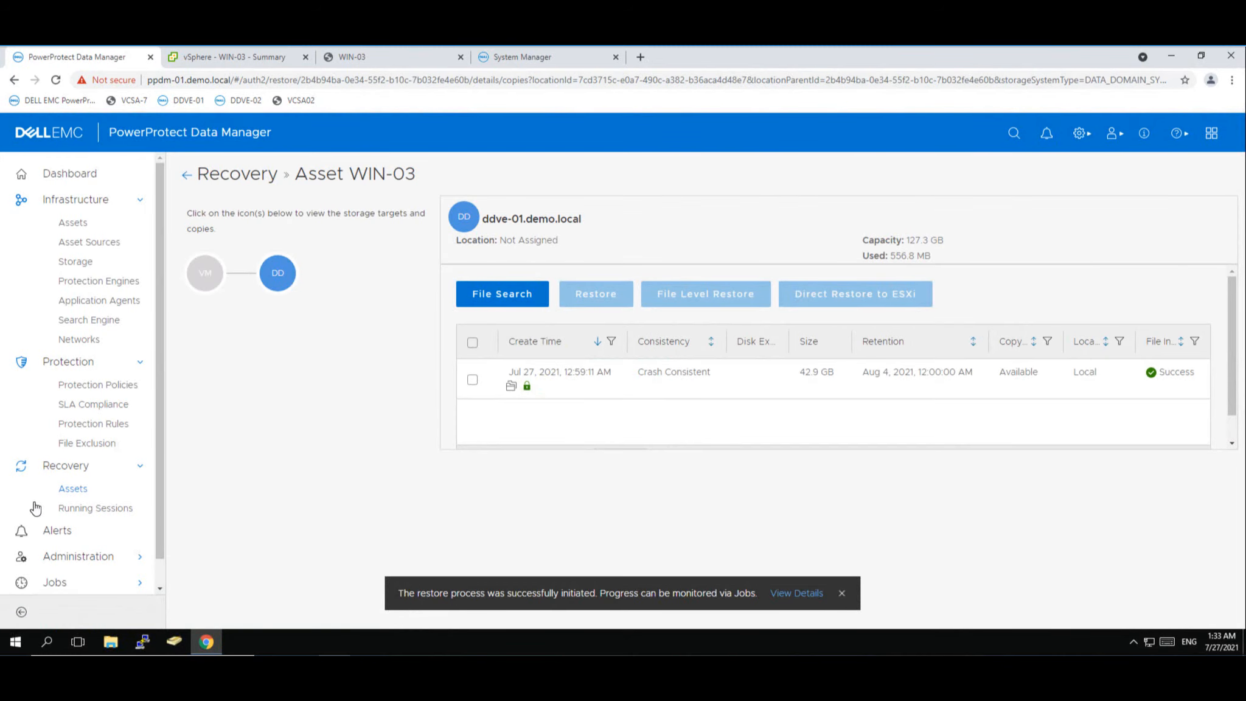
- Check Protection Jobs for the in-progress Restore of Win-03 job, then return to vSphere
scroll(157, 518, "down", 1)
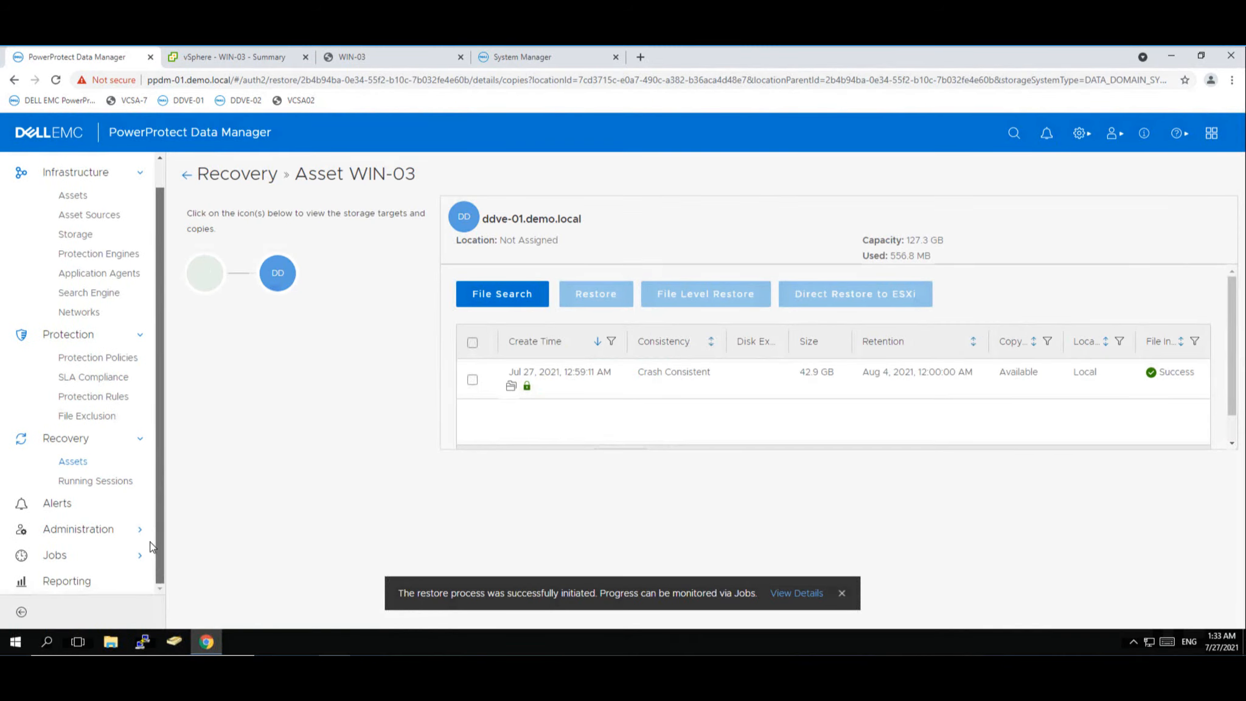
left_click(53, 563)
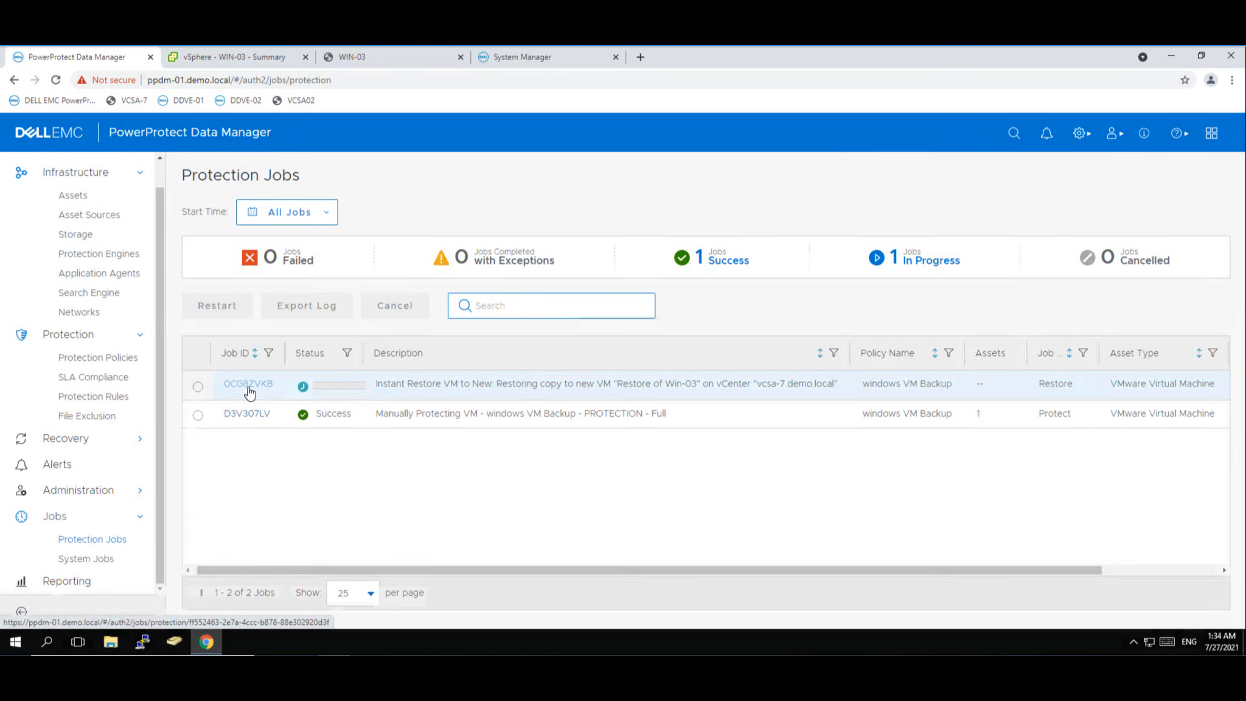
left_click(212, 57)
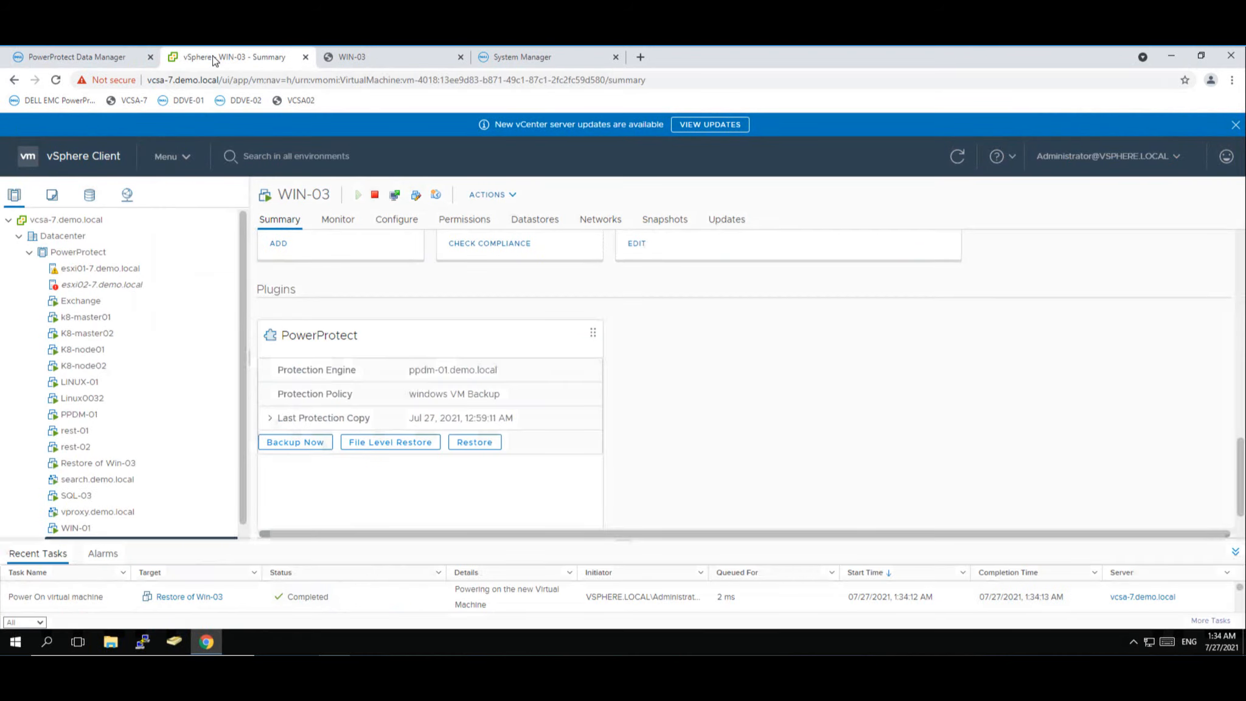
- View host esxi01-7.demo.local's summary, then confirm the Restore of Win-03 job shows Success
left_click(115, 269)
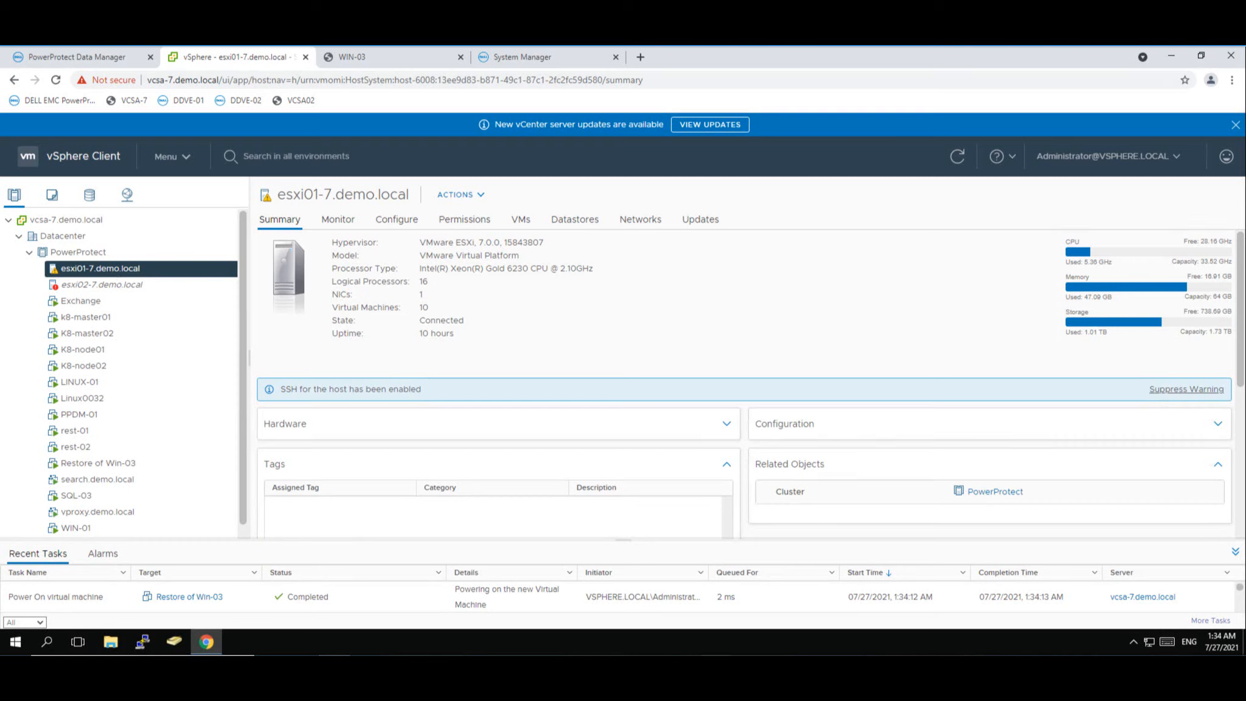
left_click(716, 655)
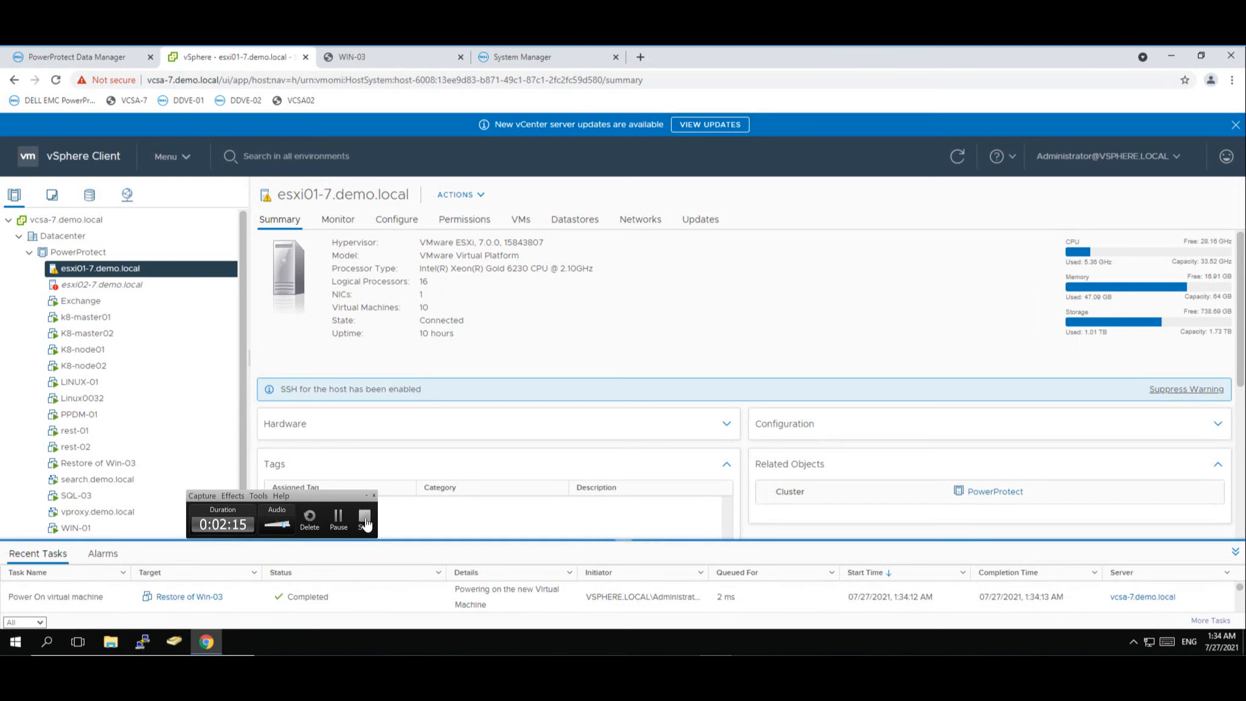
left_click(365, 522)
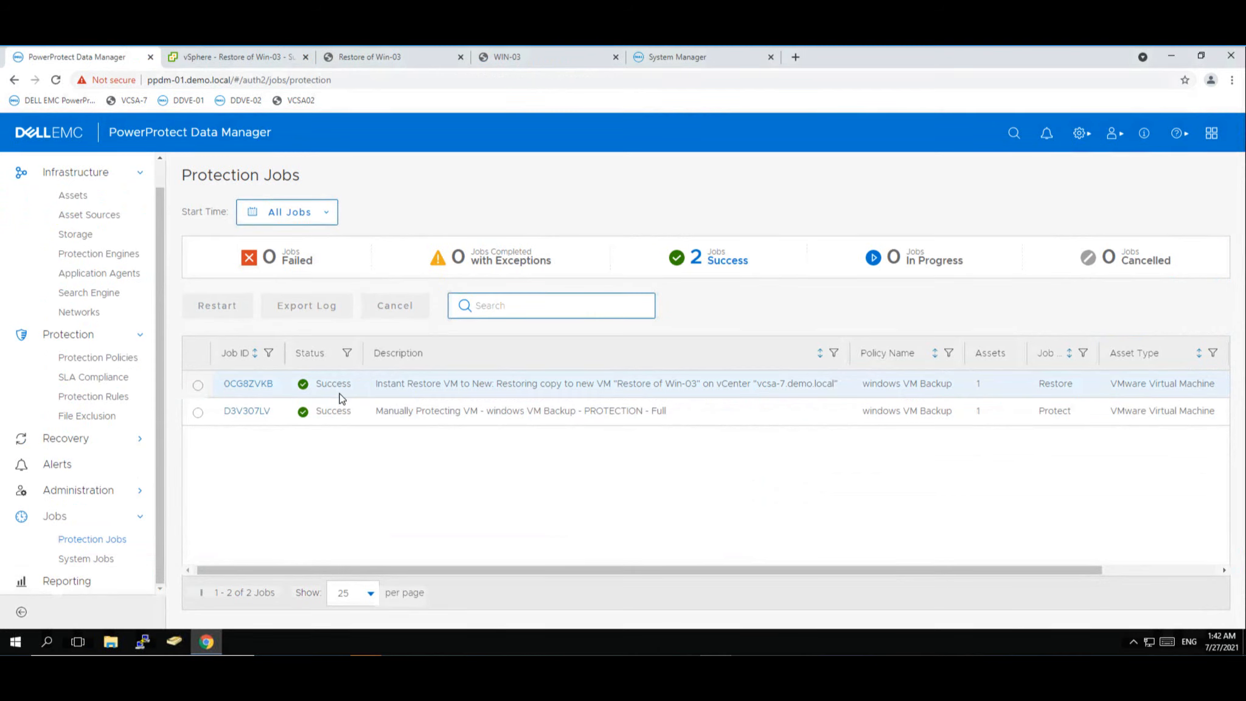
- Show vSphere's summary of the powered-on Restore of Win-03 VM running Windows Server 2016
left_click(218, 56)
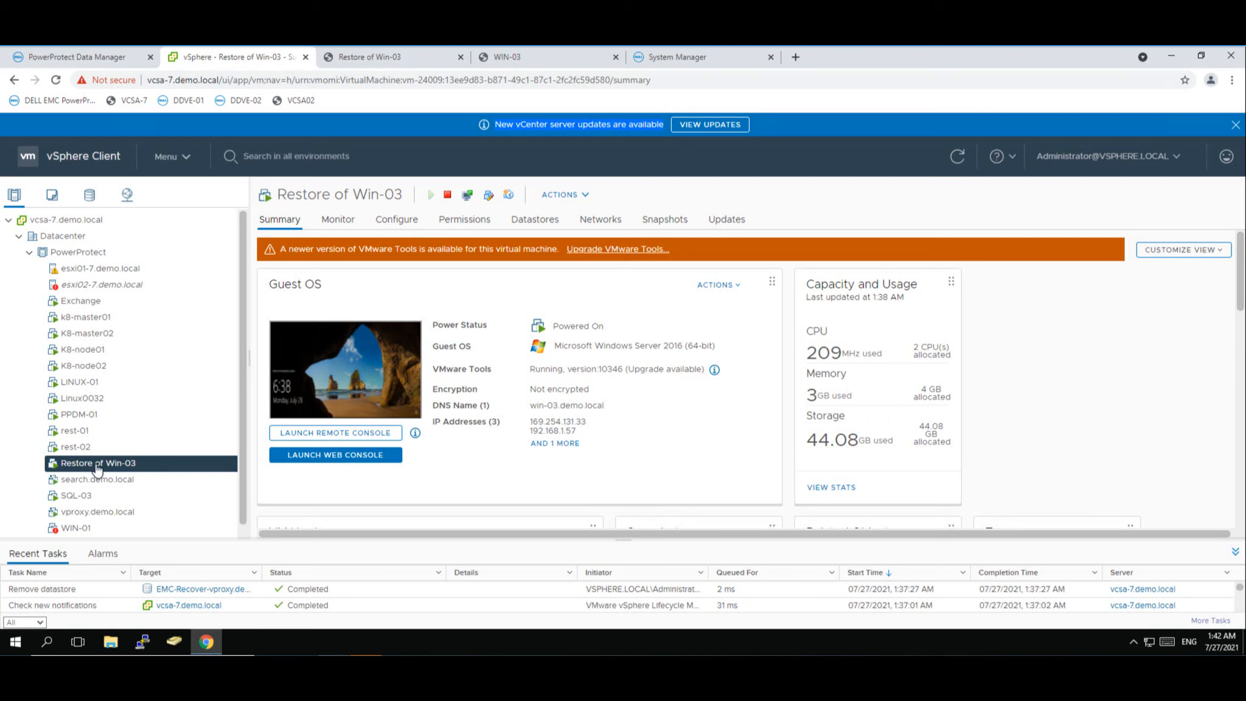
- Open the web console of the restored VM Restore of Win-03
left_click(339, 438)
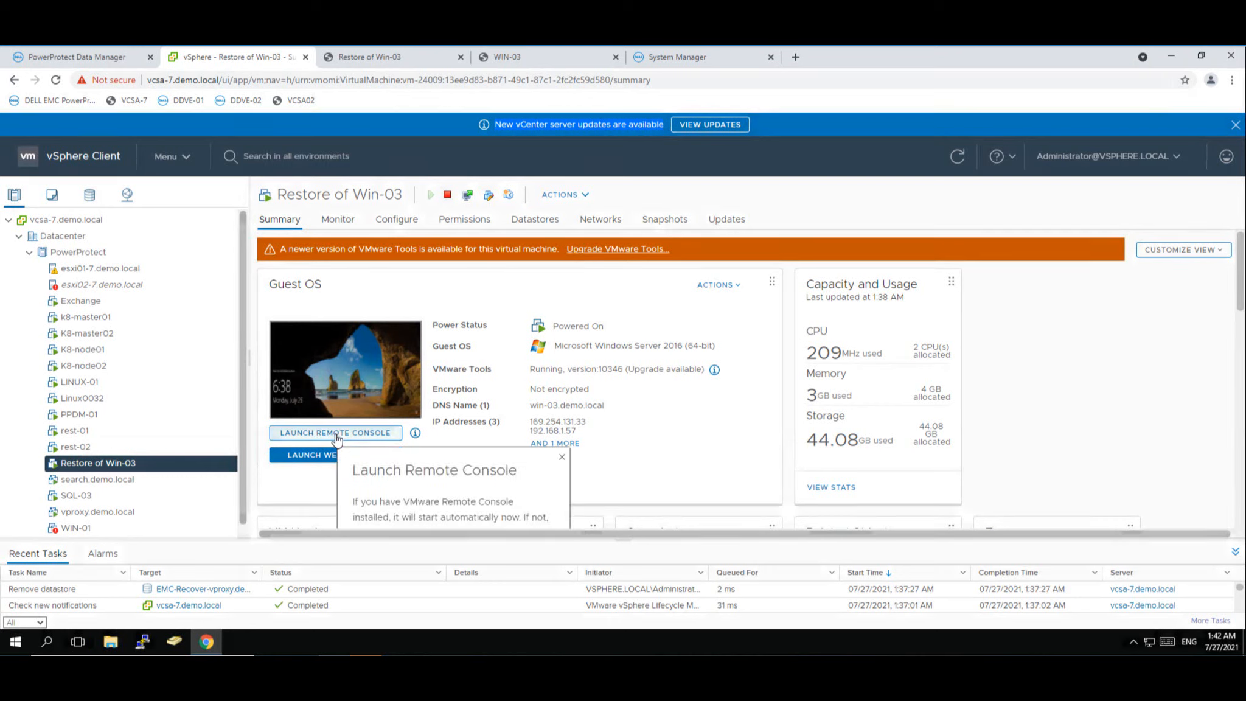
left_click(339, 438)
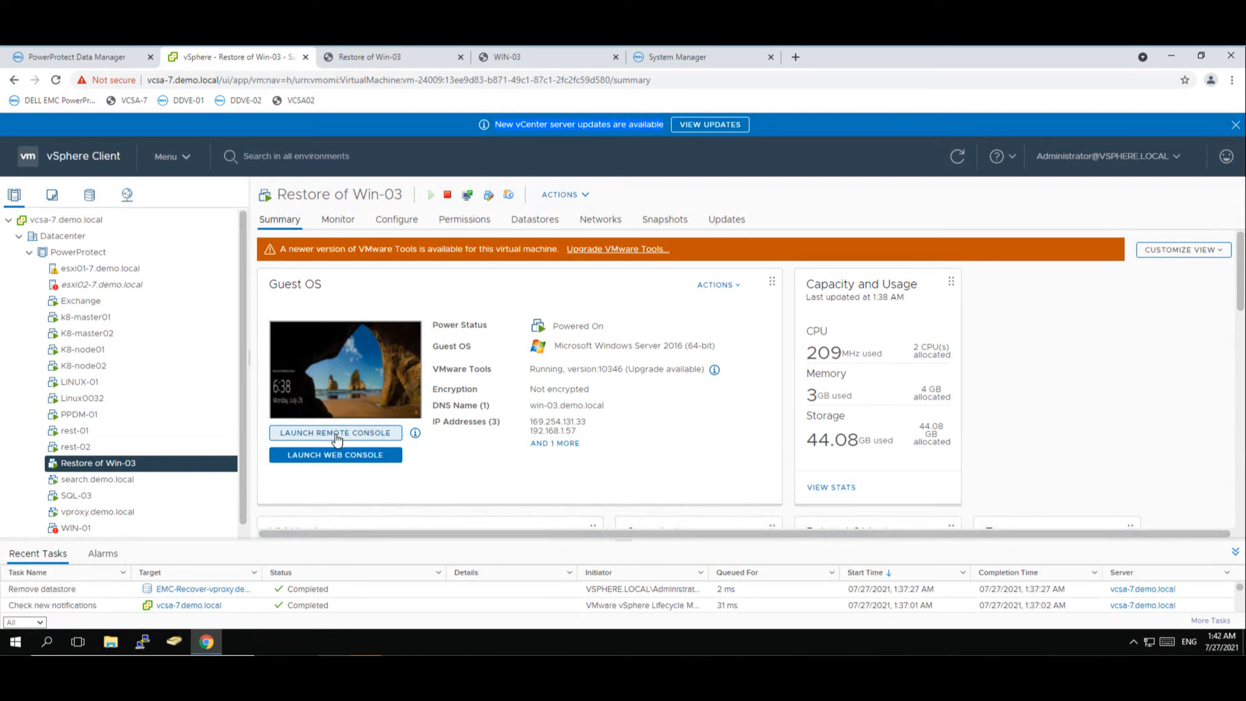
left_click(372, 55)
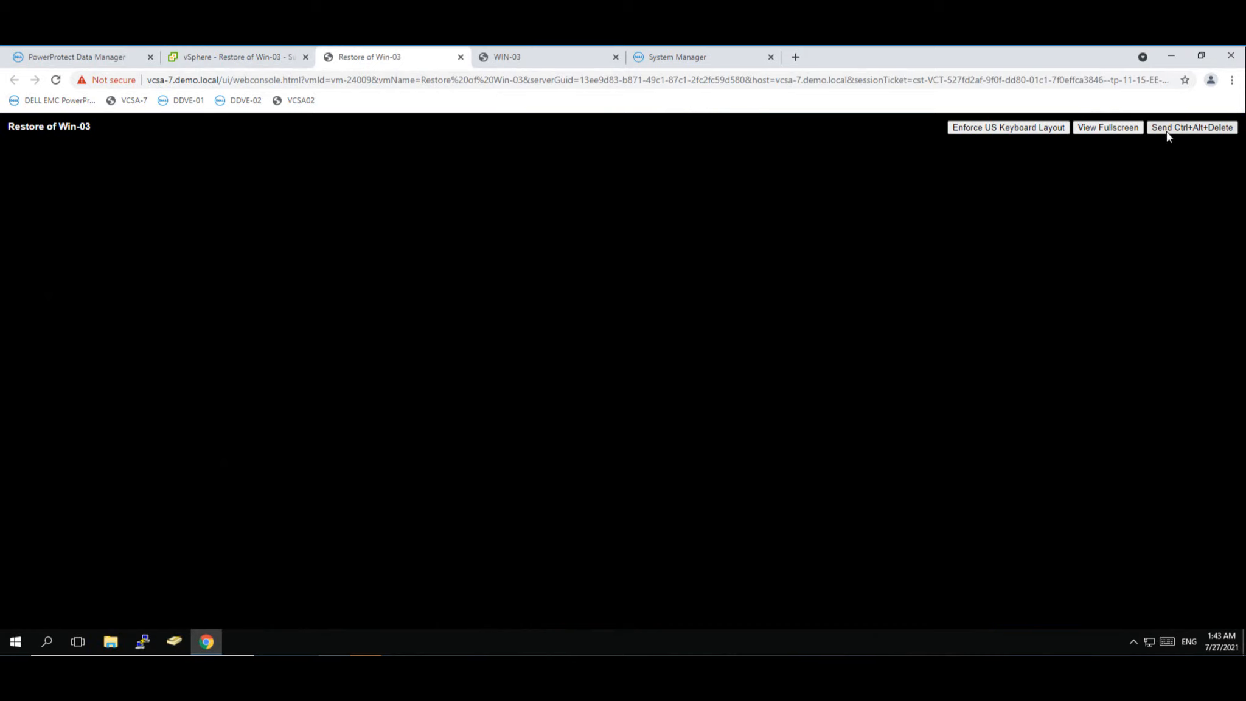
- Sign in to Windows as Administrator with the account password to reach the desktop
left_click(1166, 130)
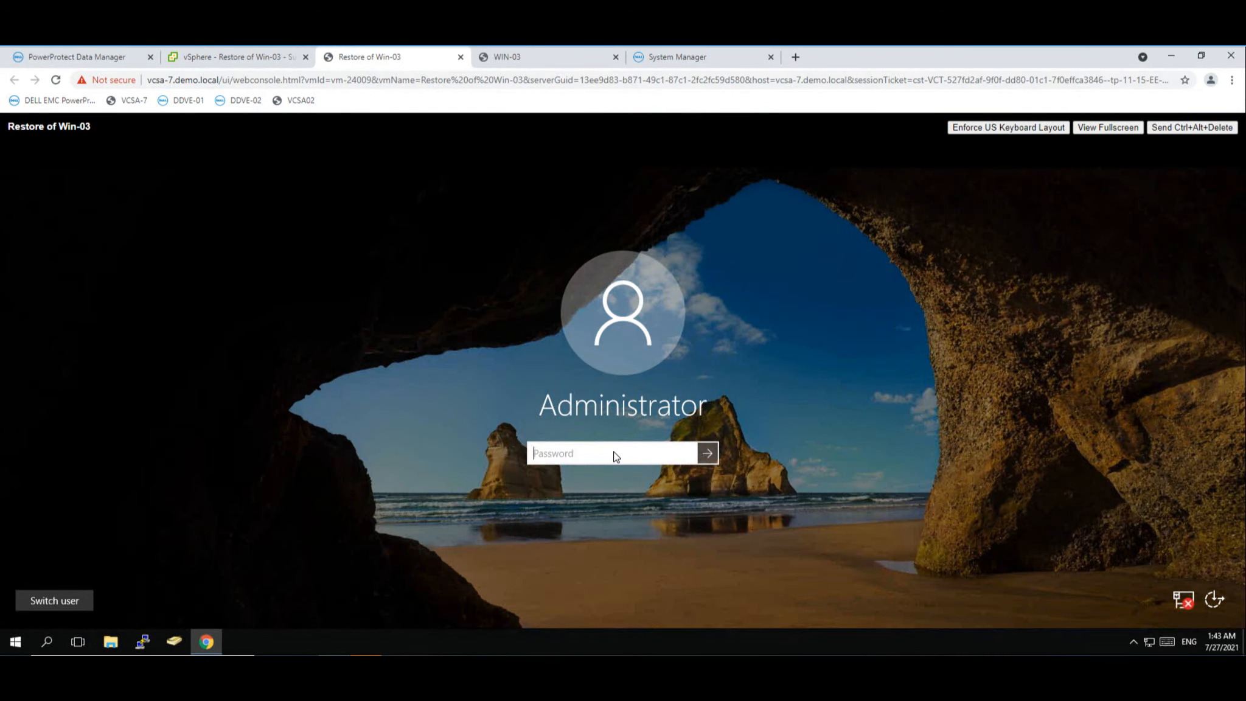
type("••••••••••••")
left_click(706, 458)
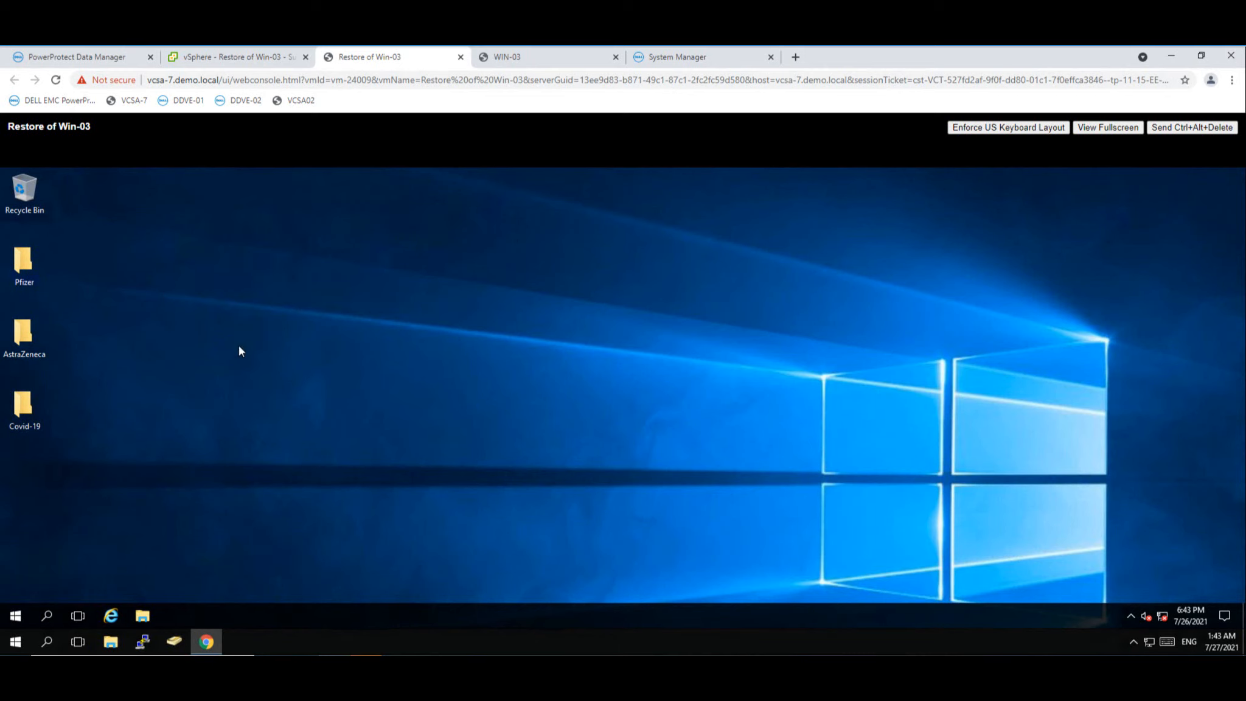
left_click(711, 663)
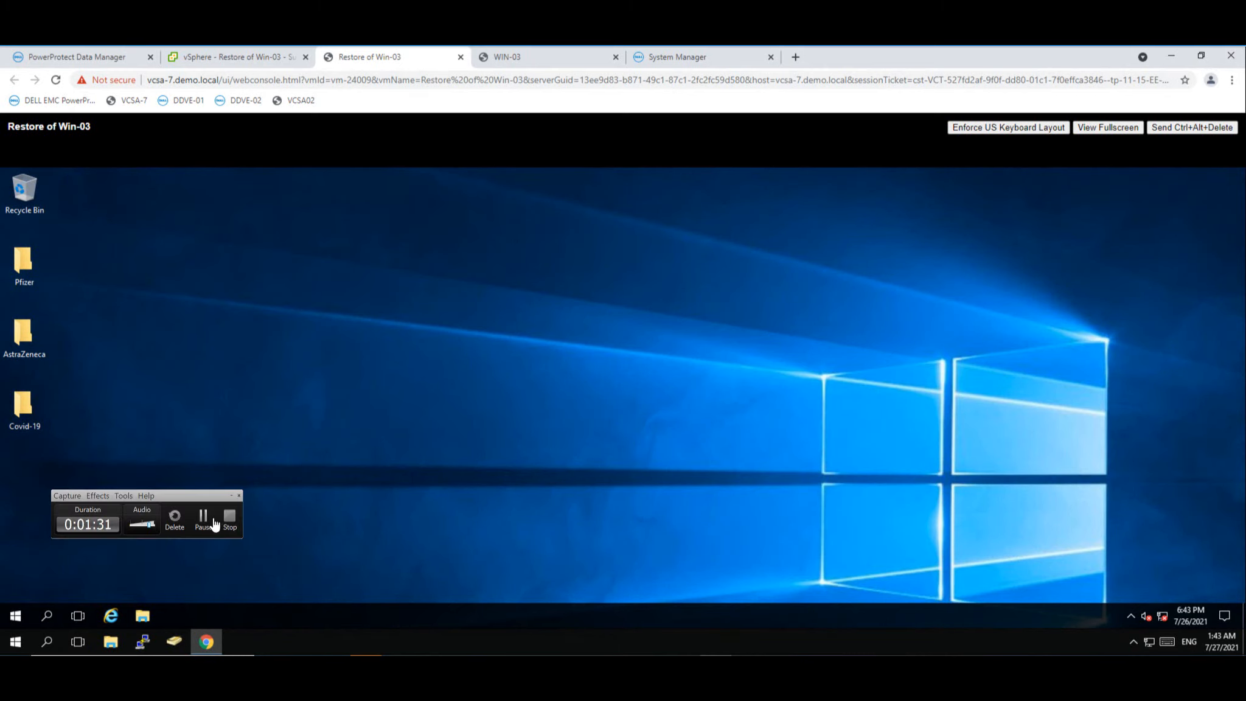
- Delete the Pfizer folder from WIN-03's console desktop, leaving AstraZeneca and Covid-19
left_click(230, 520)
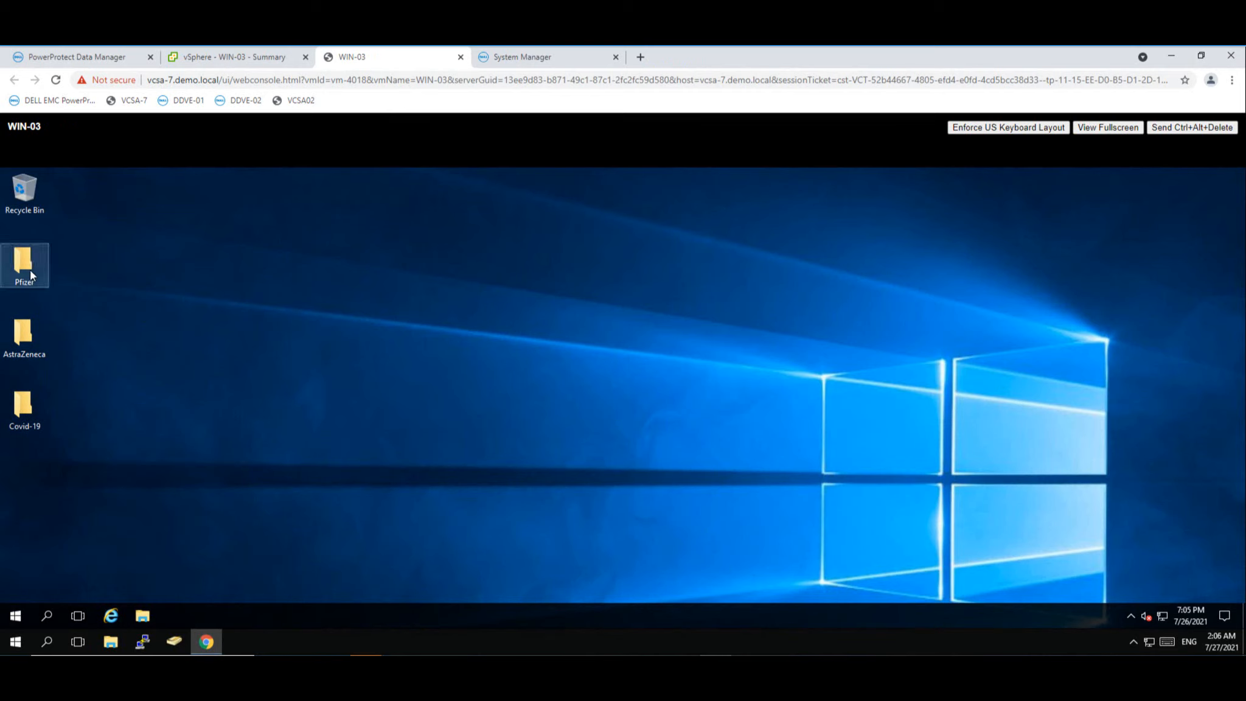
mouse_move(31, 270)
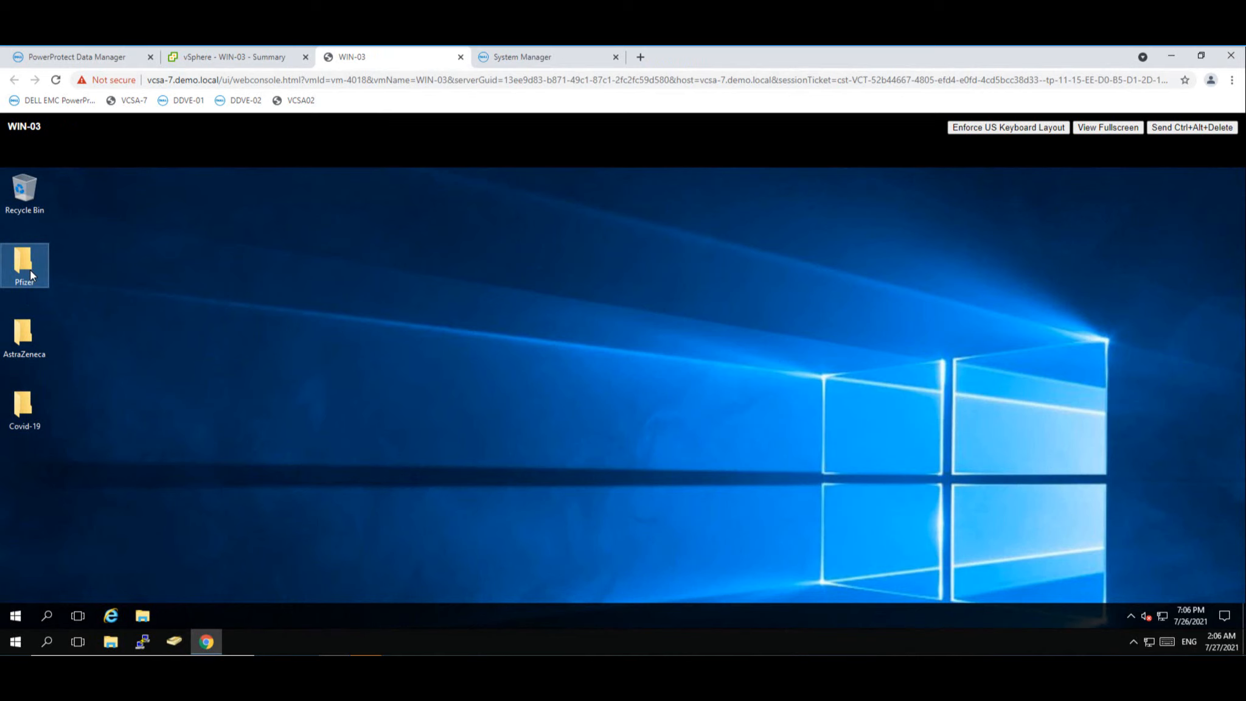
right_click(30, 270)
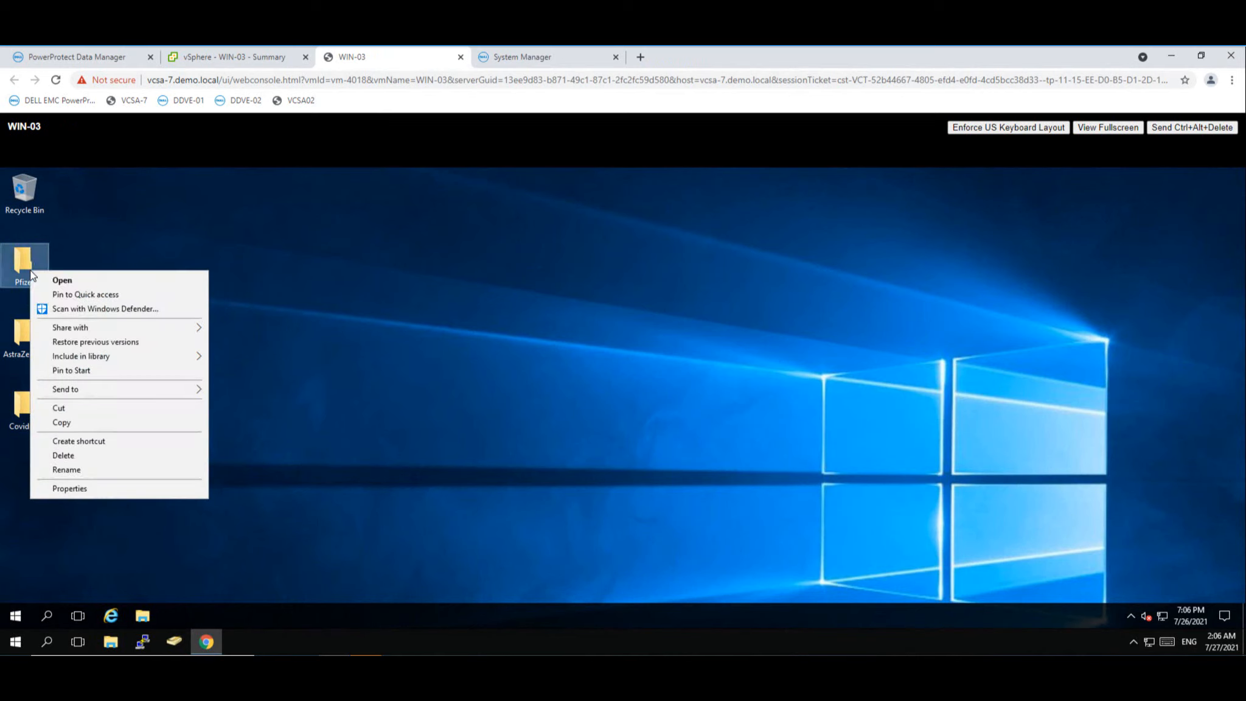
left_click(78, 456)
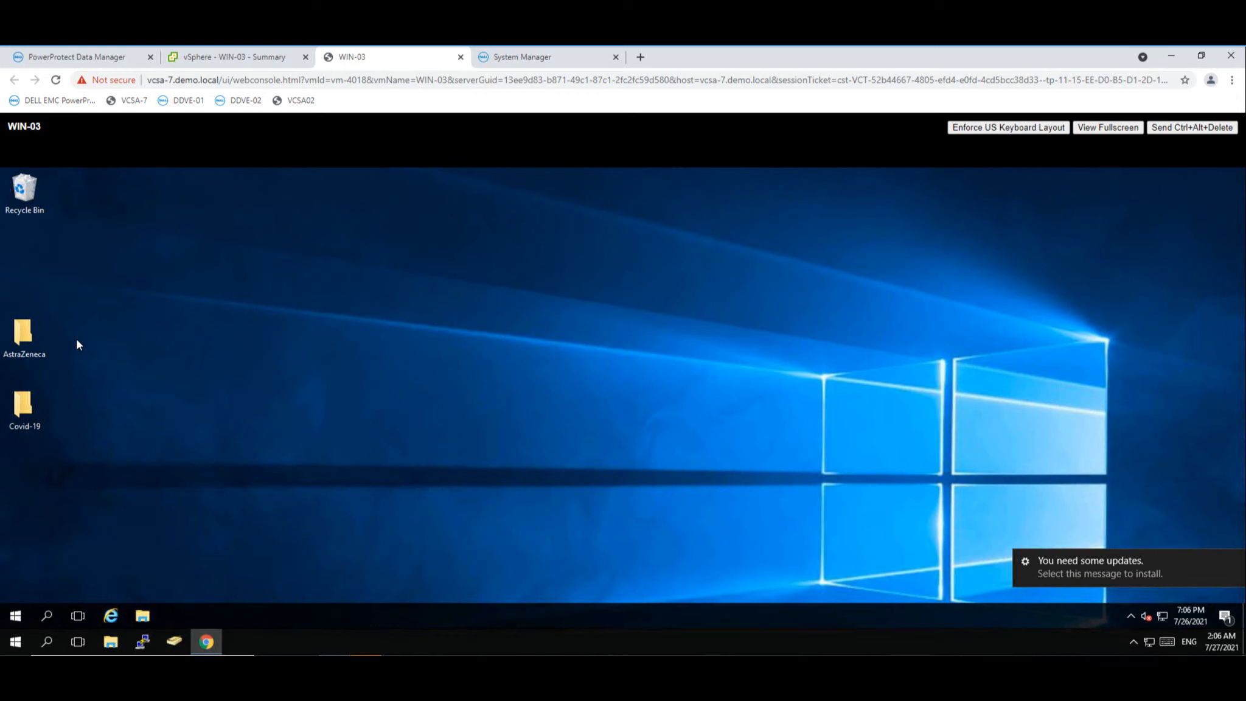
- Start a File Level Restore of WIN-03 from the Jul 27, 2021 12:59:11 AM copy on ddve-01
left_click(265, 58)
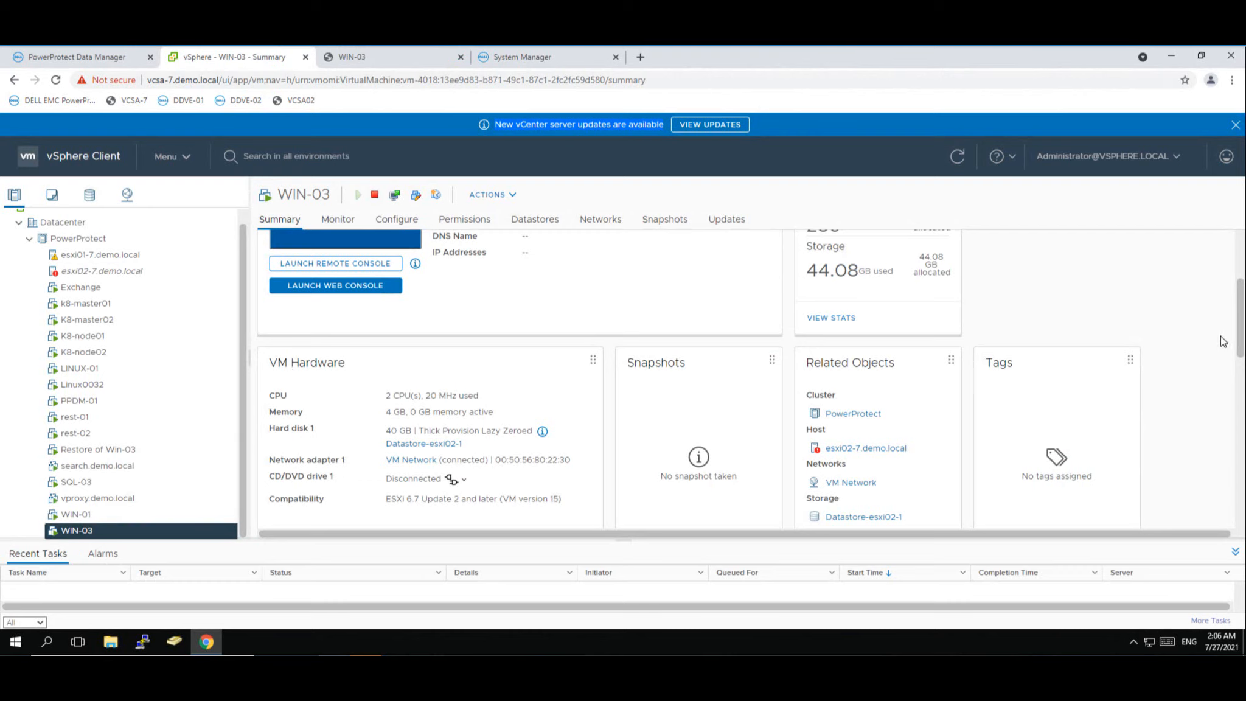
scroll(1238, 406, "down", 10)
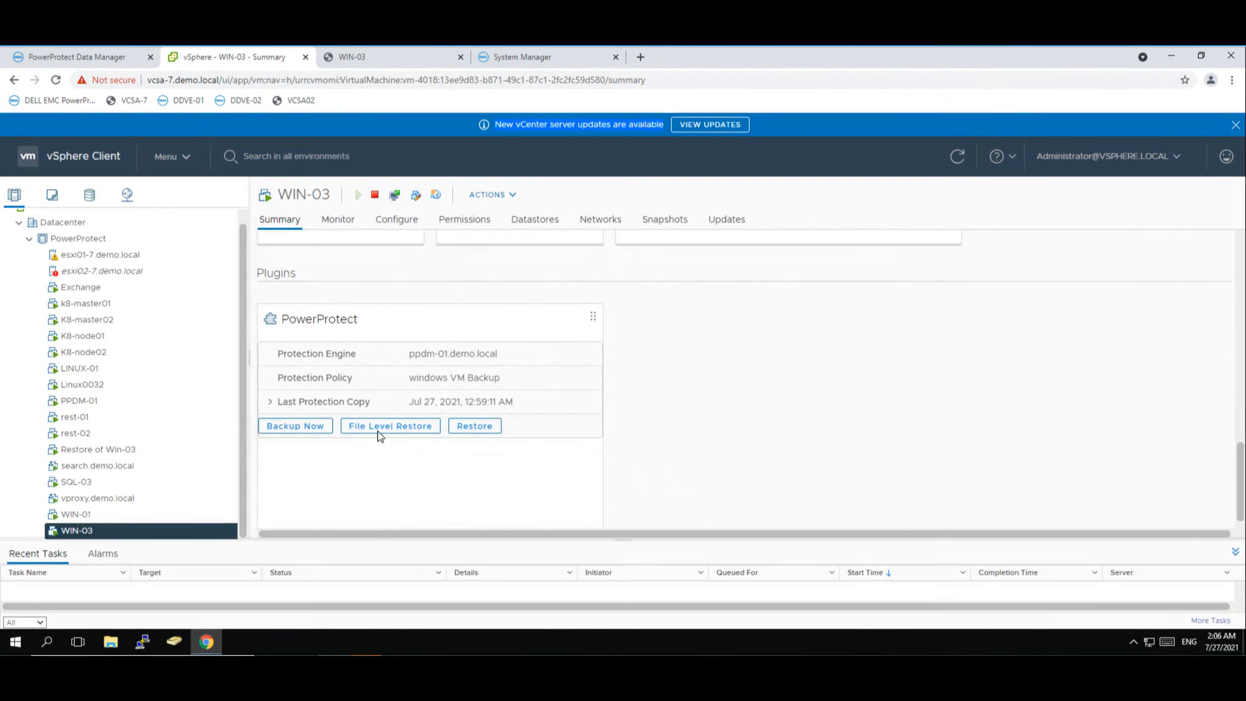
left_click(378, 433)
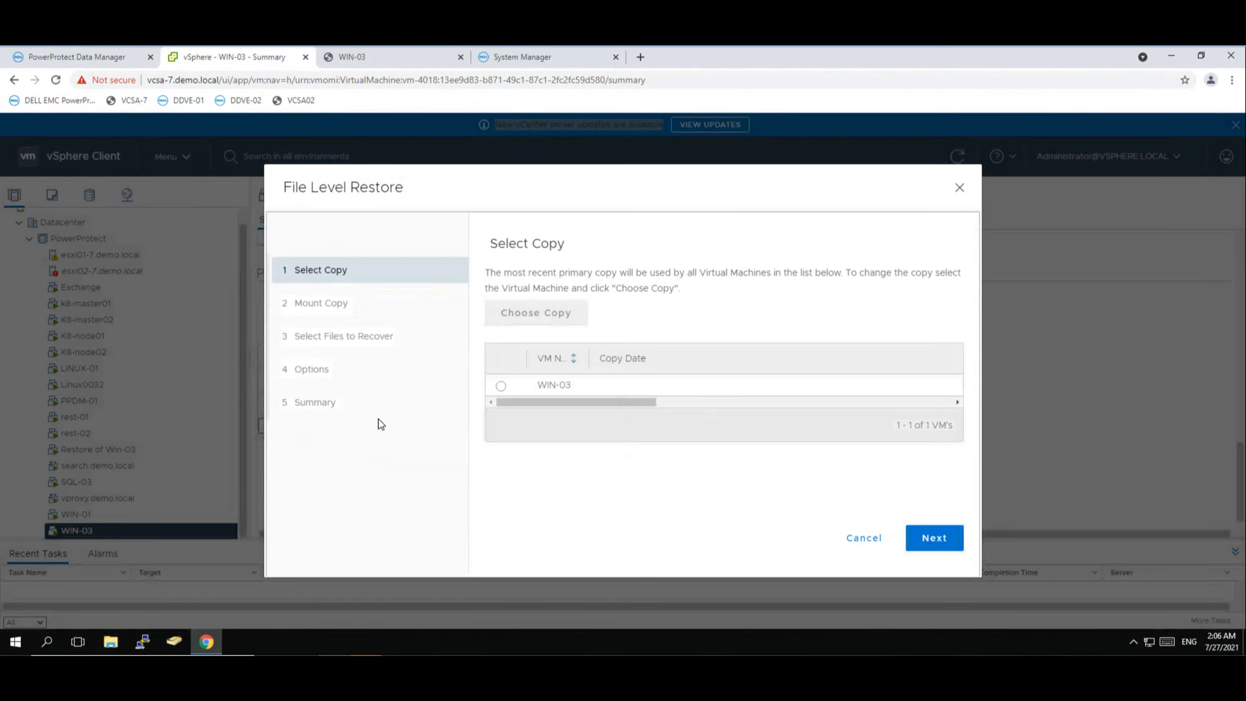
left_click(500, 385)
left_click(529, 314)
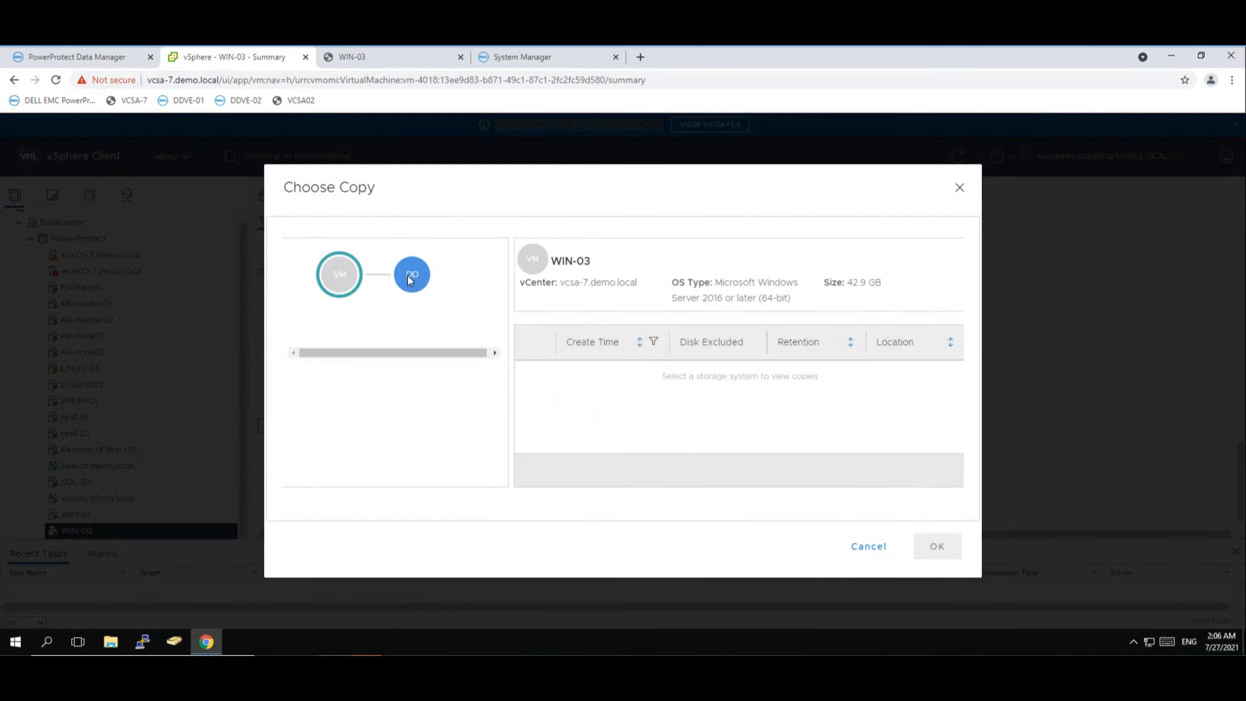
left_click(407, 279)
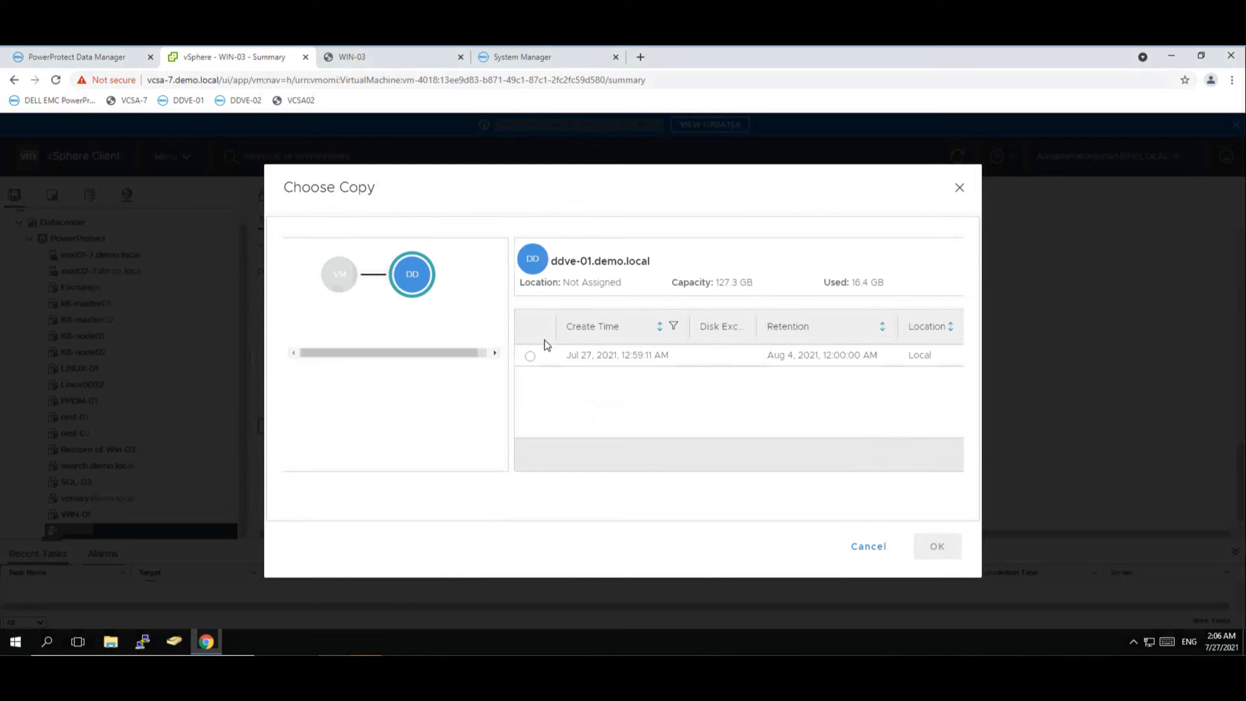
left_click(530, 357)
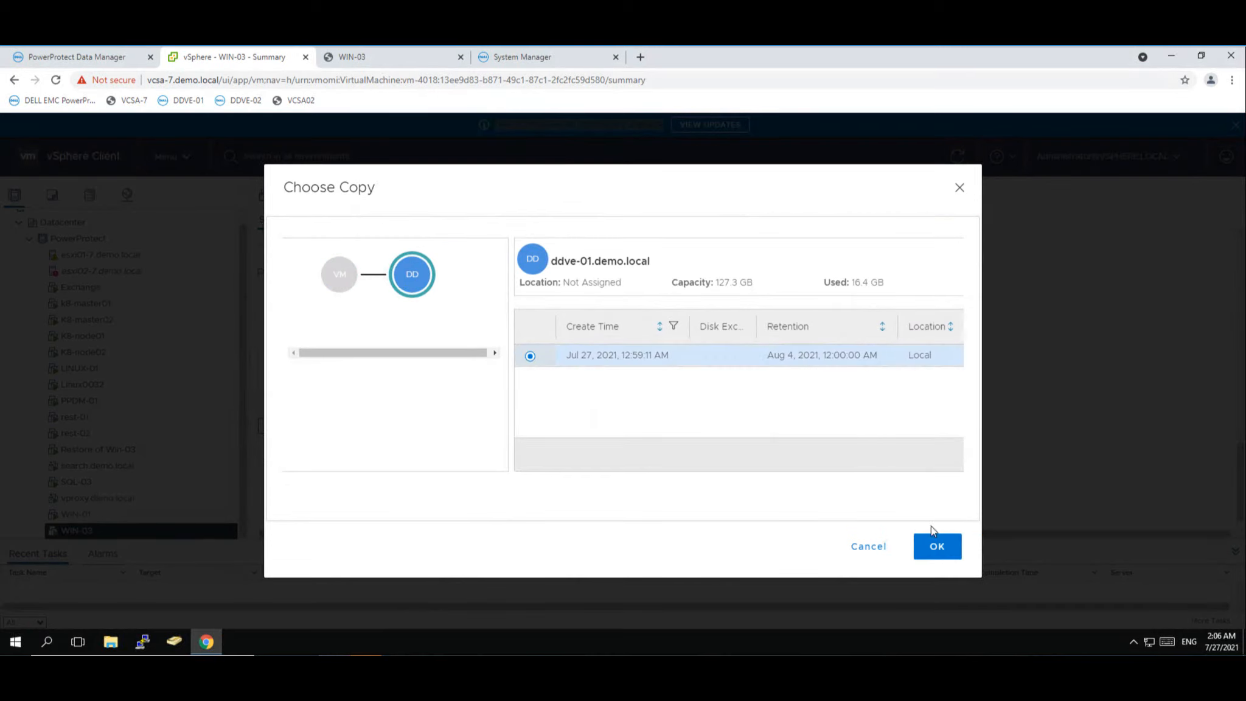
left_click(937, 546)
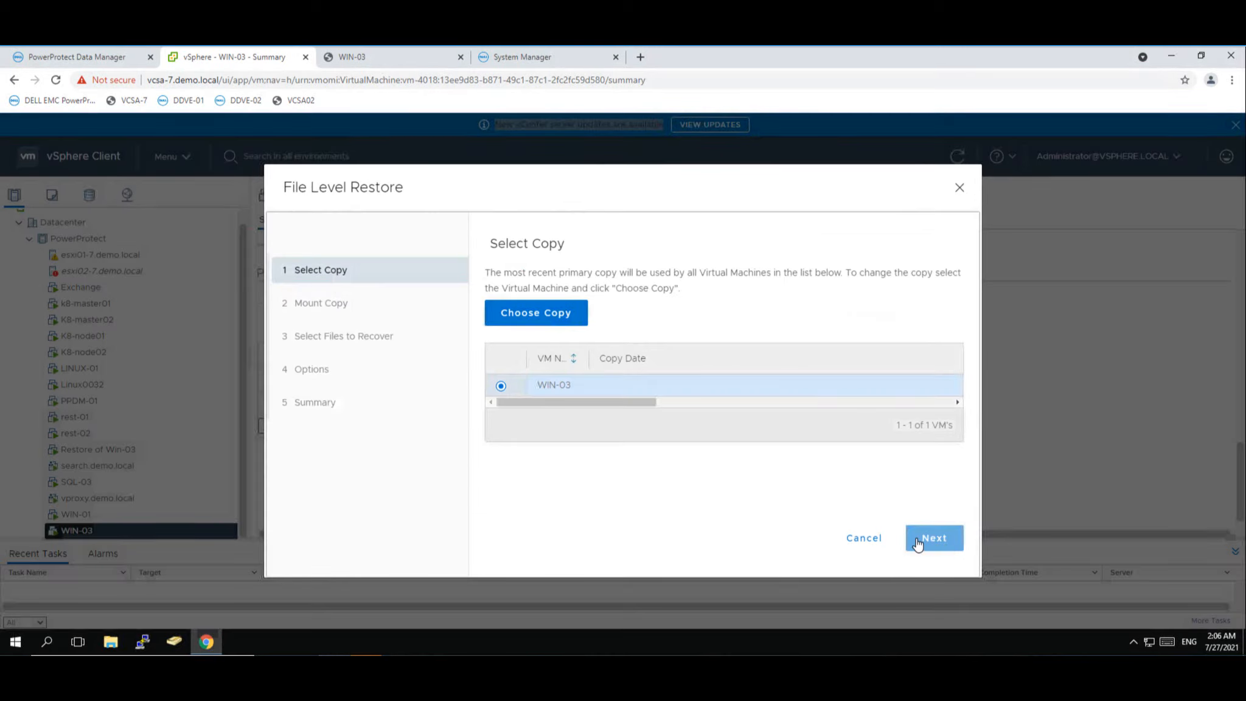
- Mount the backup copy on WIN-03 using the VM administrator's user name and password, then continue to file selection
left_click(919, 541)
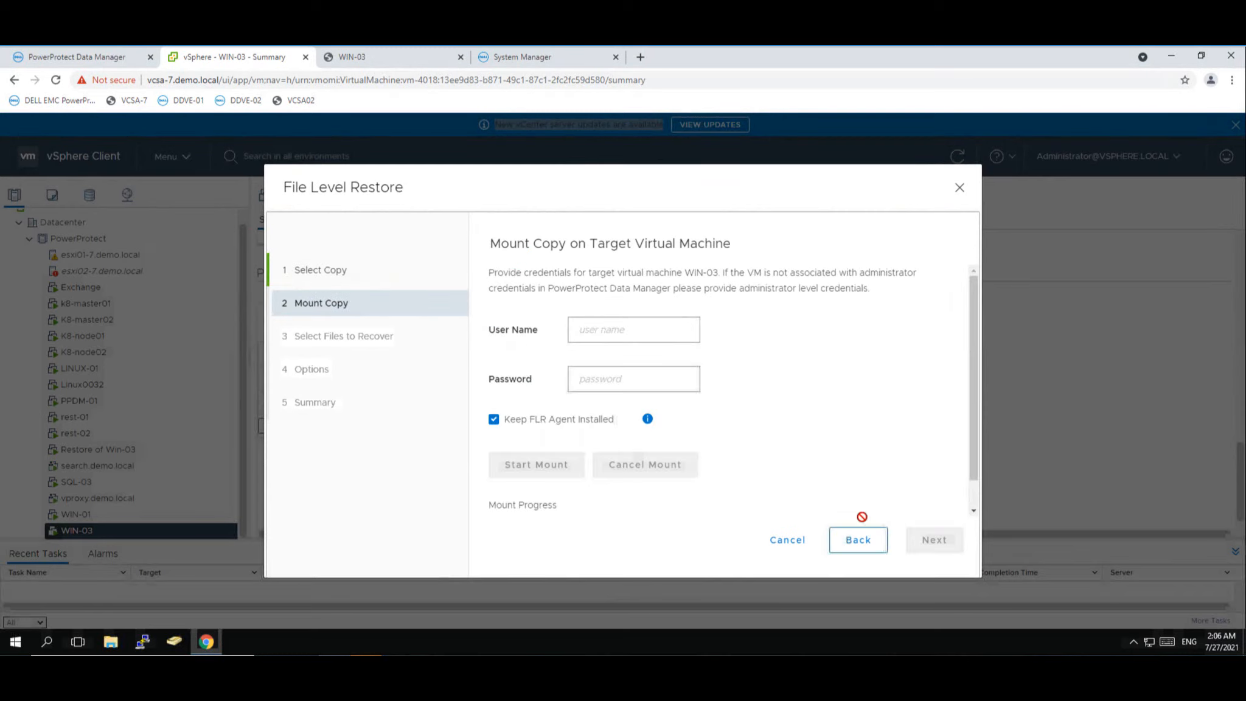
left_click(597, 333)
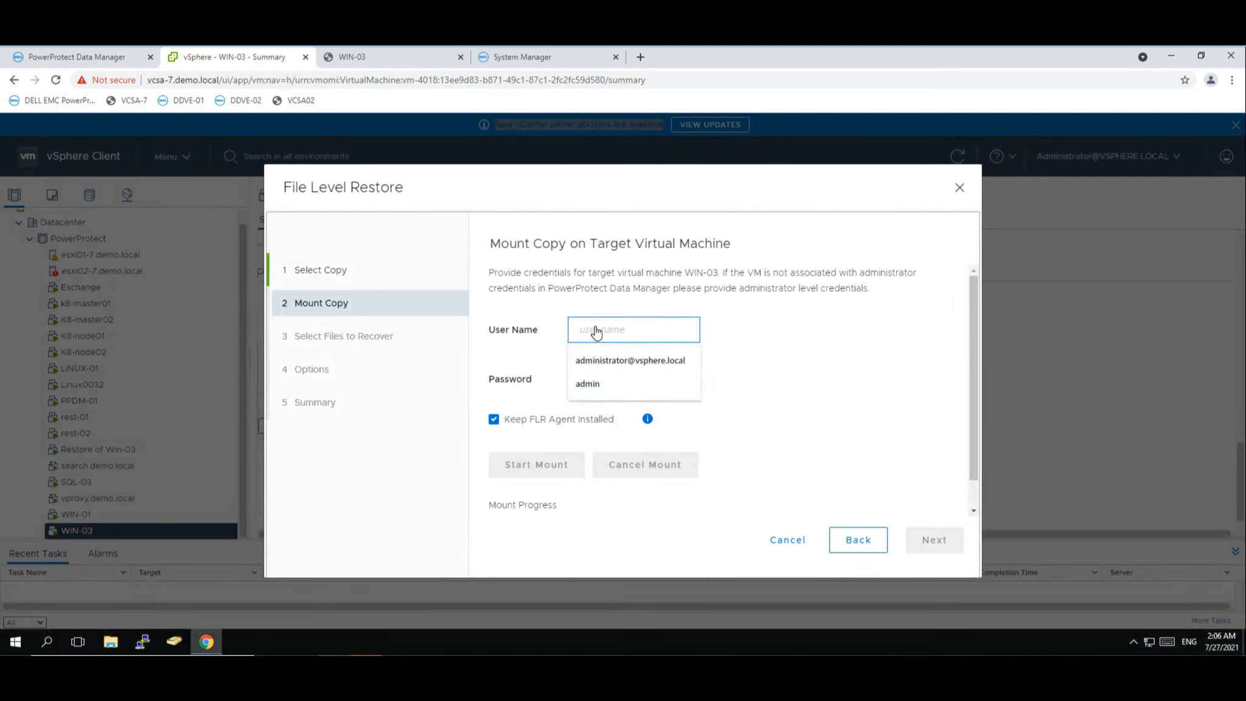
type("a")
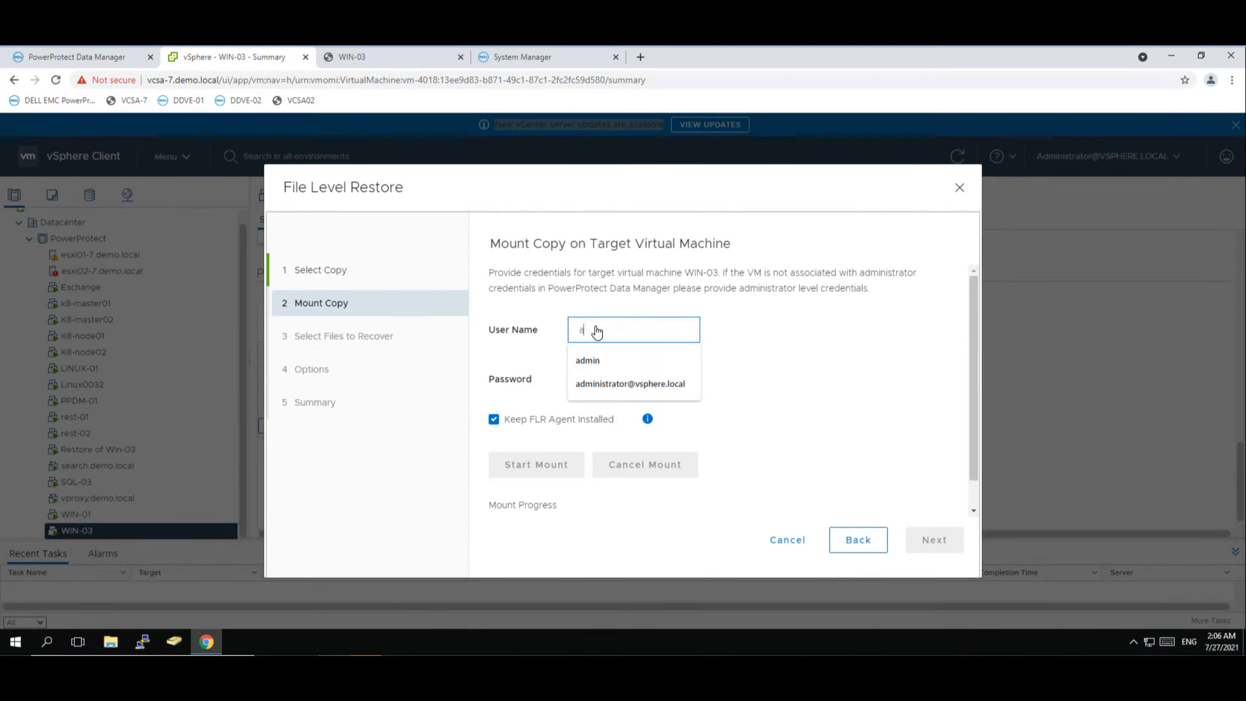
type("dminis")
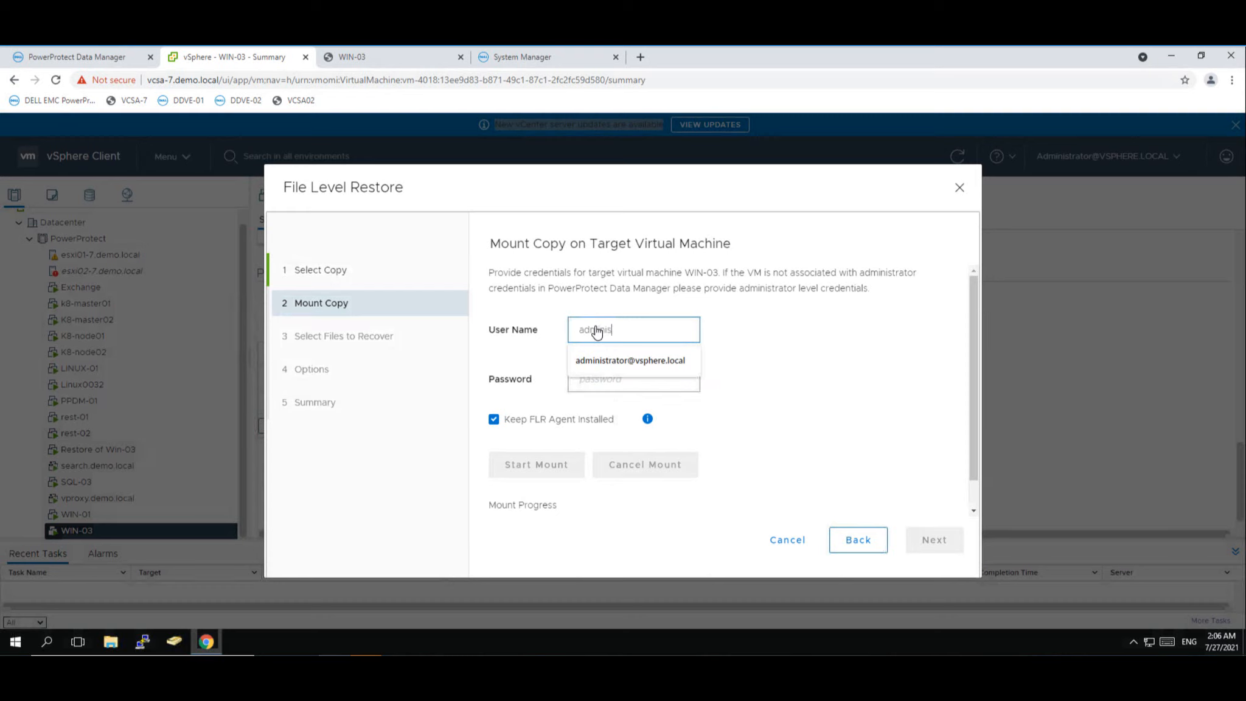
type("trator@demo")
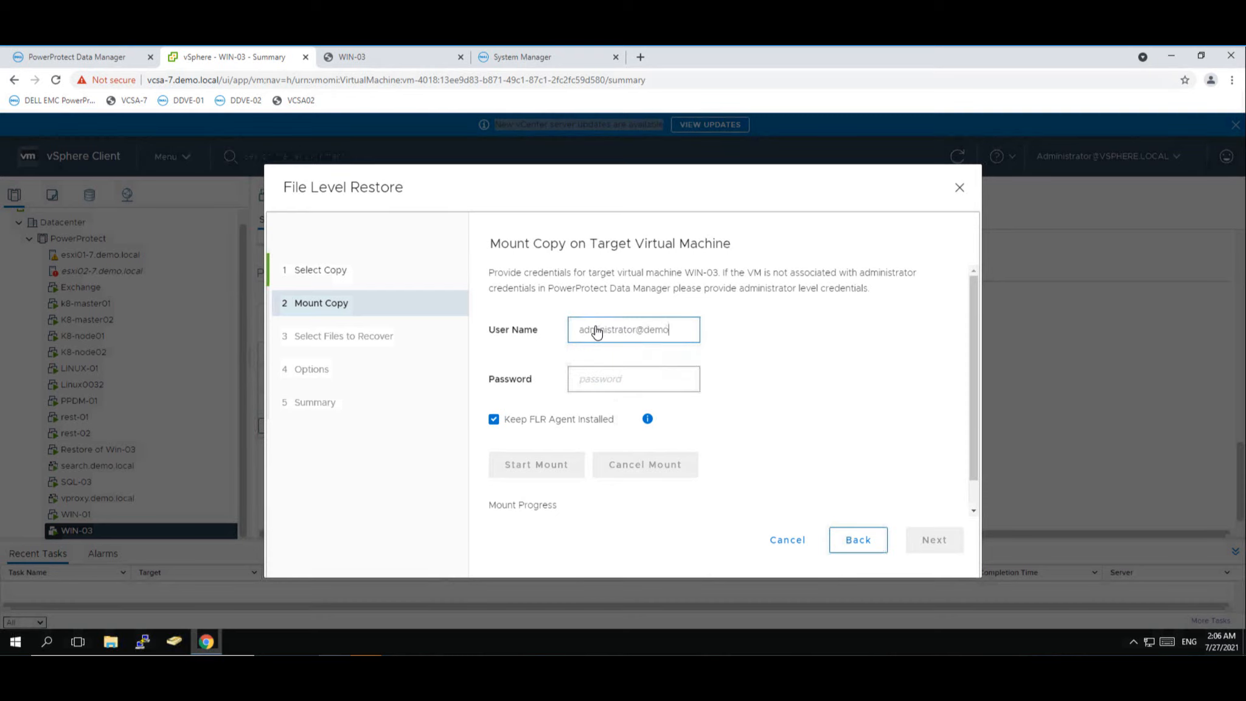
type(".local")
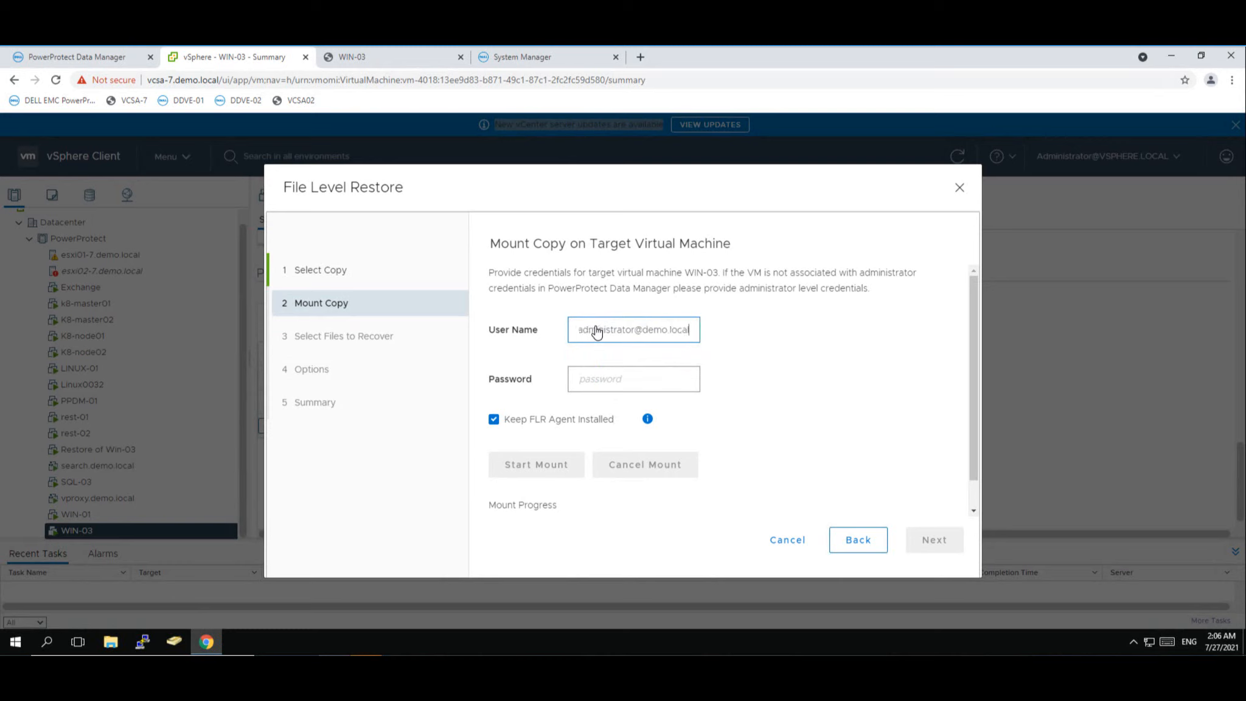
left_click(591, 380)
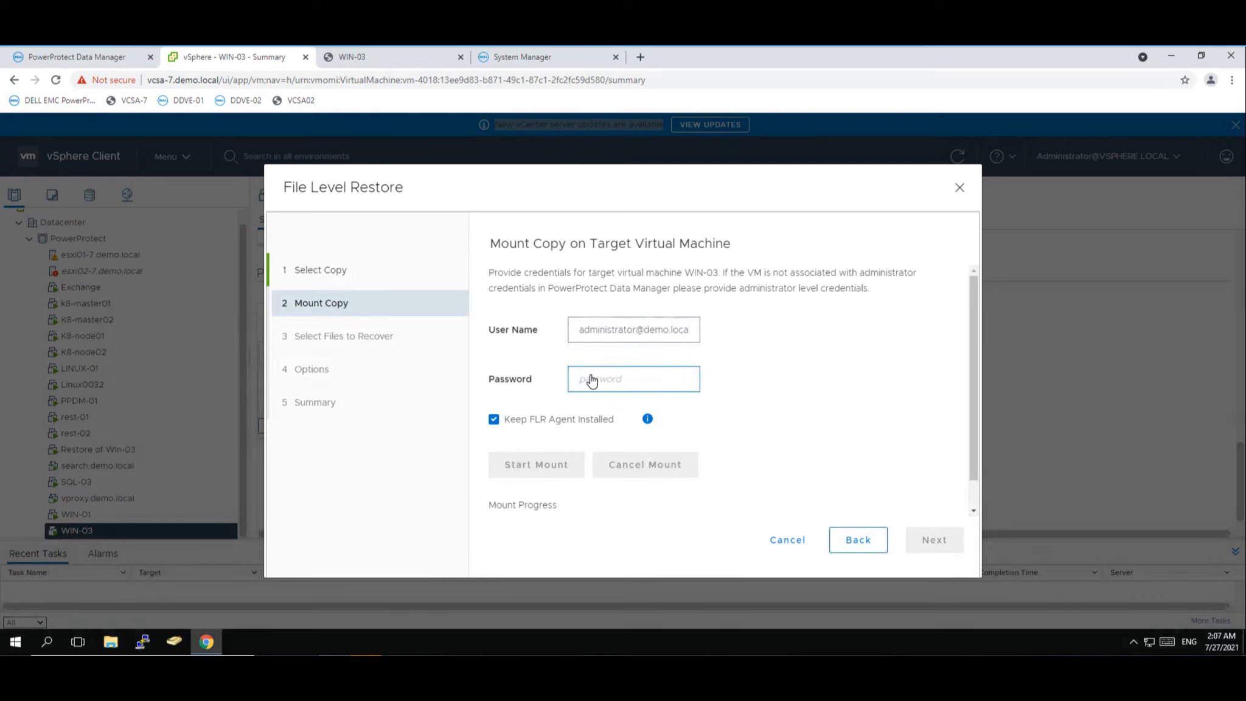
type("•••••••••••")
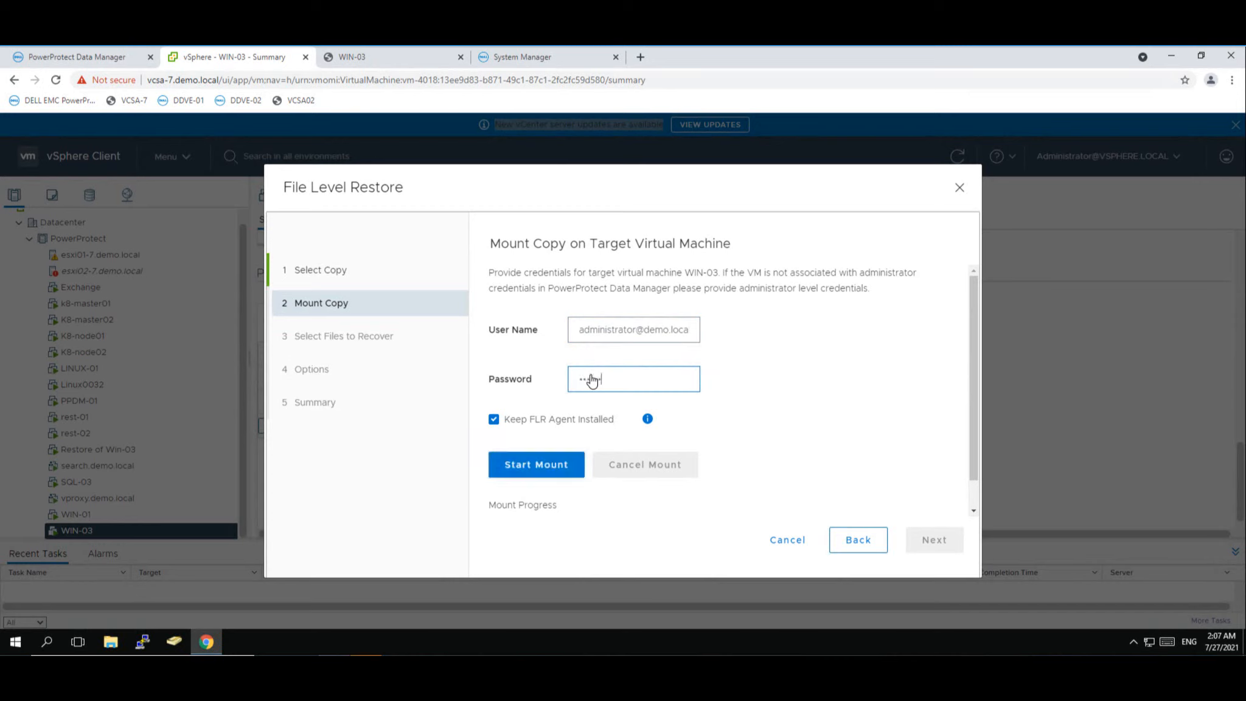
type("•")
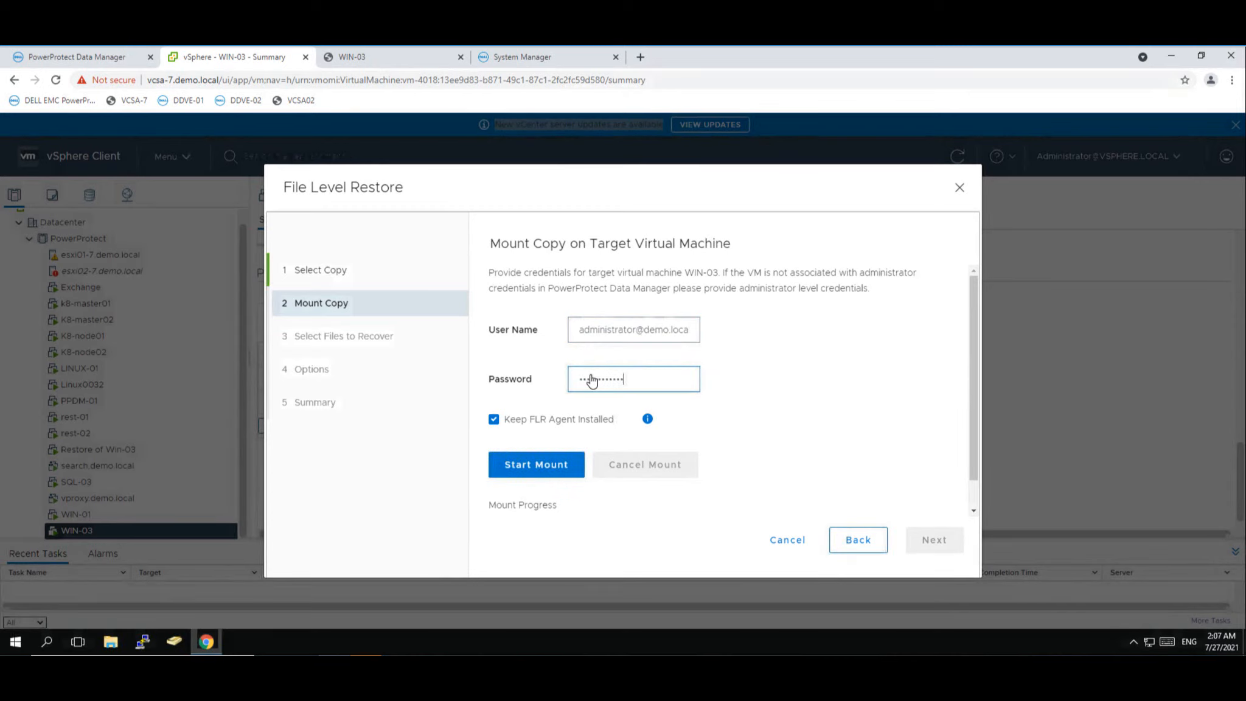
left_click(554, 466)
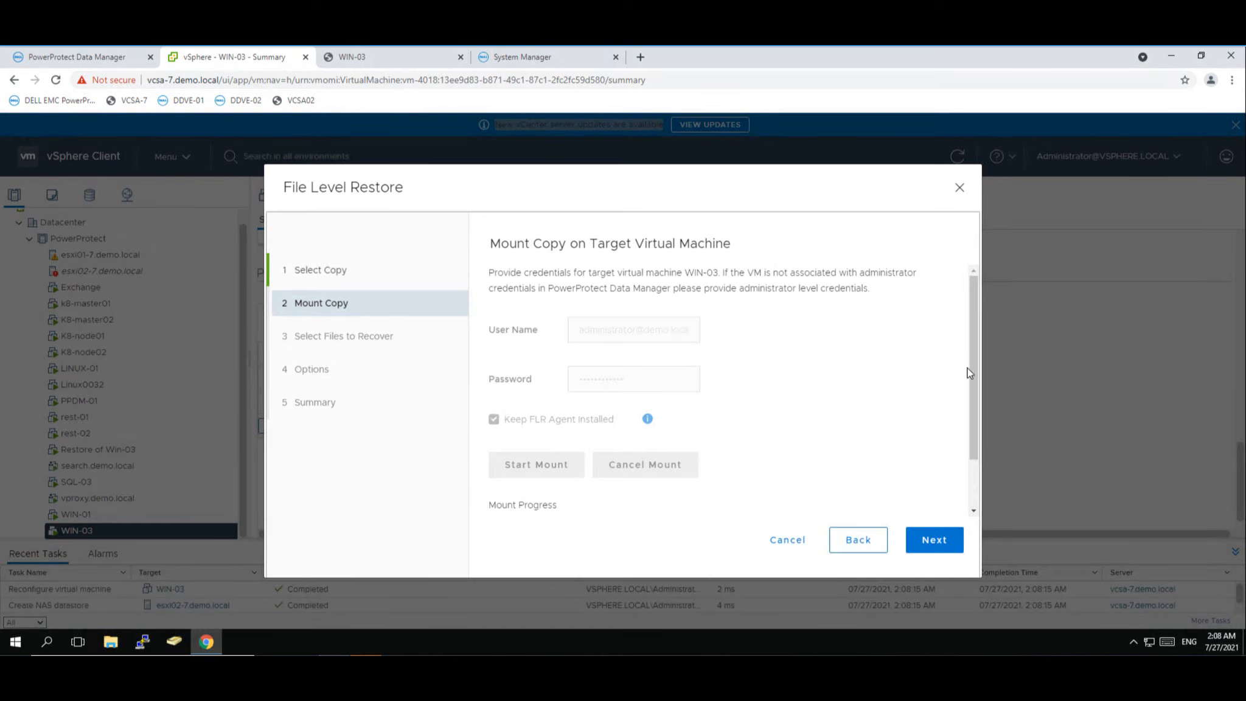
left_click_drag(975, 367, 987, 422)
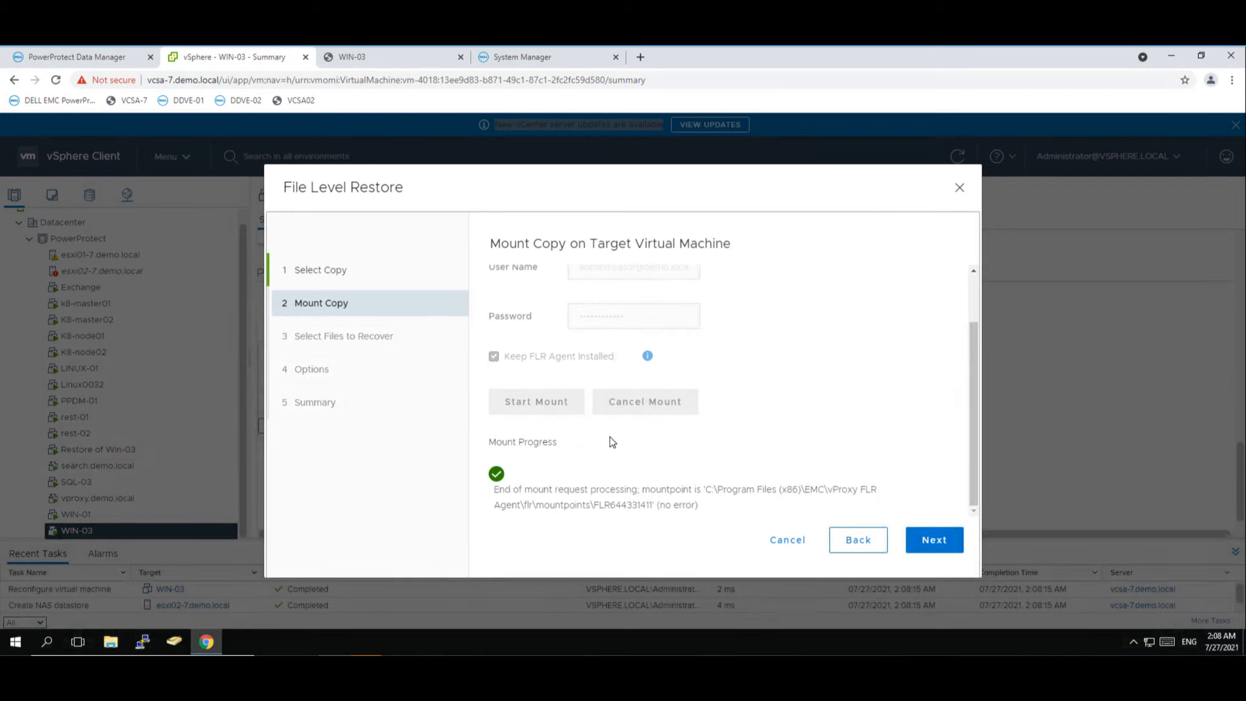
left_click(941, 547)
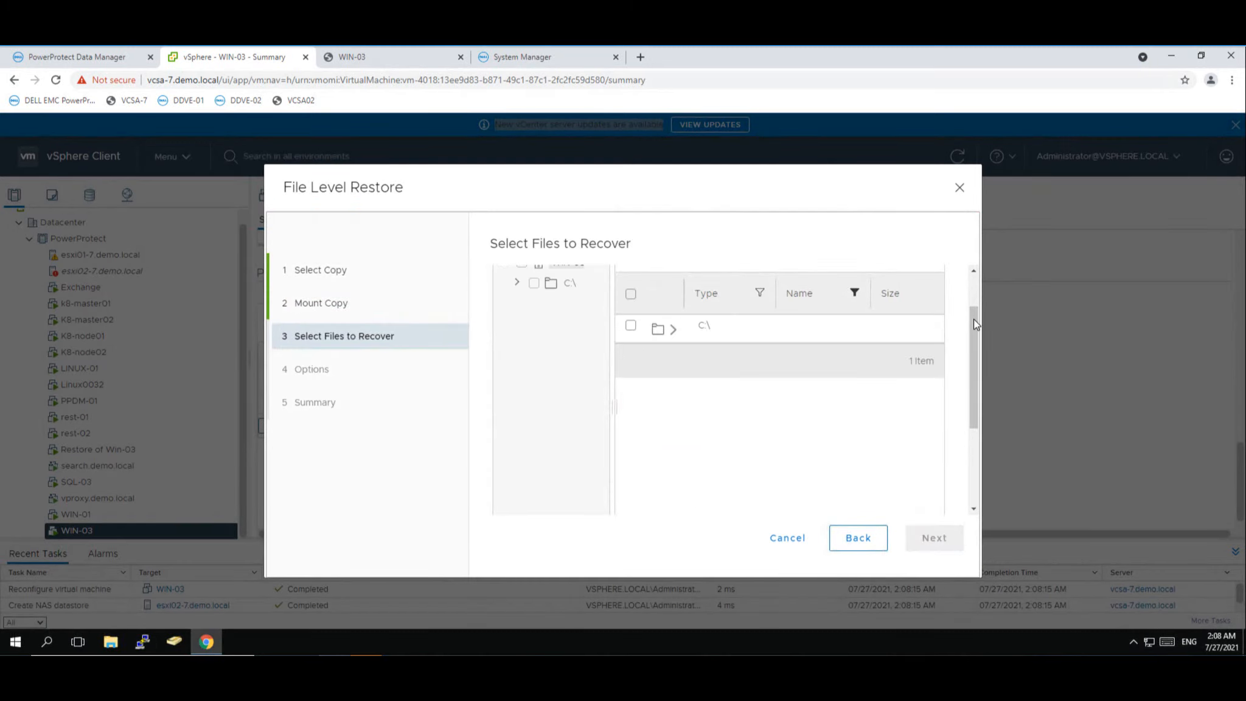
- Expand C:\ > Users > Administrator in the recovery file tree, widening the tree column
left_click_drag(973, 324, 978, 290)
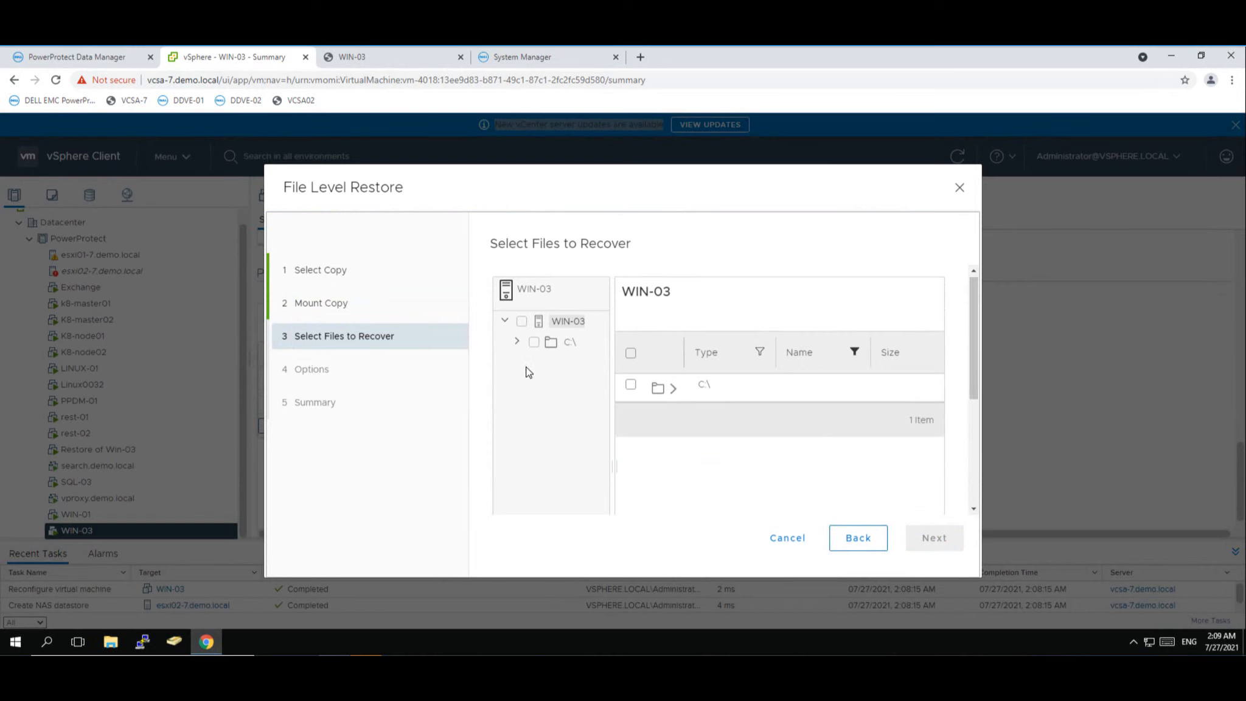
left_click(517, 343)
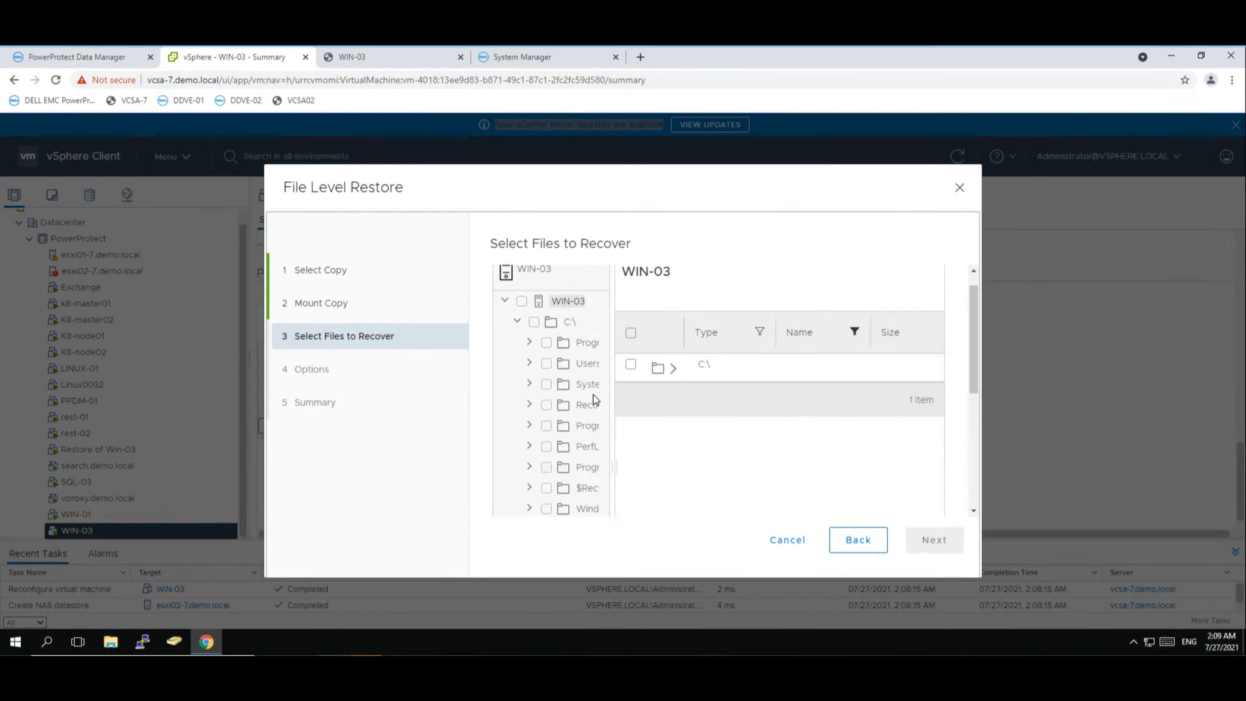
left_click(529, 364)
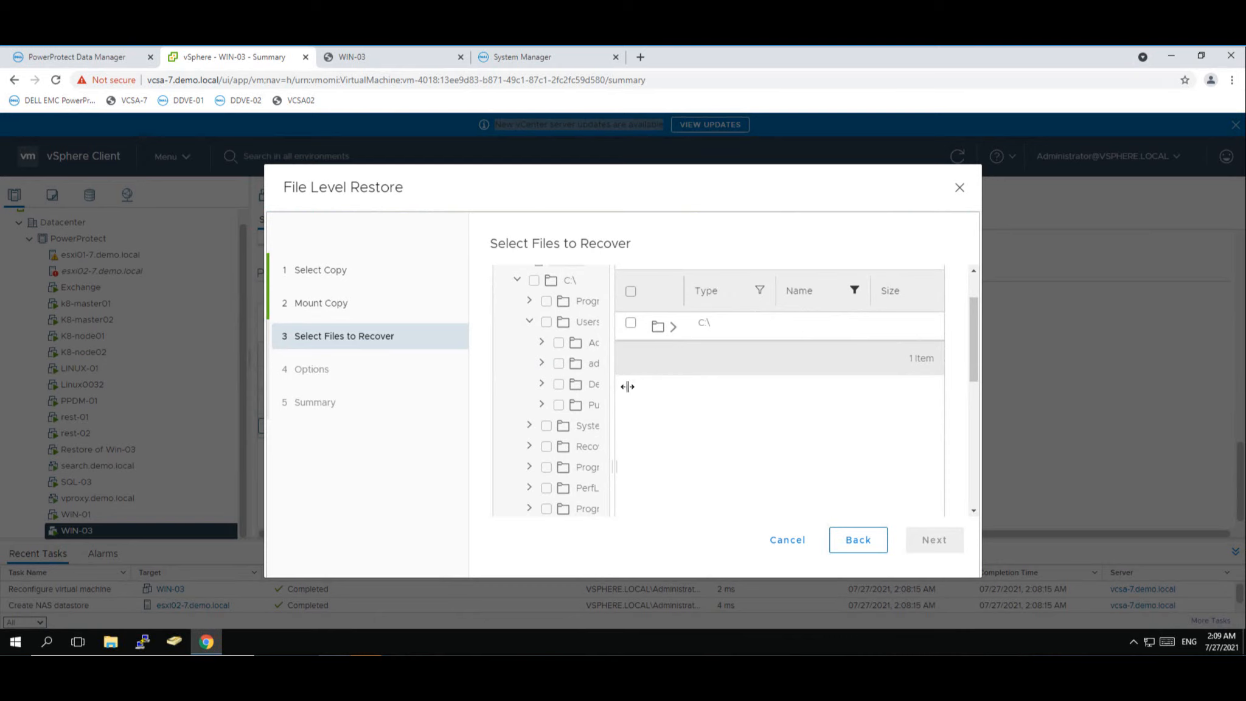
left_click_drag(627, 387, 649, 384)
left_click(541, 345)
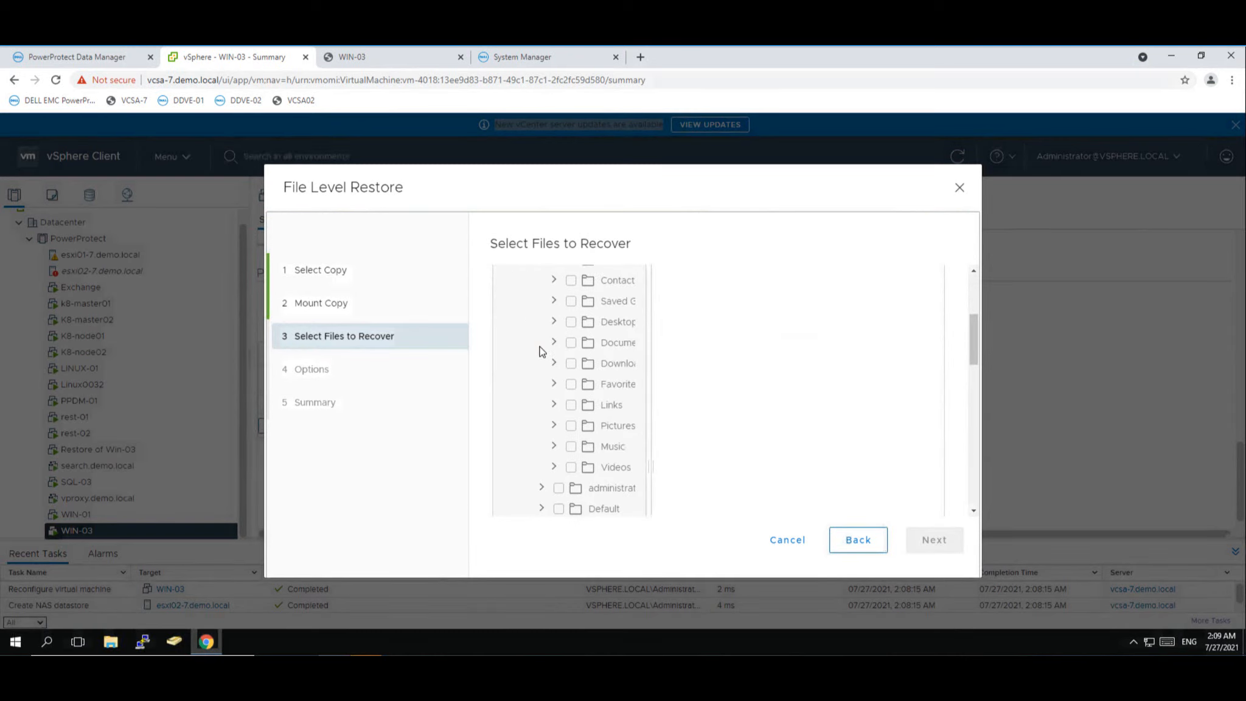
left_click_drag(652, 363, 702, 352)
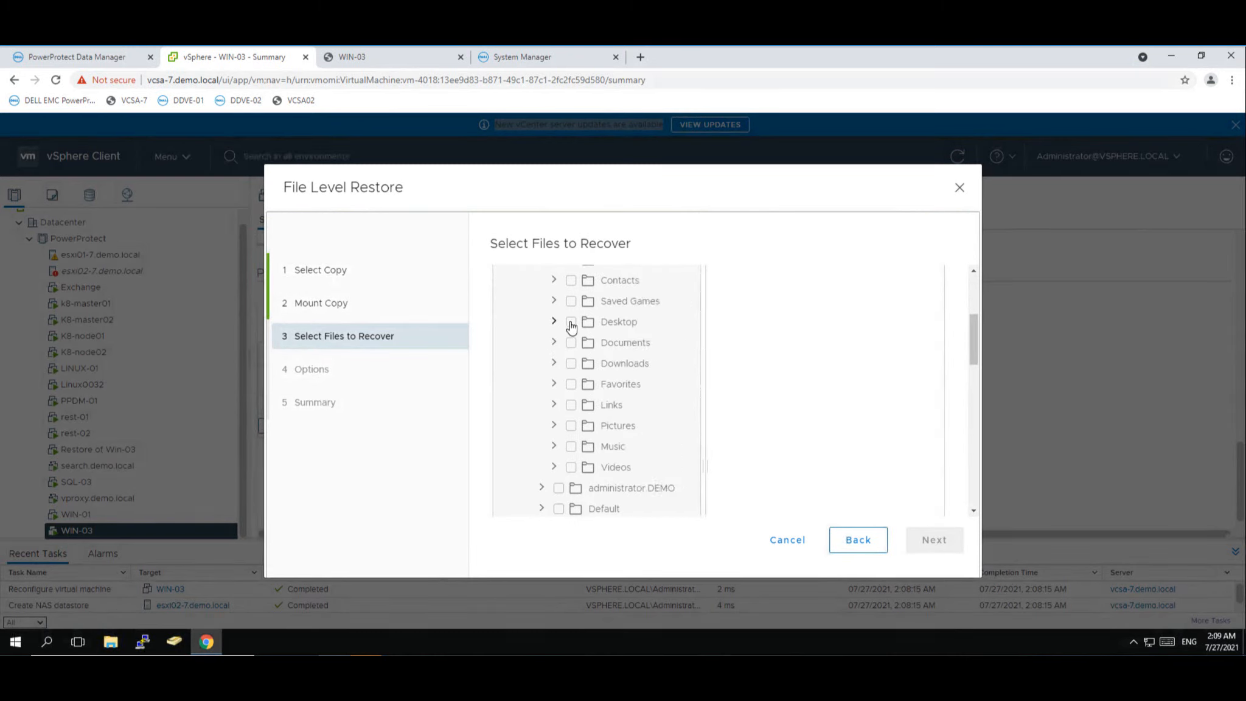
- Select only the Pfizer folder under Desktop for recovery and advance to Options
left_click(571, 322)
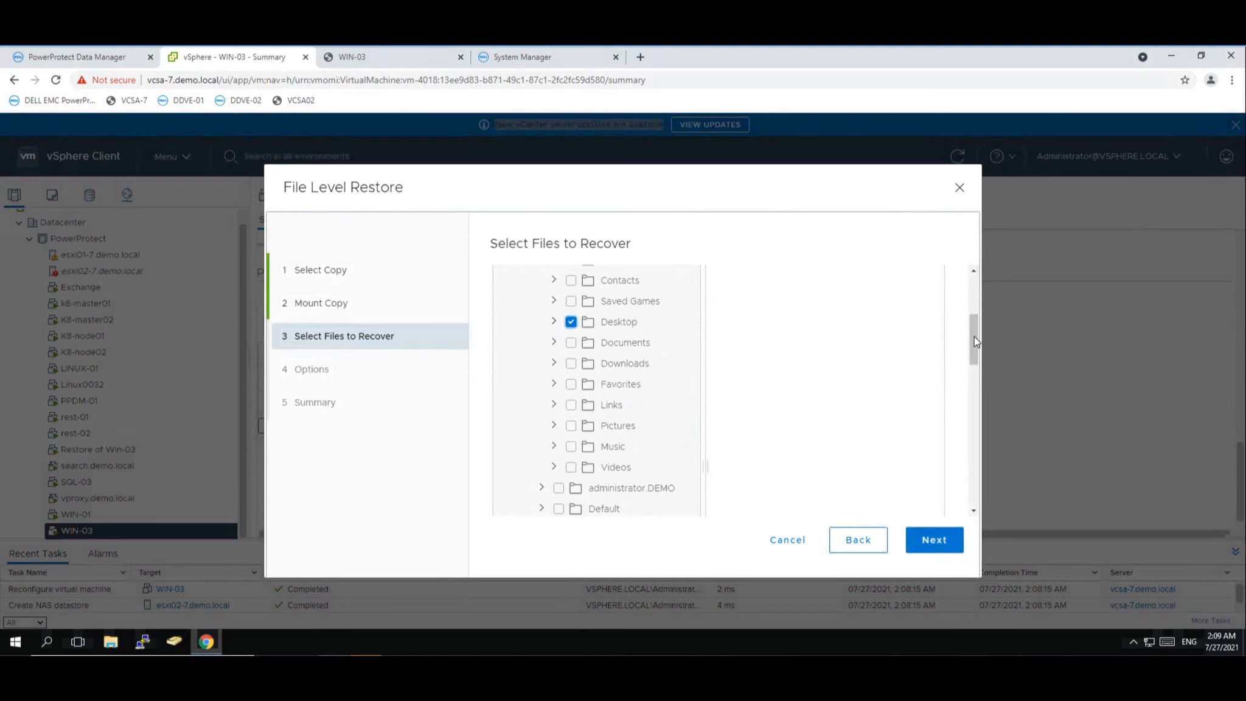
mouse_move(975, 335)
left_mouse_down()
mouse_move(974, 305)
mouse_move(974, 323)
left_mouse_up()
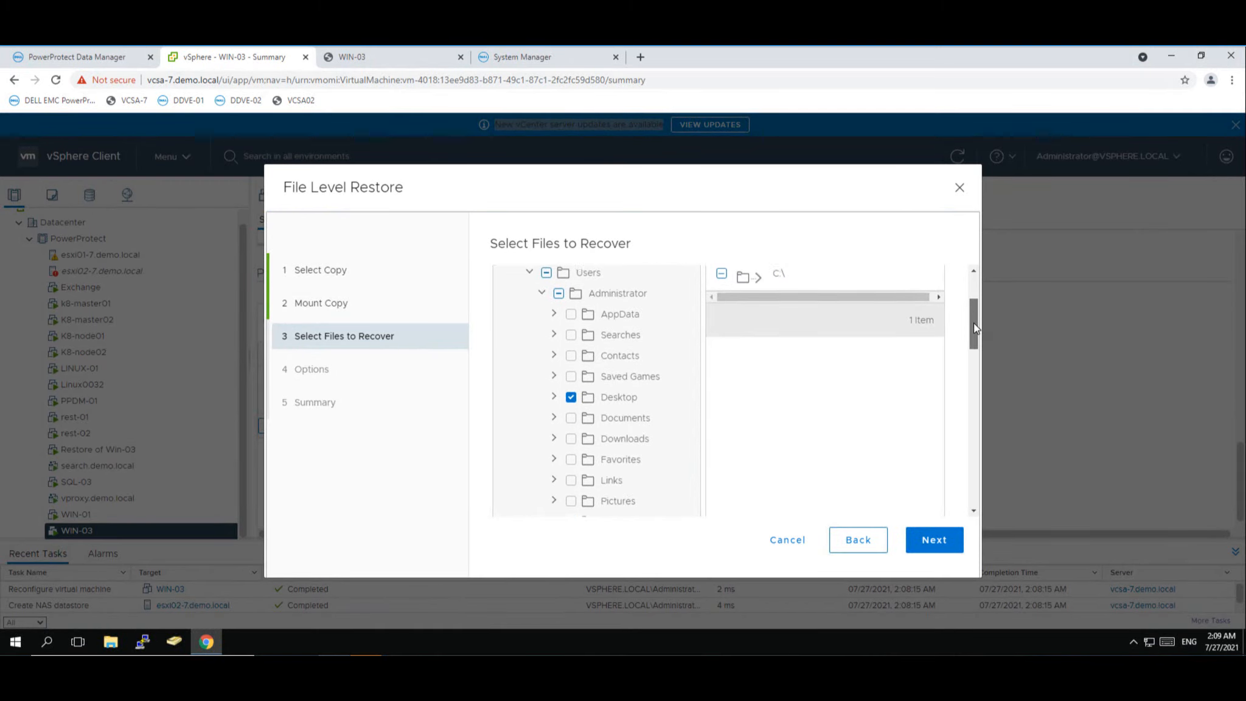
left_click(553, 391)
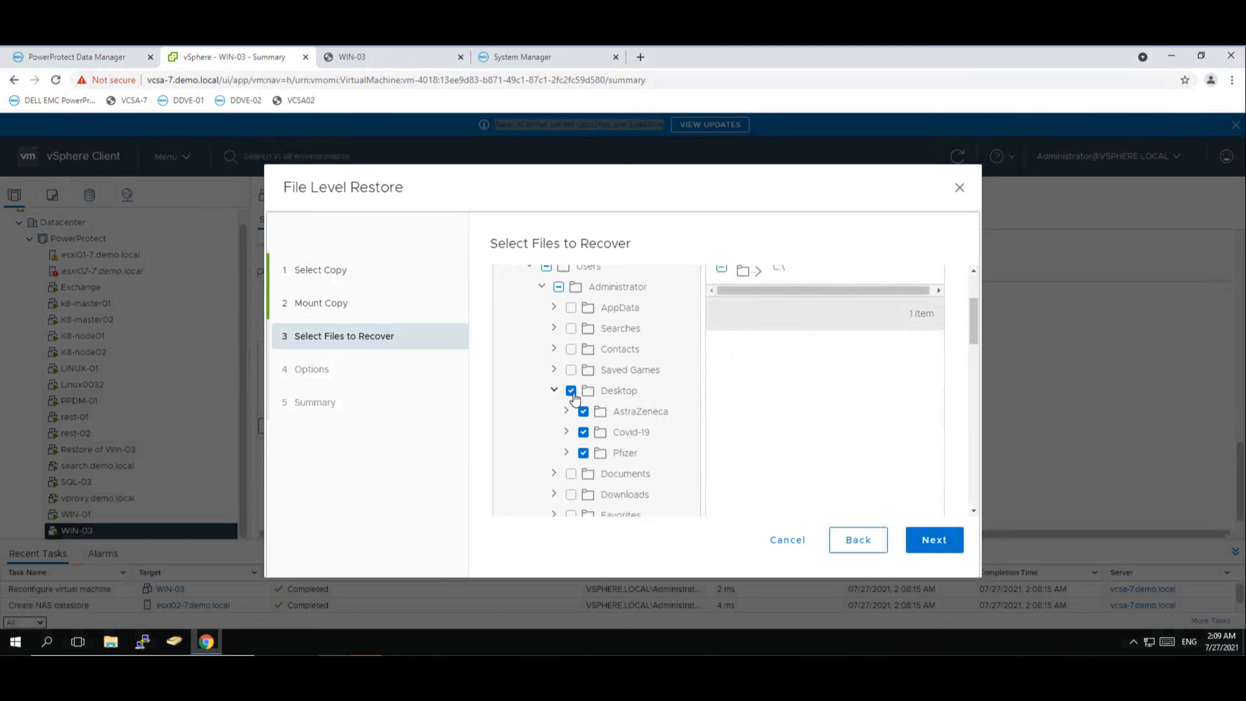
left_click(571, 391)
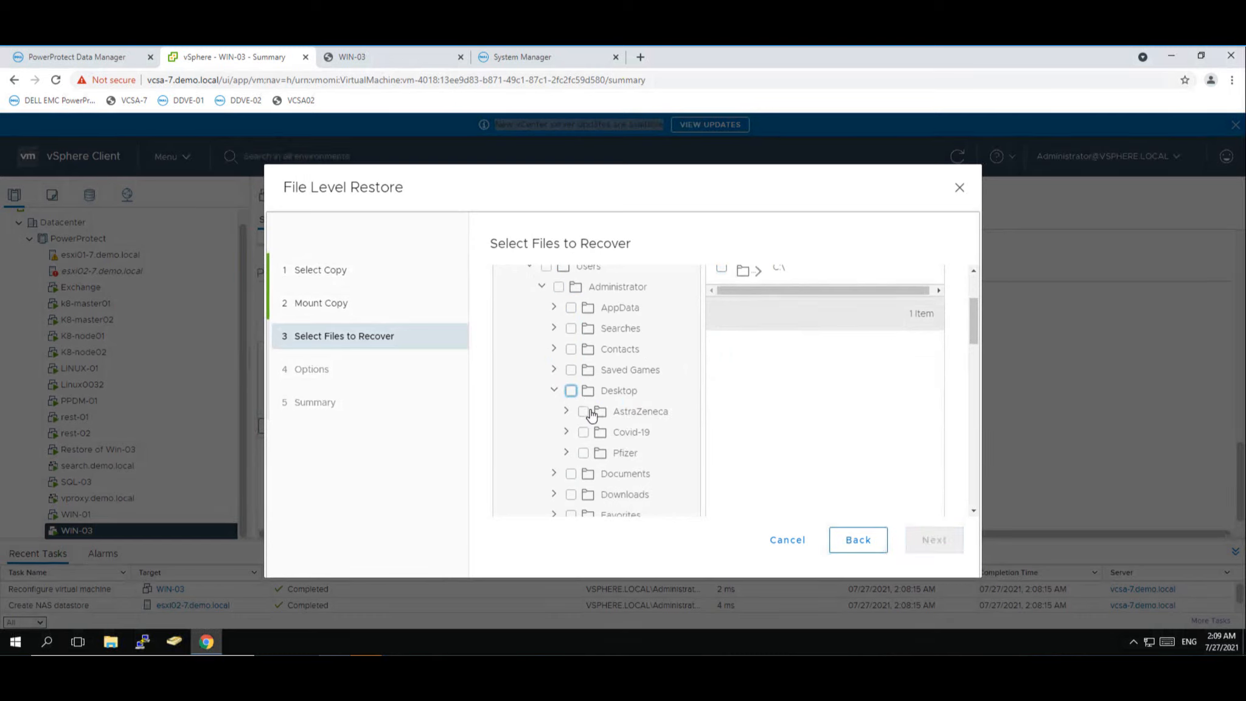
left_click(583, 453)
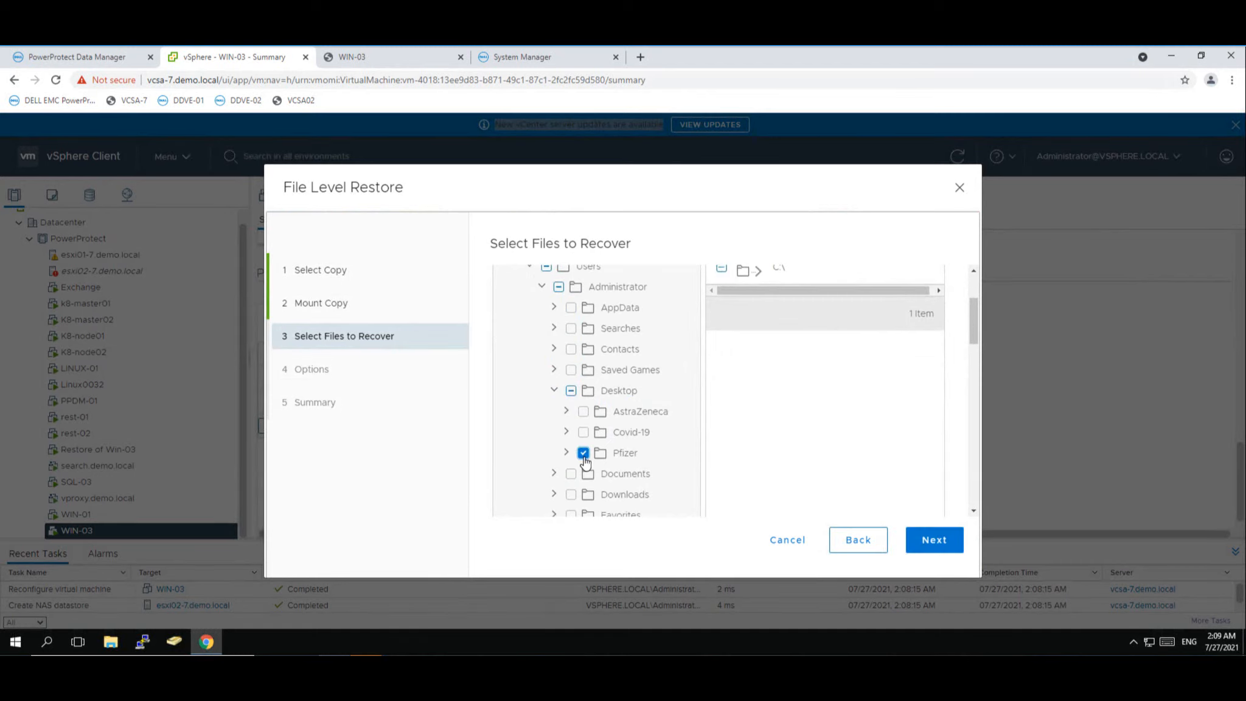
left_click(940, 550)
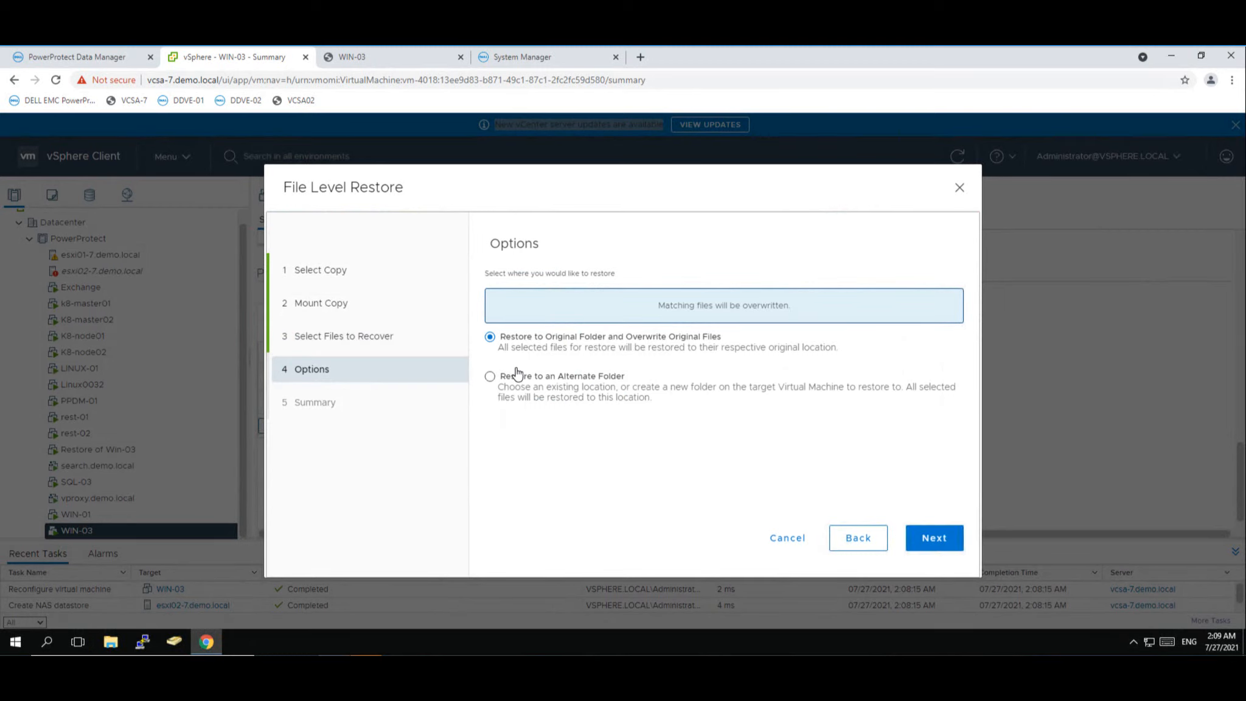
- Restore the Pfizer folder to its original folder and acknowledge the 'Restore has started' notice
left_click(931, 539)
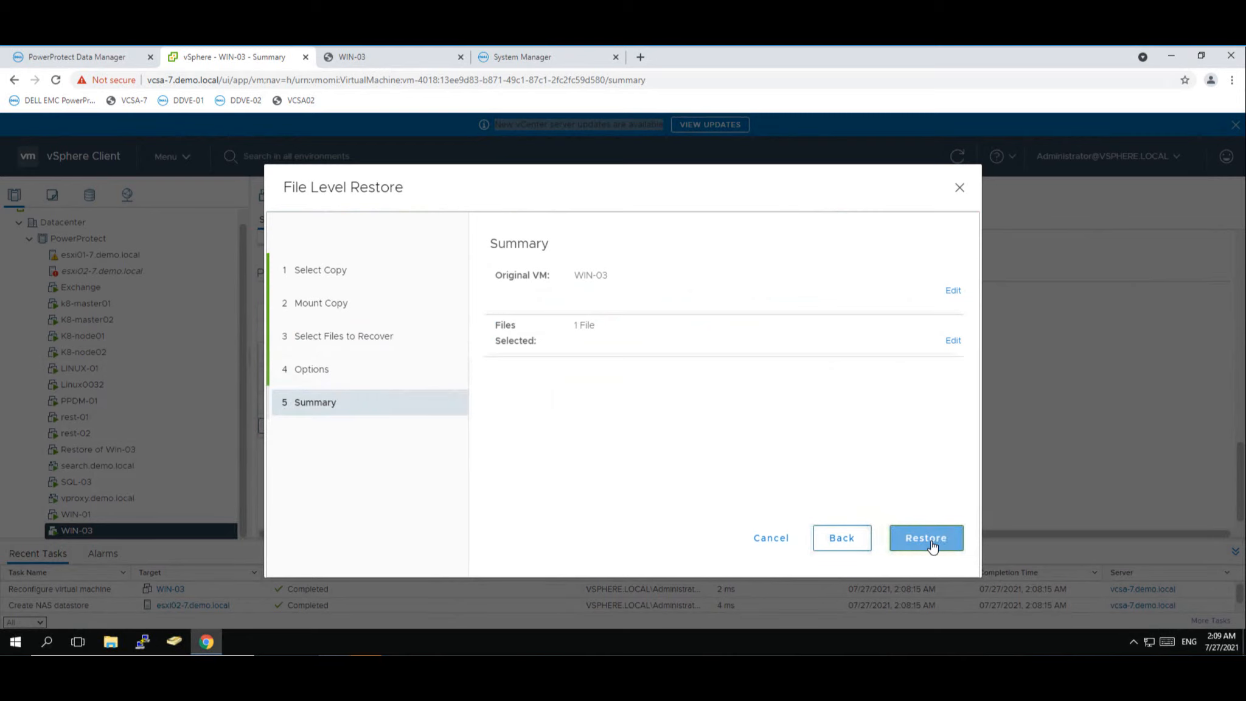
left_click(932, 545)
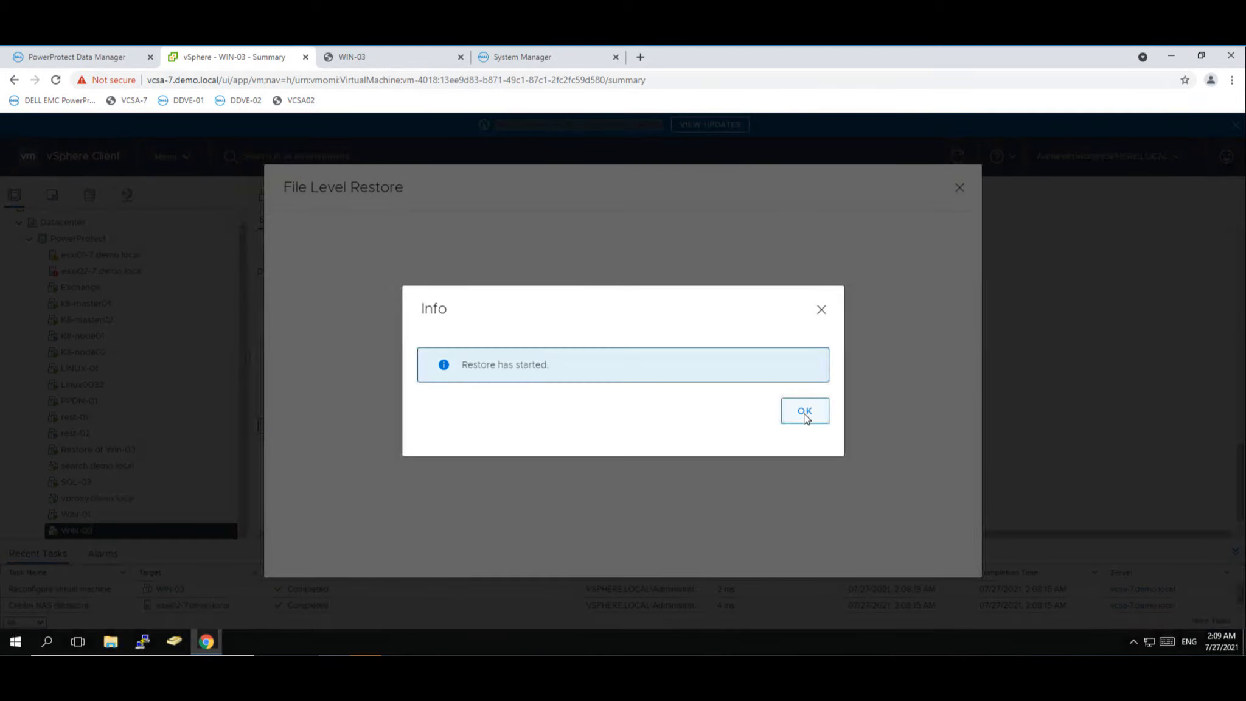
left_click(805, 411)
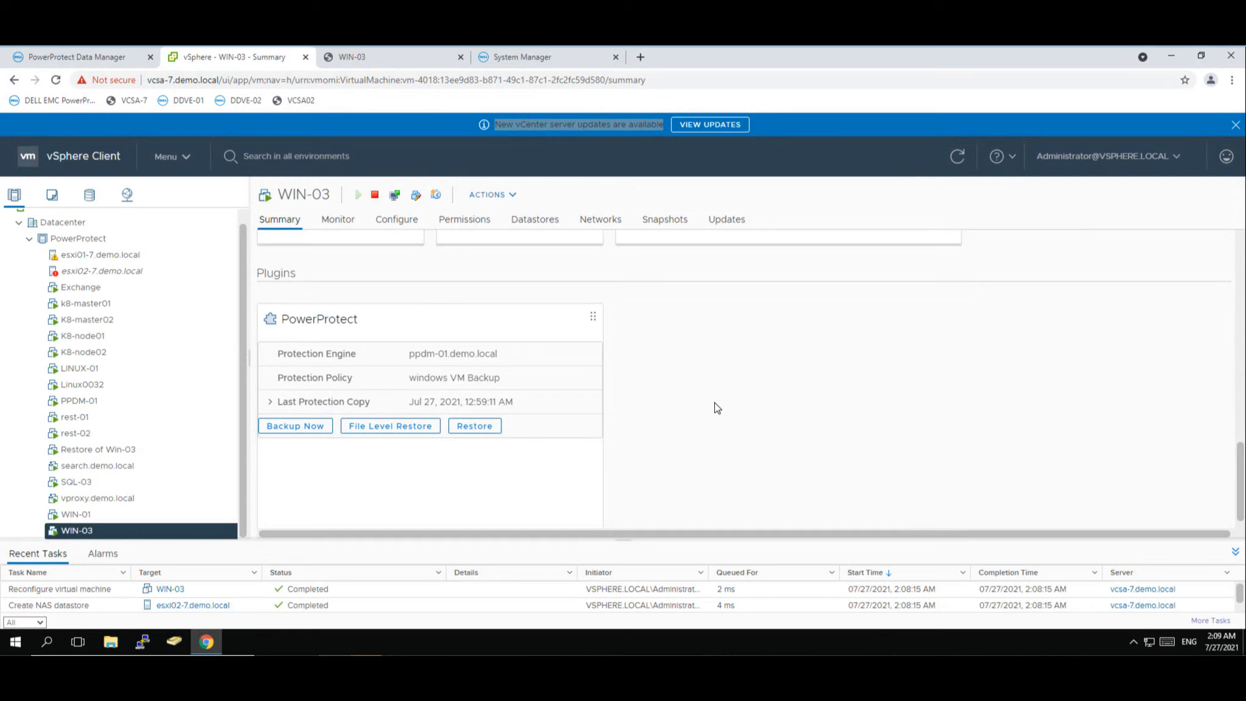
- View WIN-03's web console desktop to confirm Pfizer is back beside AstraZeneca and Covid-19
left_click(372, 64)
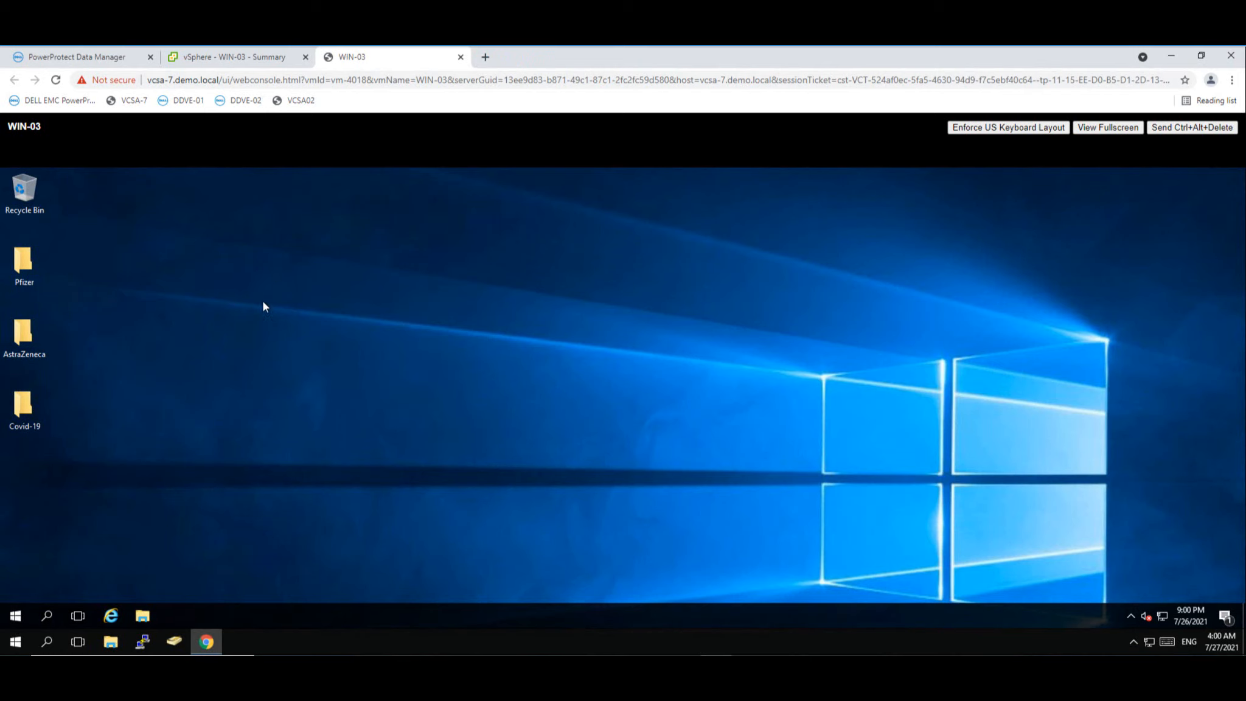
- Delete the Pfizer and Covid-19 folders from WIN-03's desktop, leaving only AstraZeneca
right_click(31, 277)
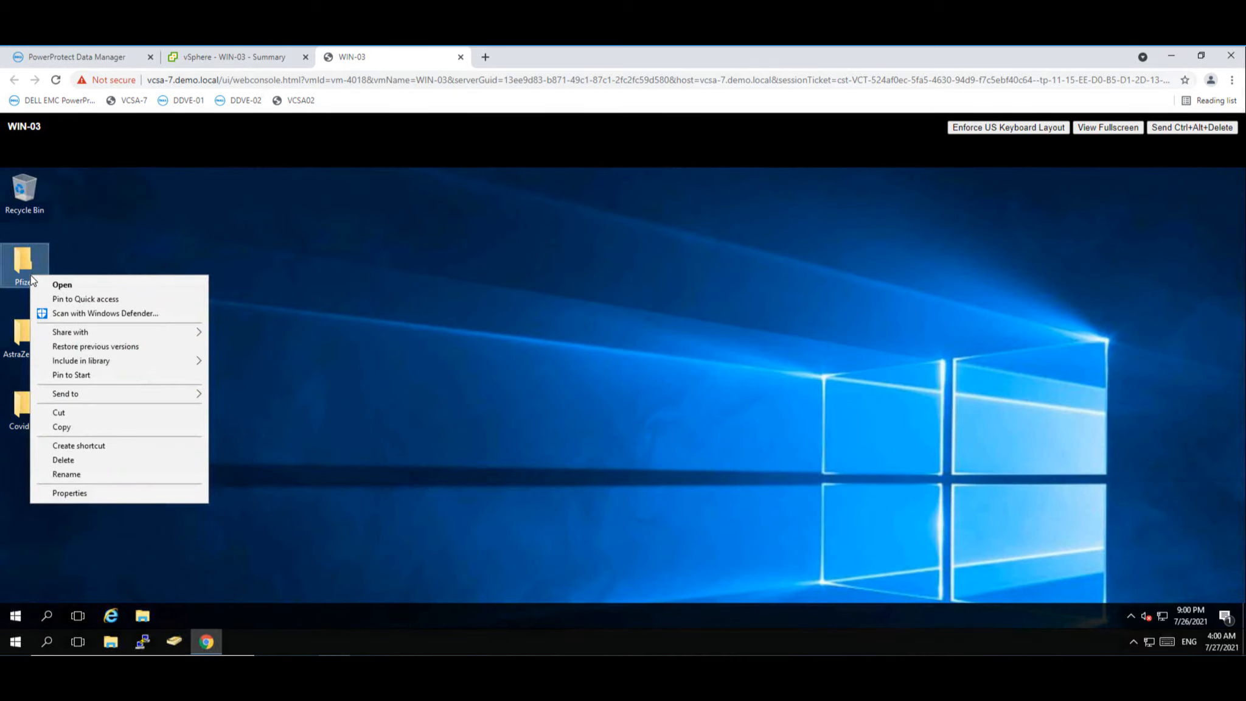
left_click(63, 460)
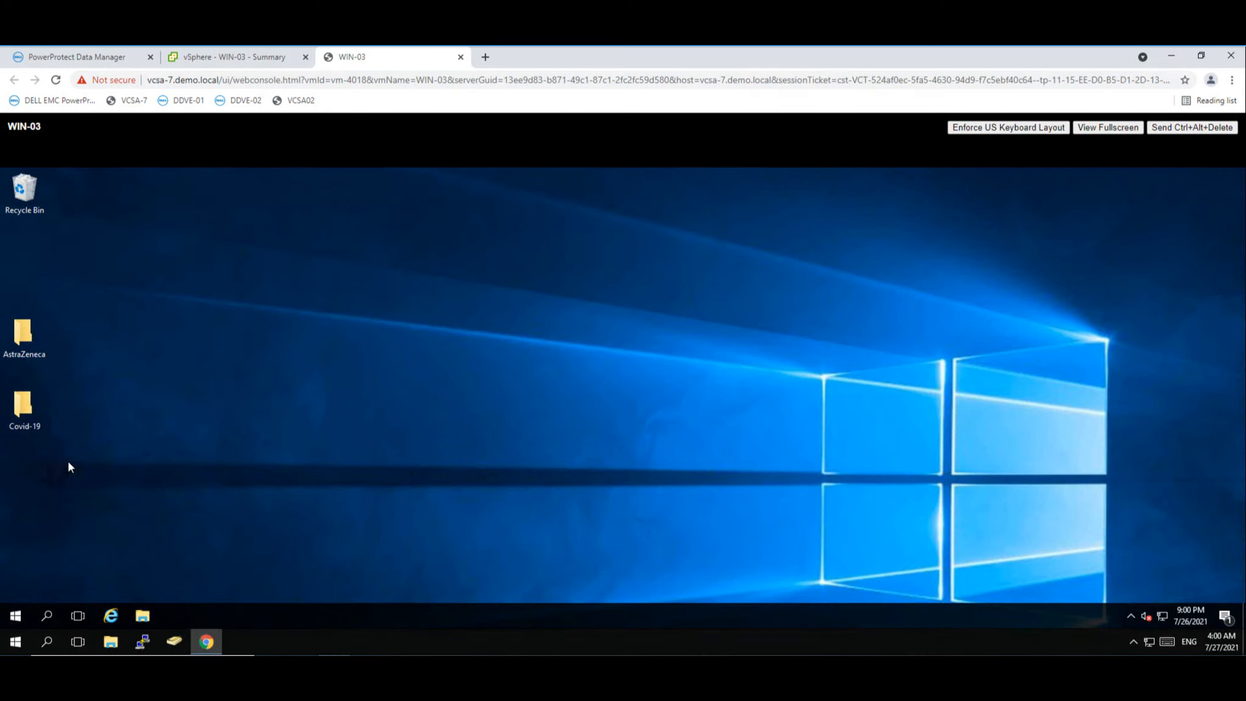
right_click(24, 343)
left_click(18, 411)
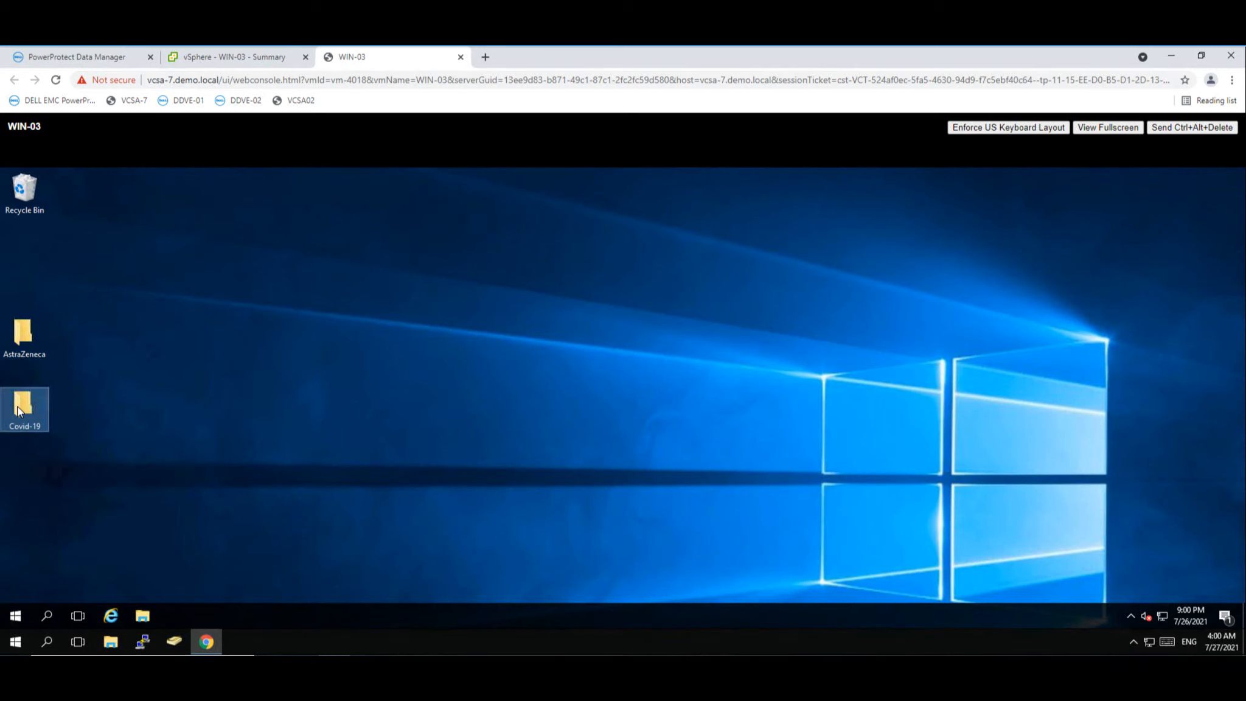
right_click(19, 411)
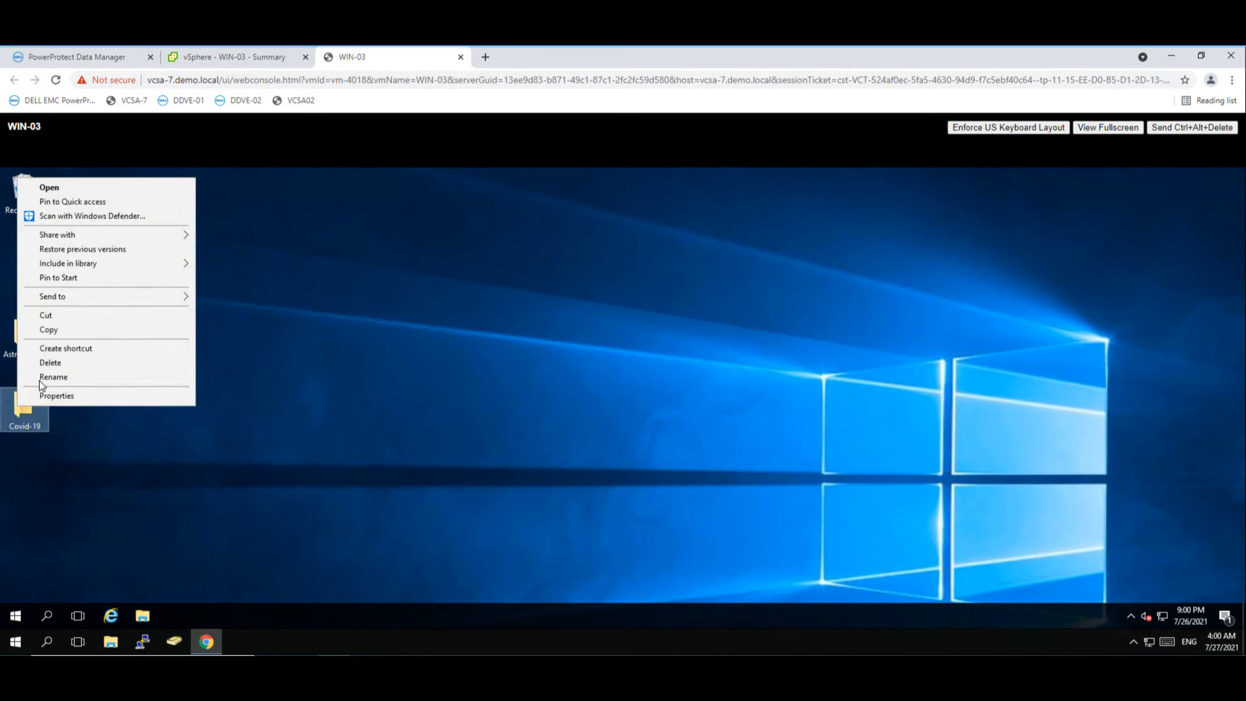
left_click(50, 364)
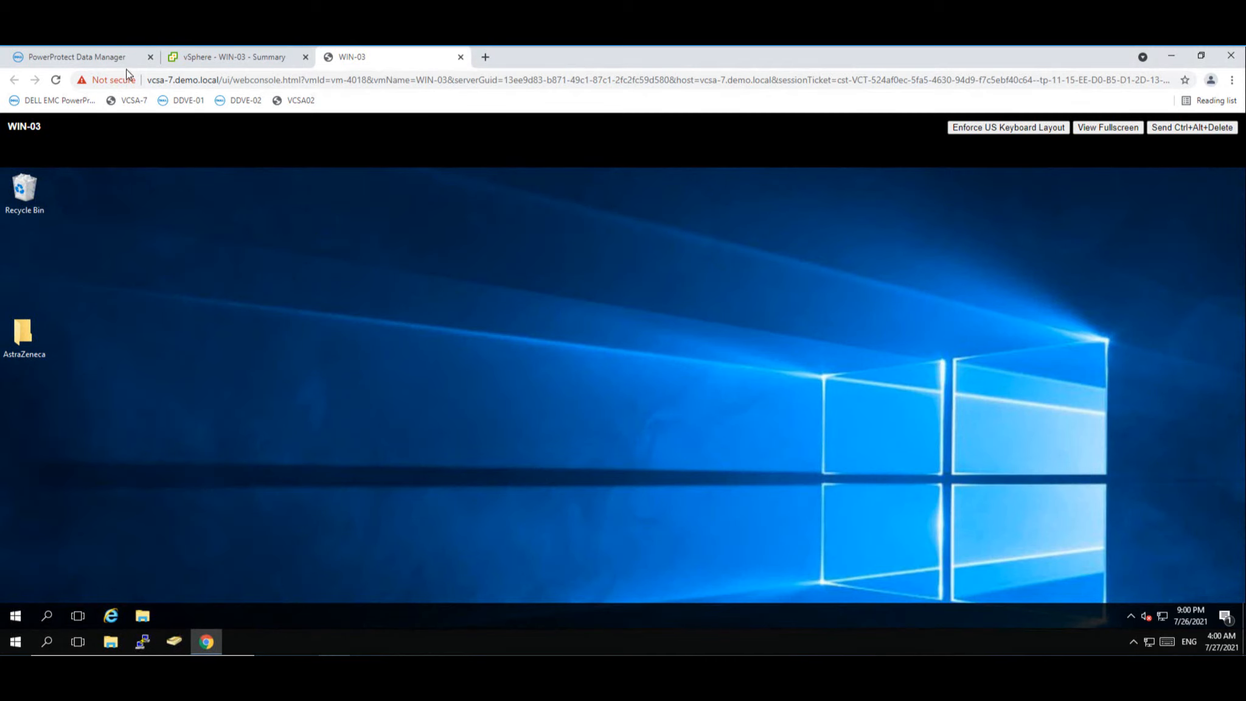
- Sign back in to PowerProtect Data Manager as admin and expand the Recovery menu
left_click(112, 58)
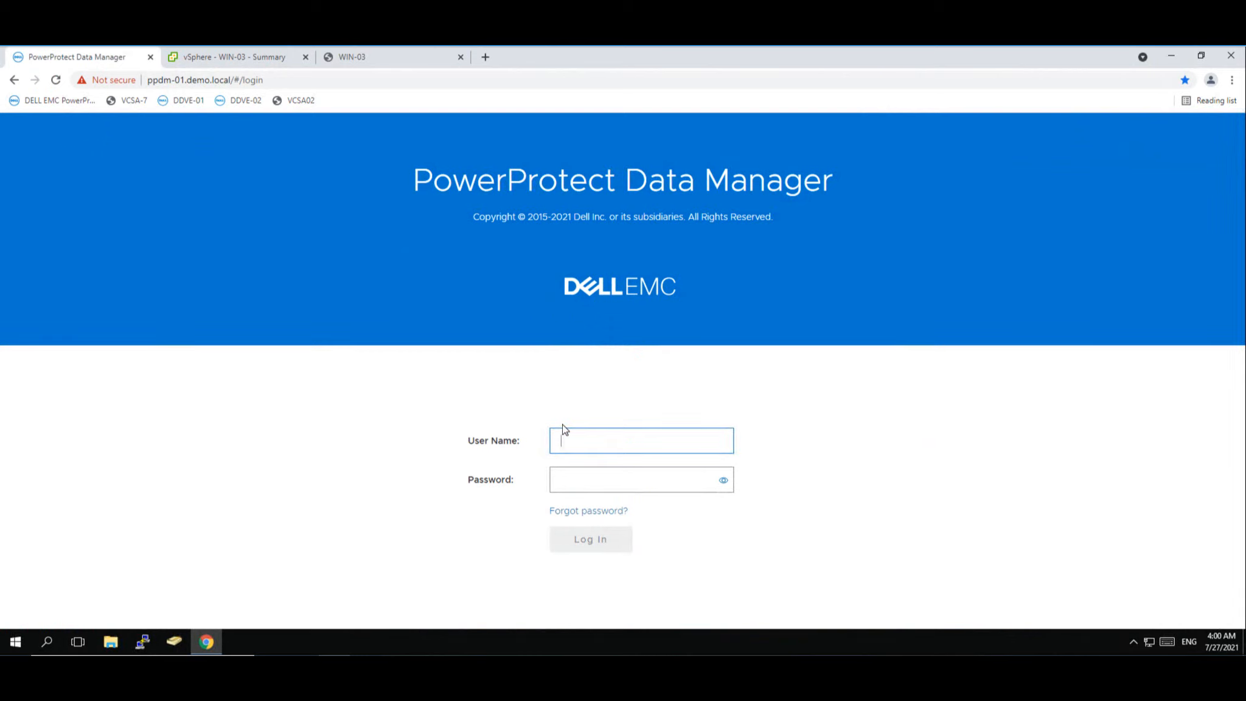
type("admin")
left_click(648, 481)
type("********")
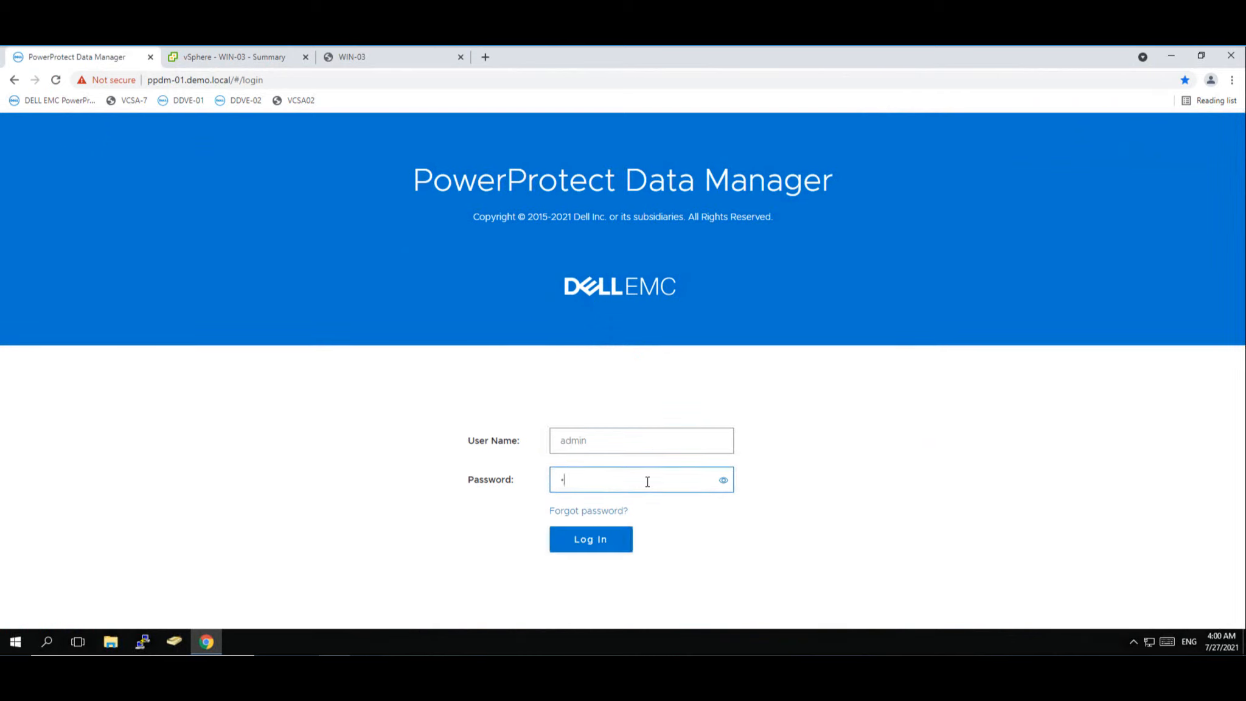
type("****")
left_click(593, 544)
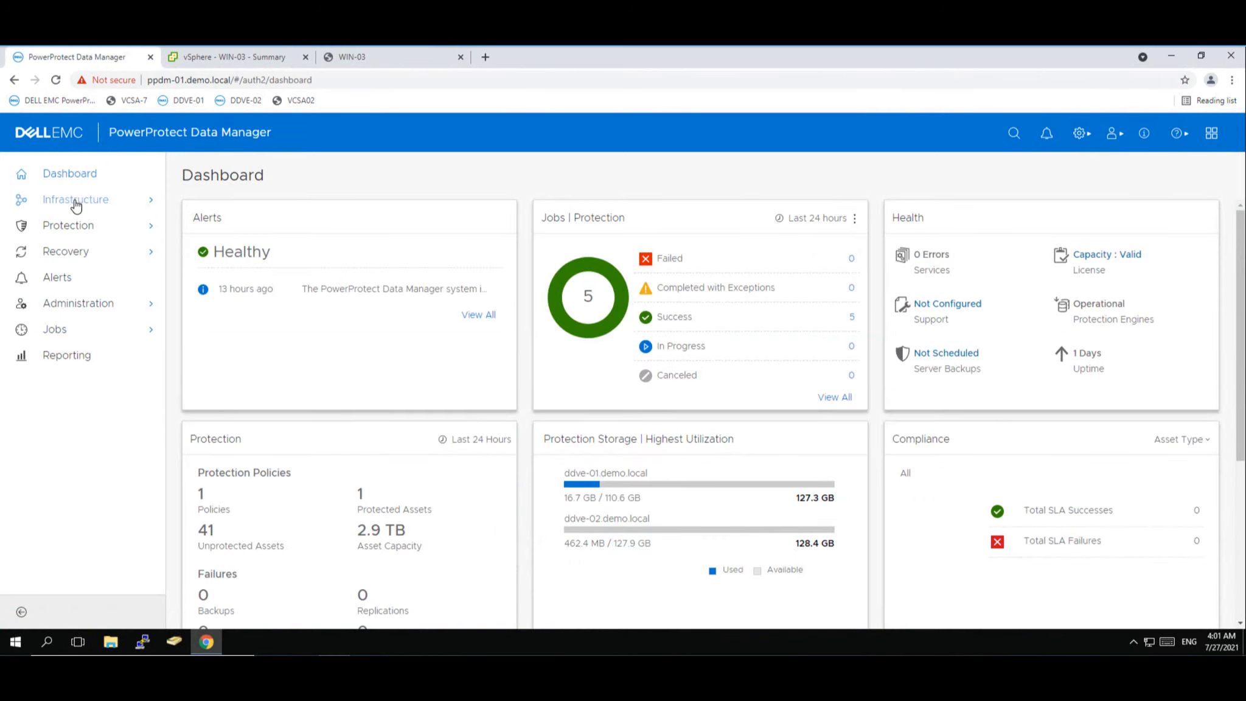
left_click(72, 256)
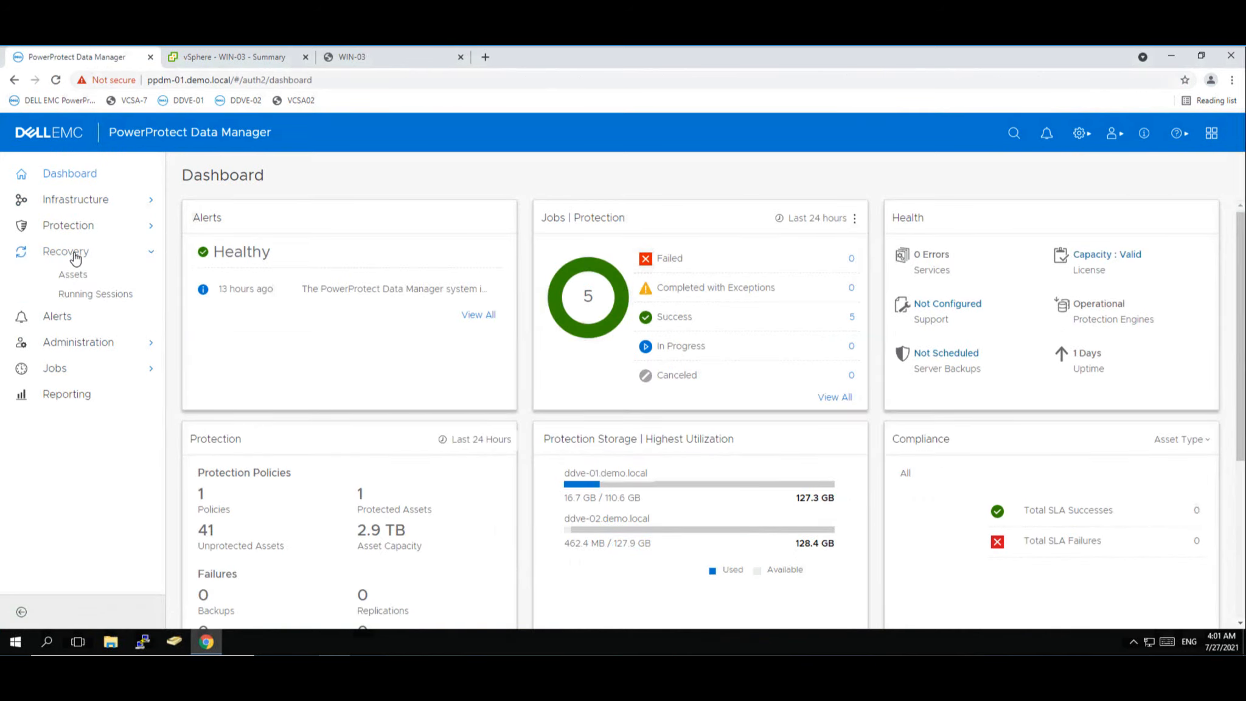
- Open File Search on WIN-03's Jul 27 backup copy stored on ddve-01.demo.local
left_click(81, 277)
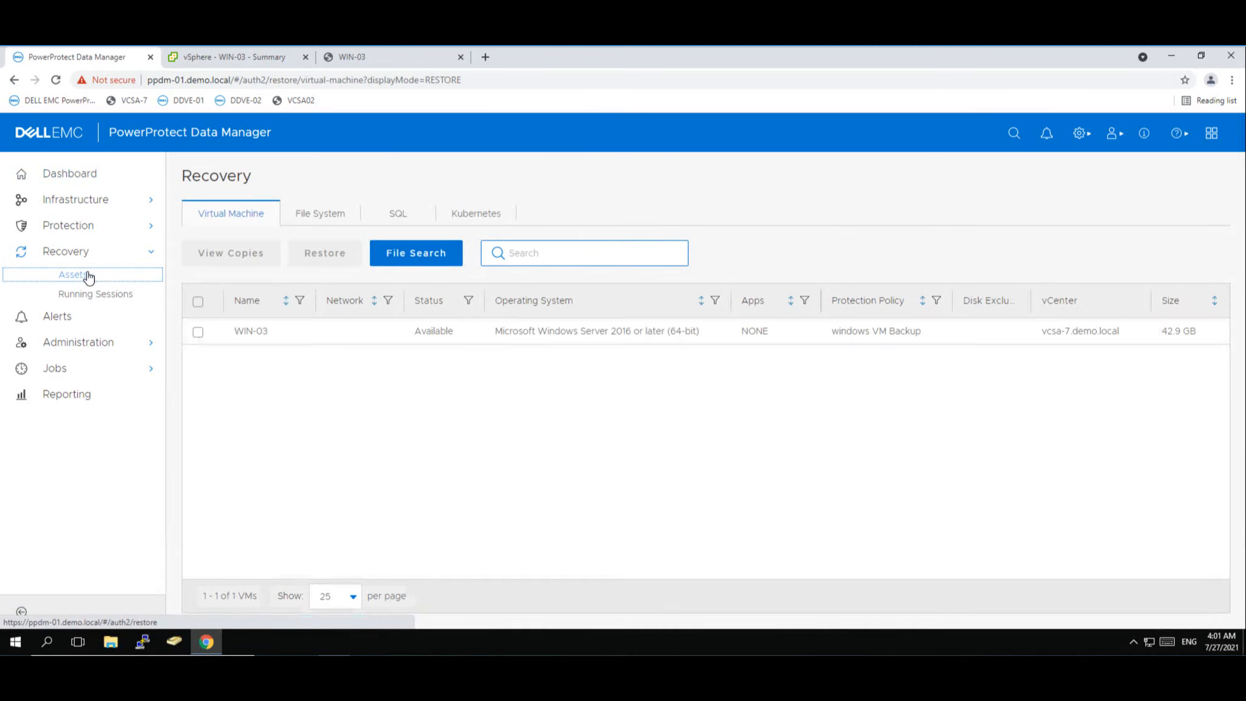
left_click(199, 333)
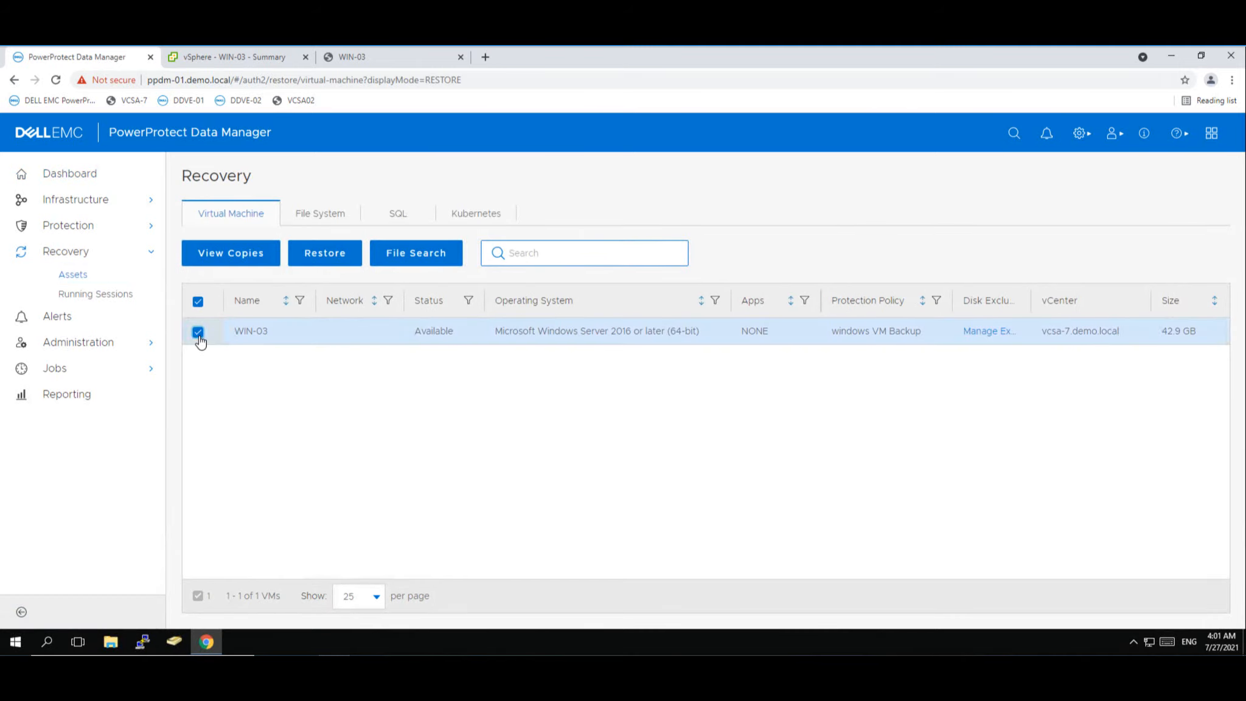
left_click(243, 256)
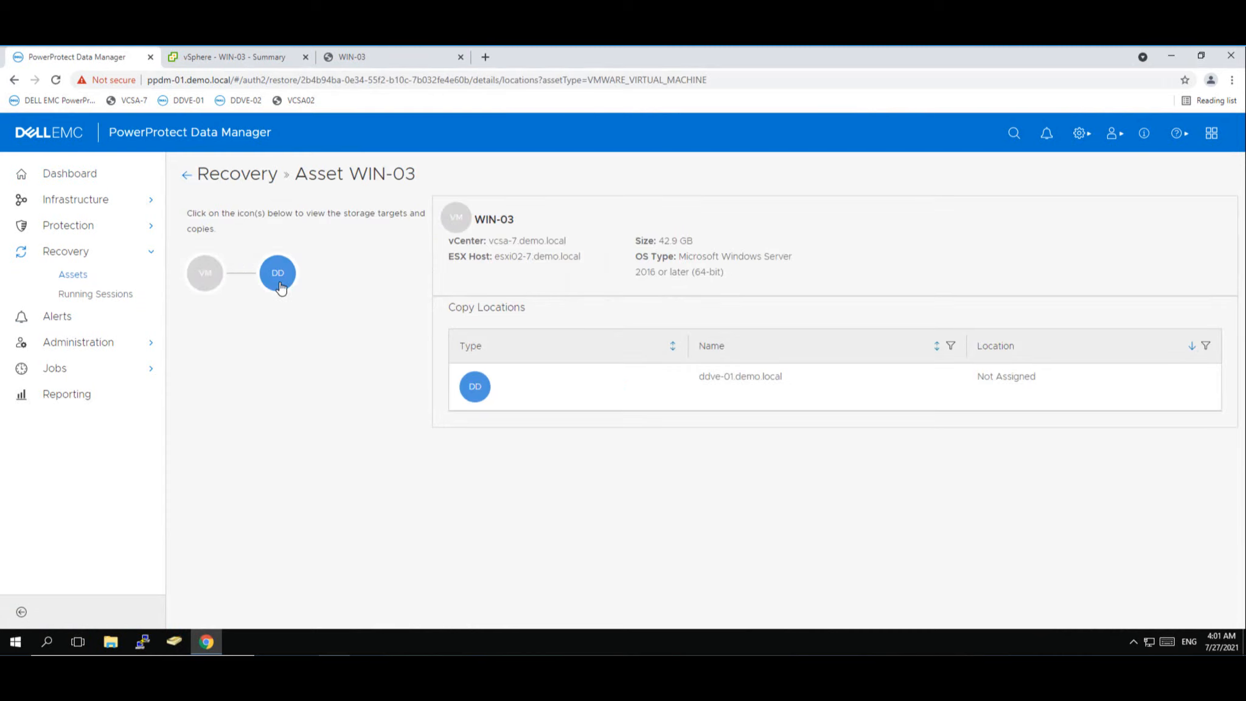
left_click(278, 283)
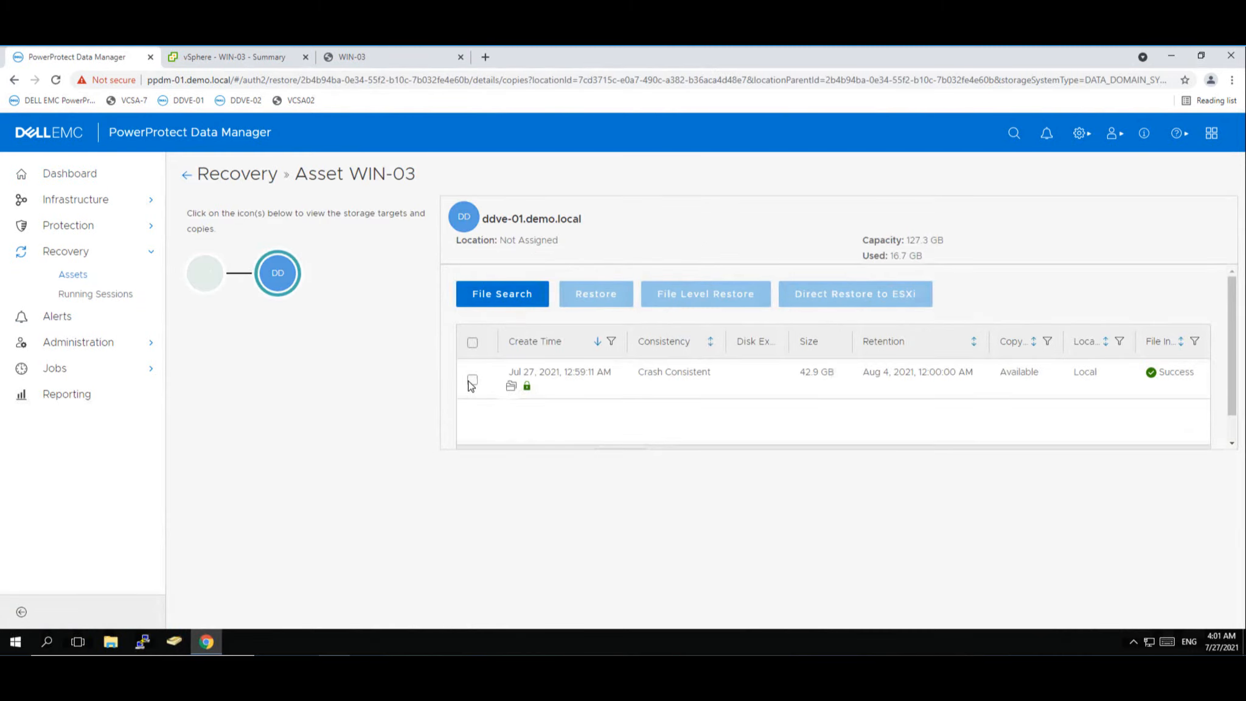
left_click(473, 382)
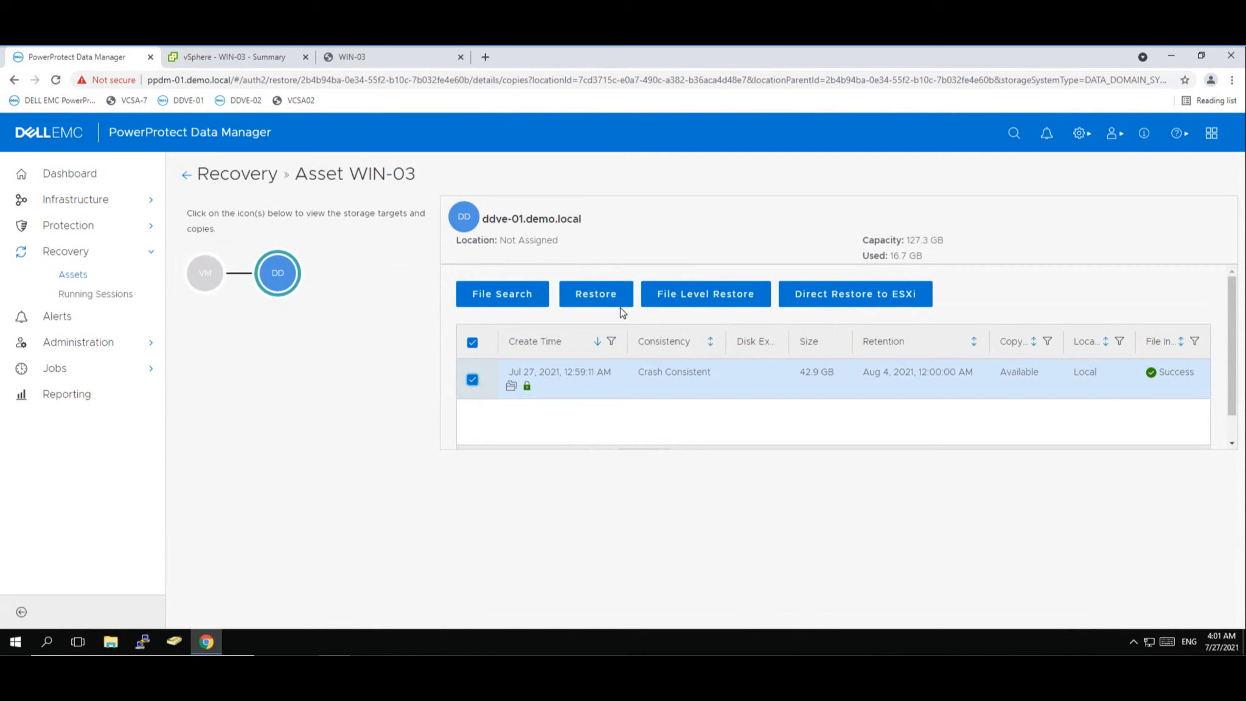
left_click(506, 303)
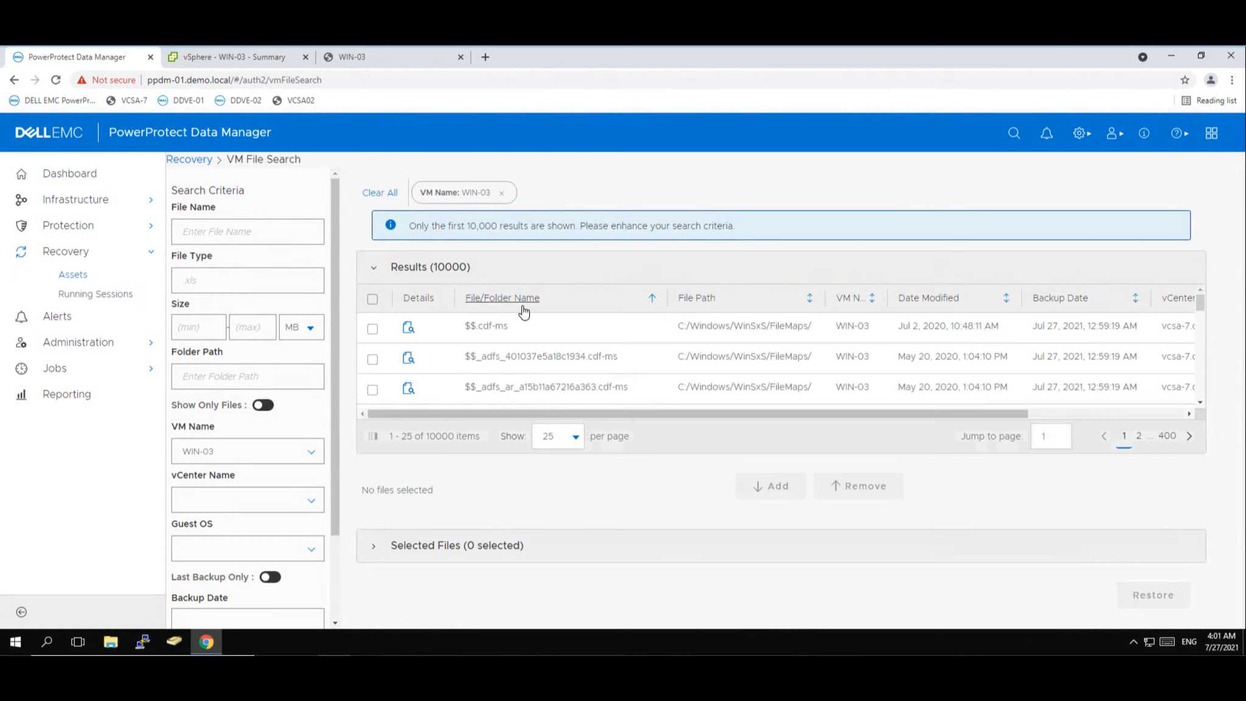
left_click(217, 234)
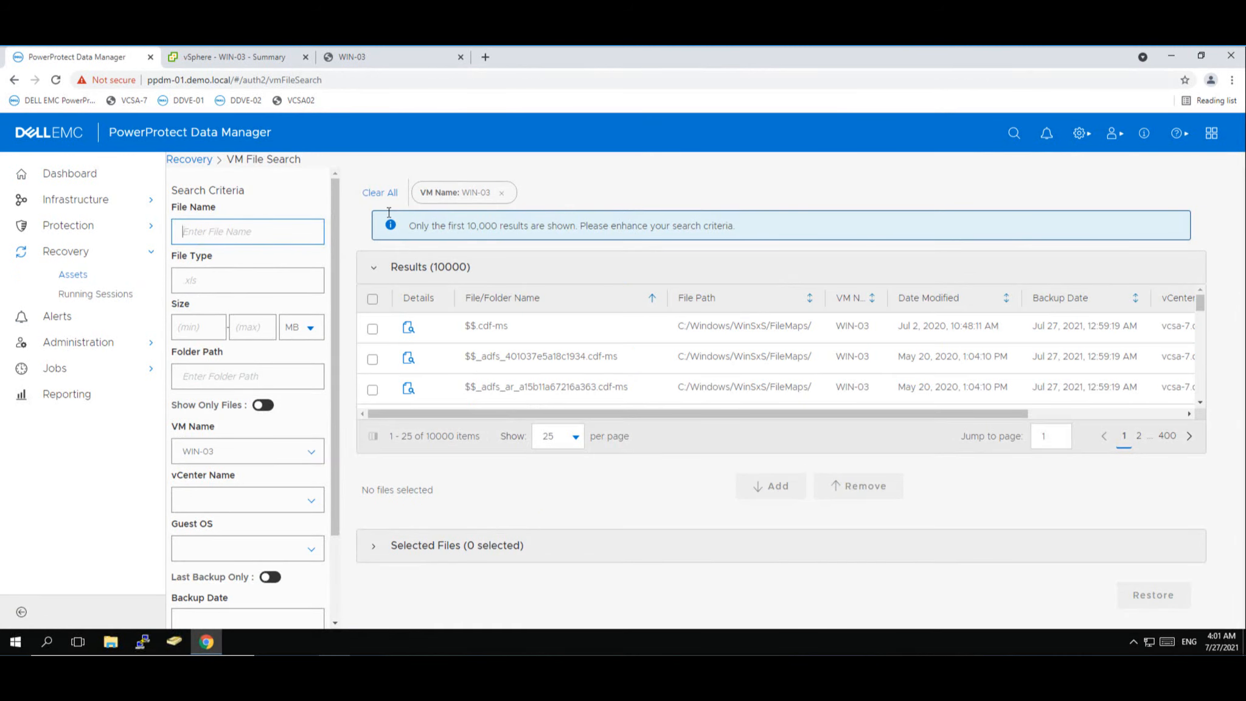
- Clear the WIN-03 filter, search for 'covid' and add the Covid-19 folder to the restore list
left_click(502, 193)
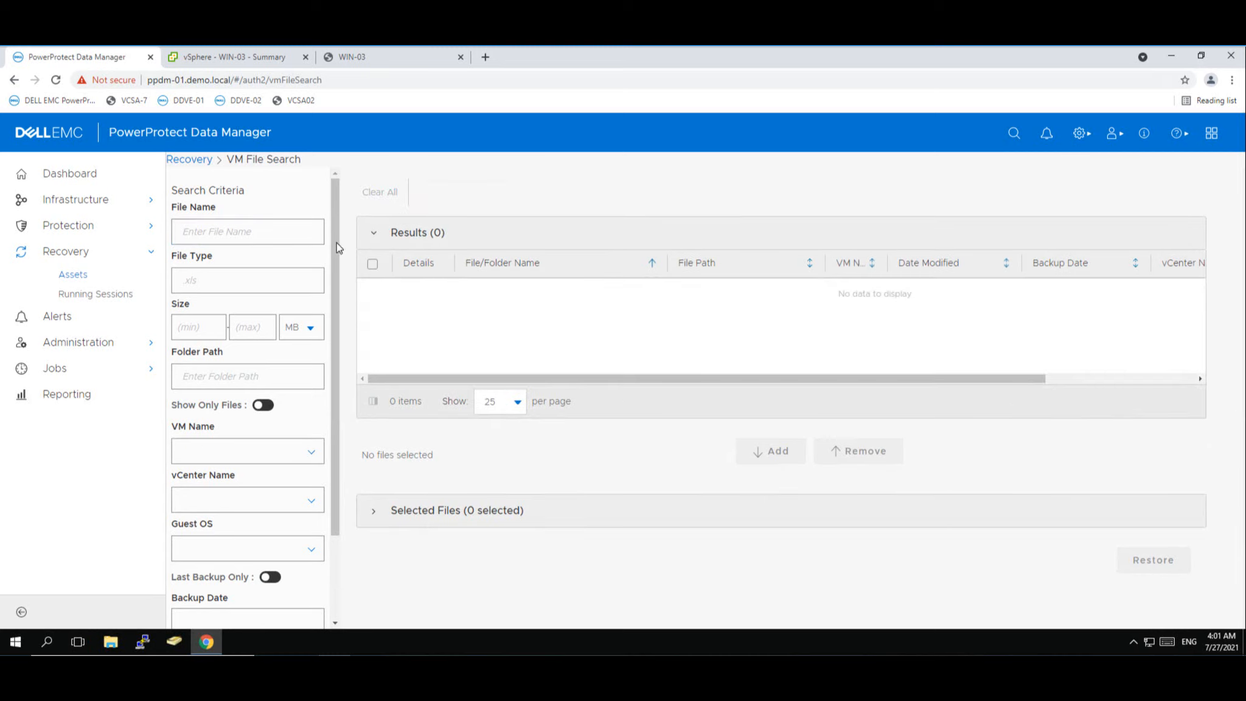
left_click(244, 233)
type("cov")
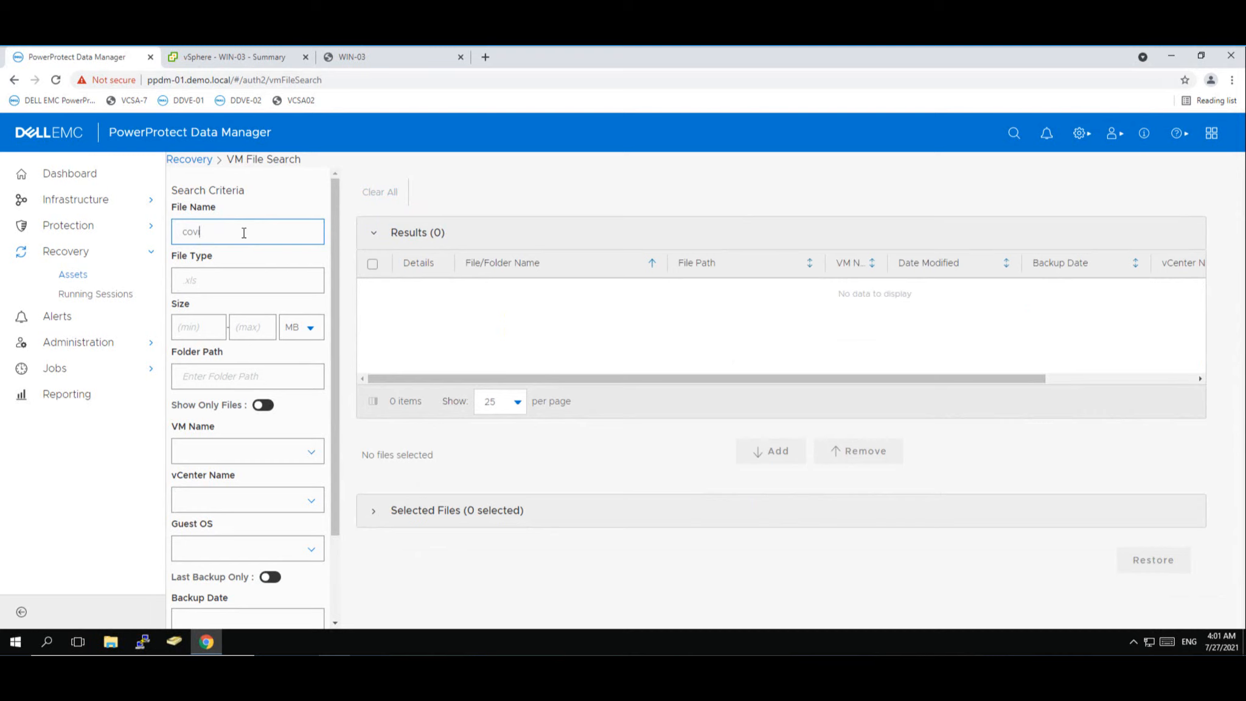
type("id")
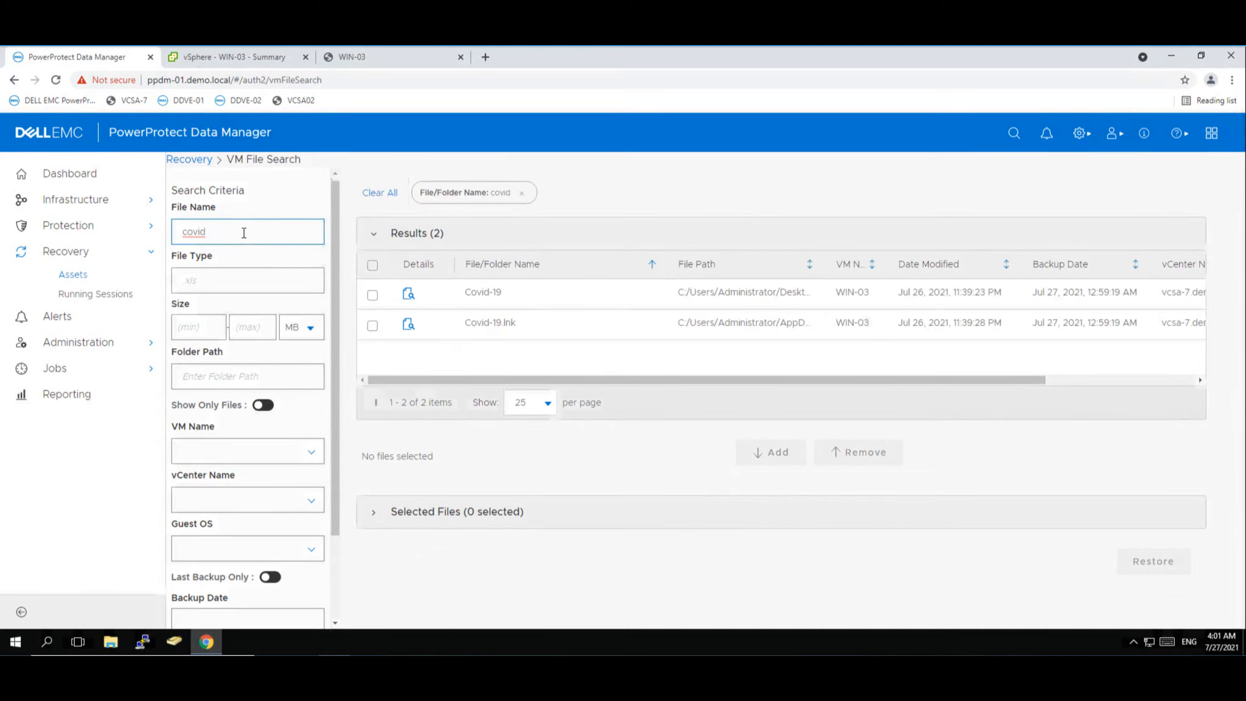
left_click(373, 295)
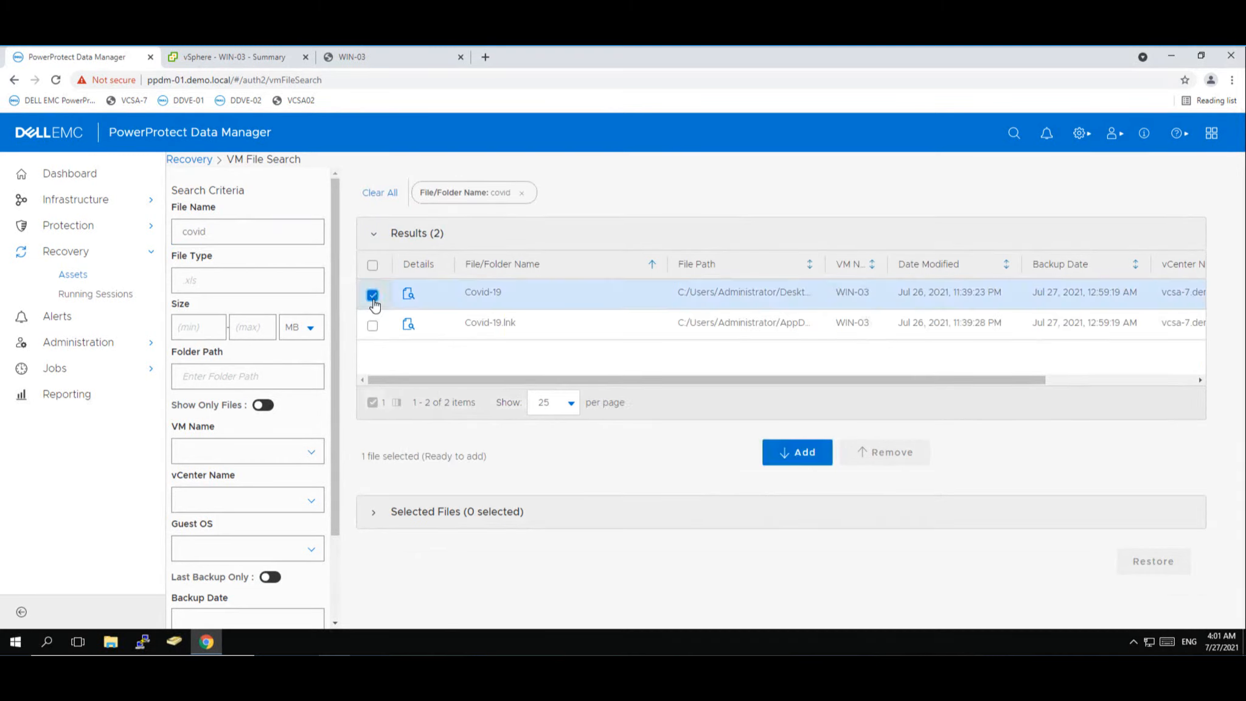
left_click(801, 462)
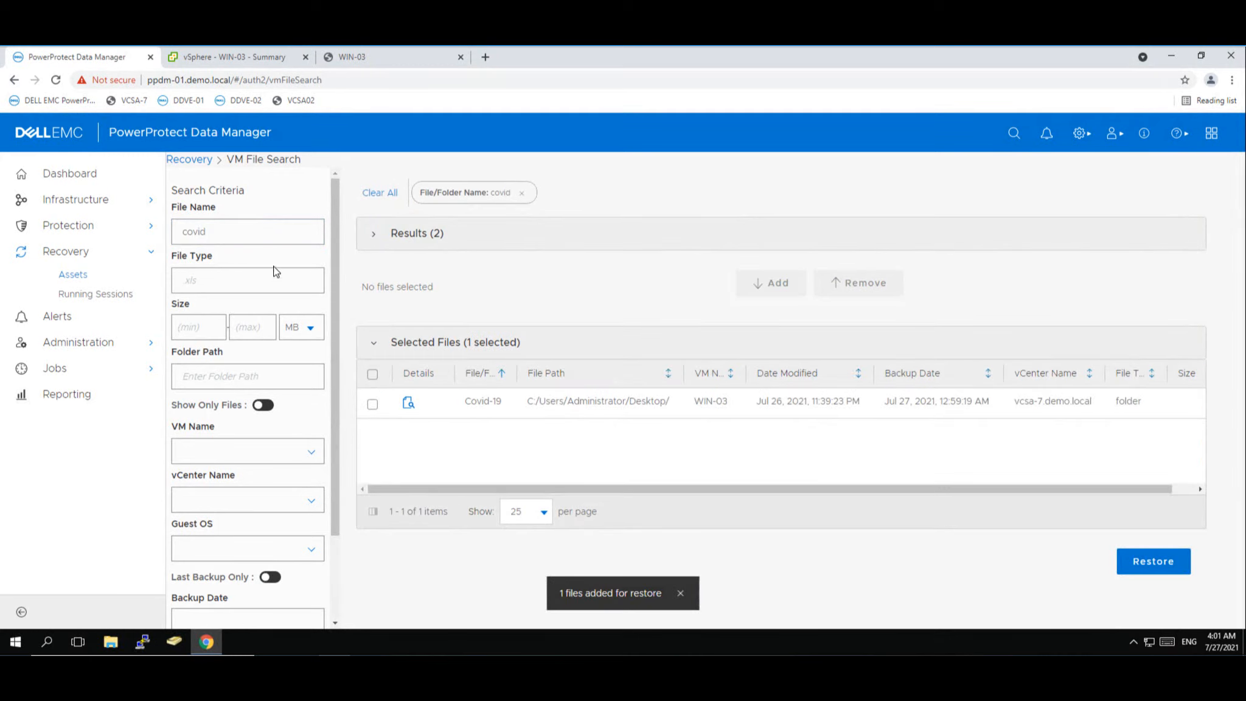
- Search 'pfizer', add the Pfizer folder, then select both queued folders and start the restore
left_click(247, 241)
double_click(246, 243)
key("BackSpace")
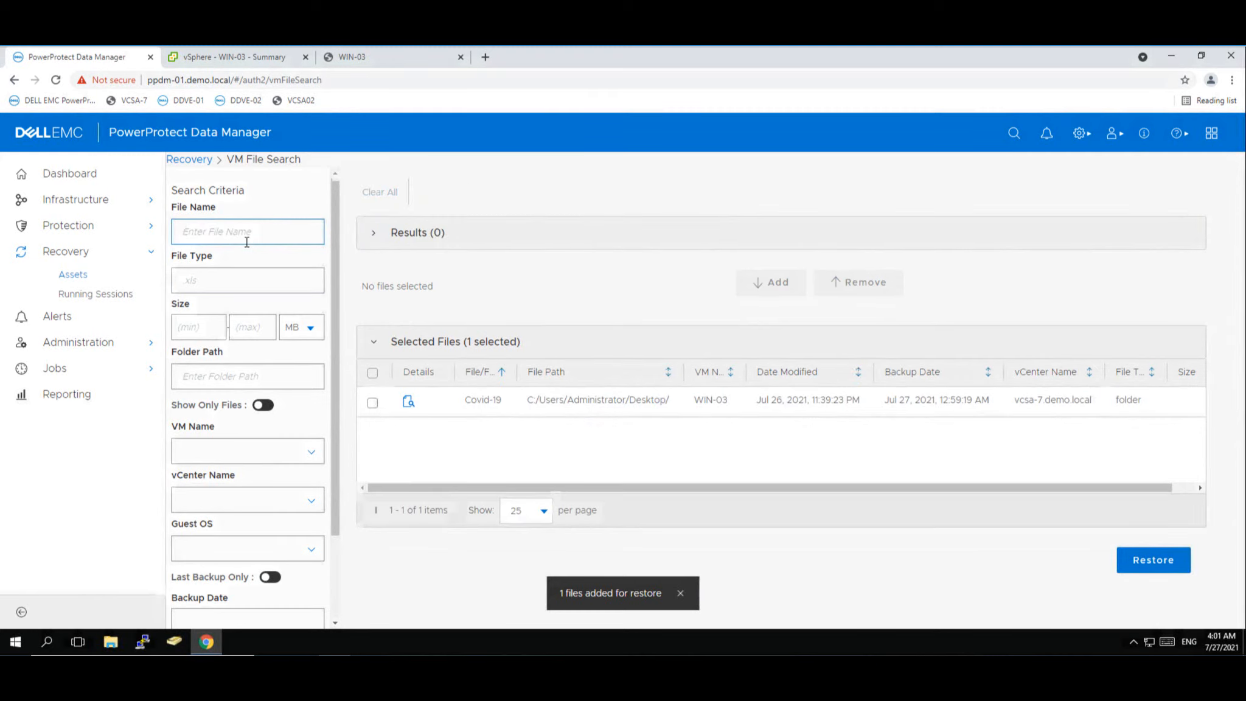
type("pfizer")
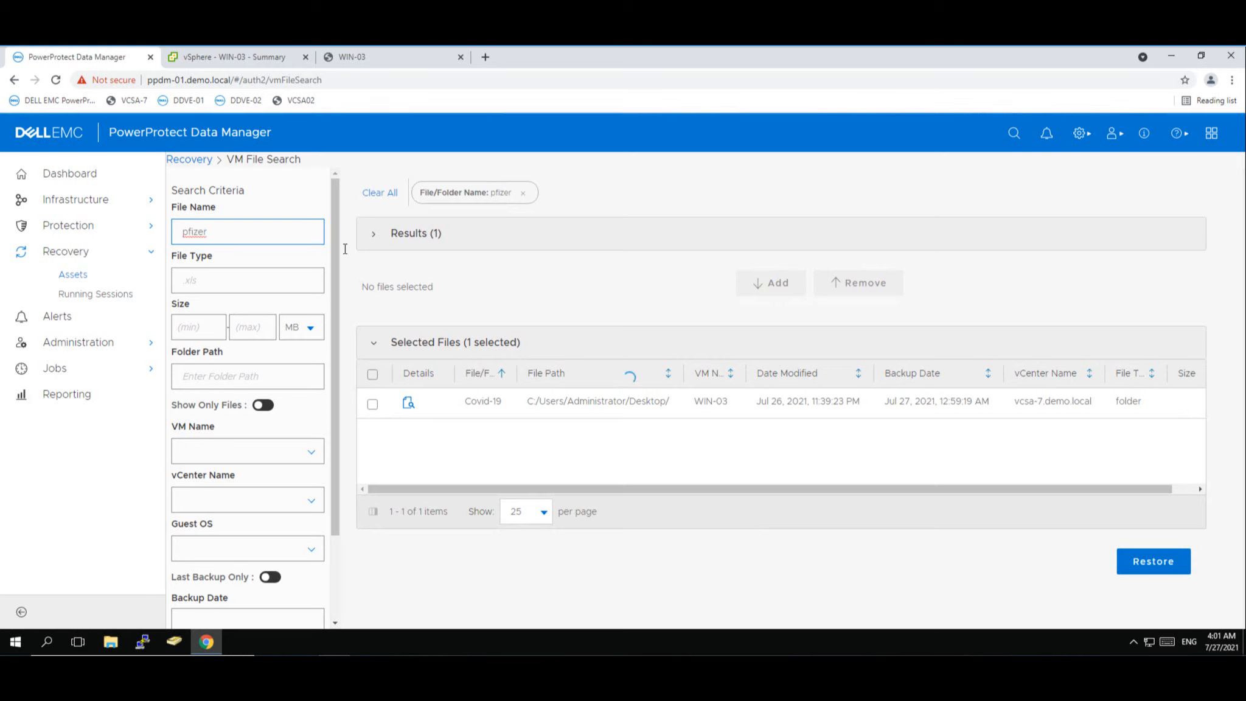
left_click(419, 238)
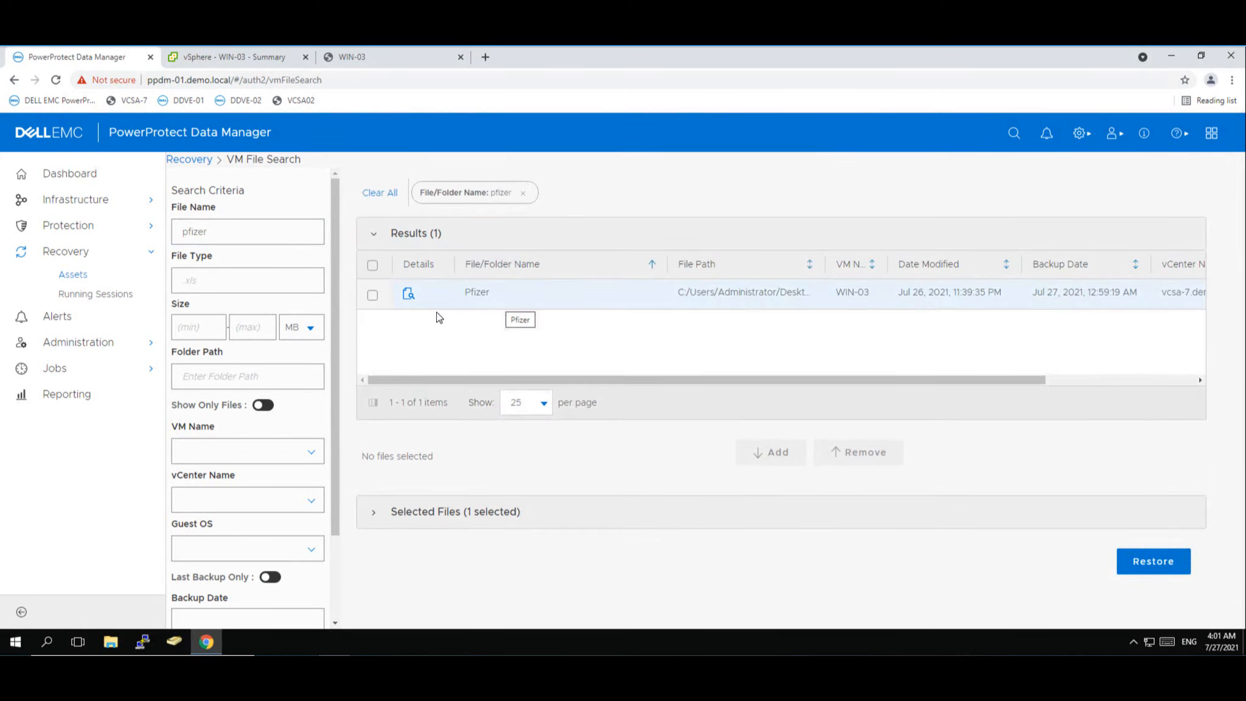
left_click(373, 295)
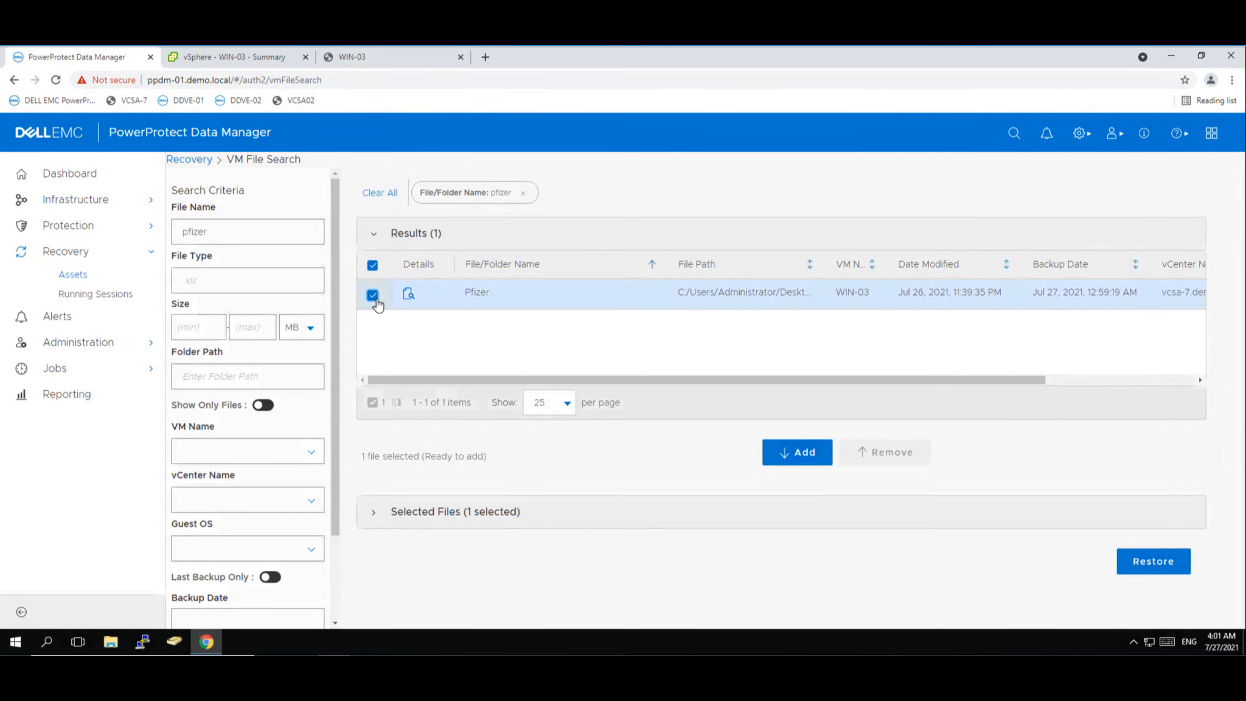
left_click(805, 462)
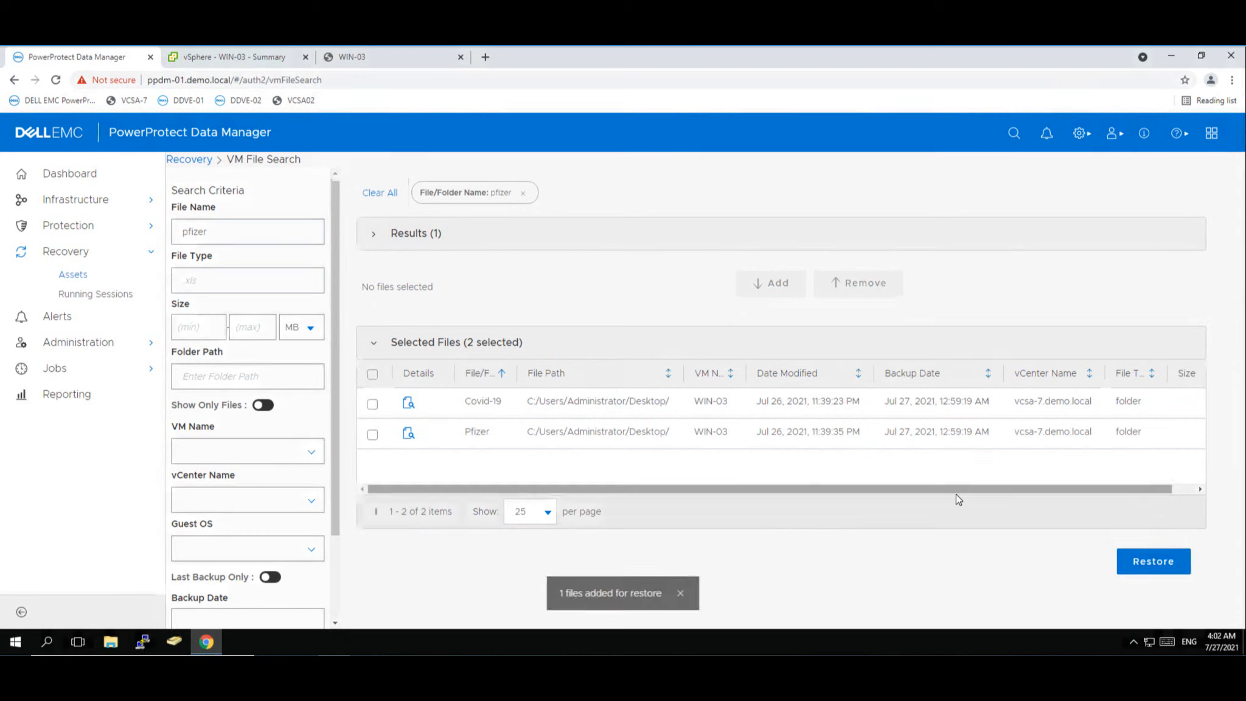
left_click(373, 404)
left_click(374, 434)
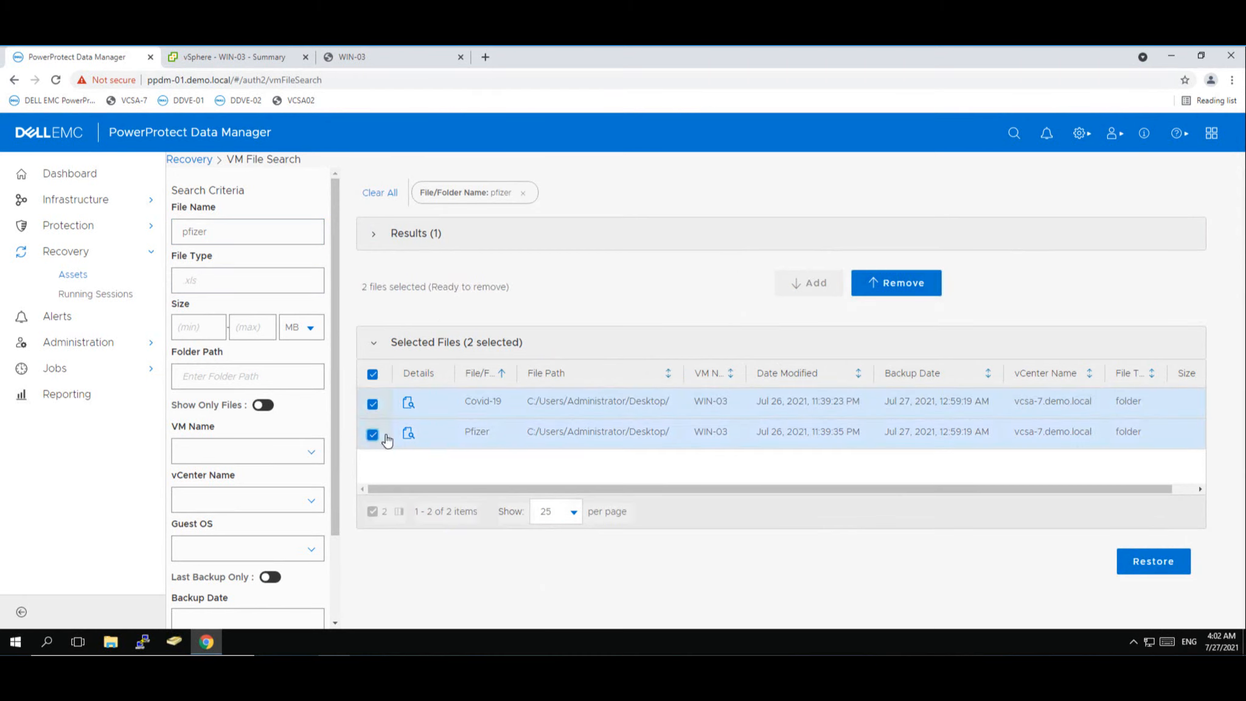
left_click(1160, 572)
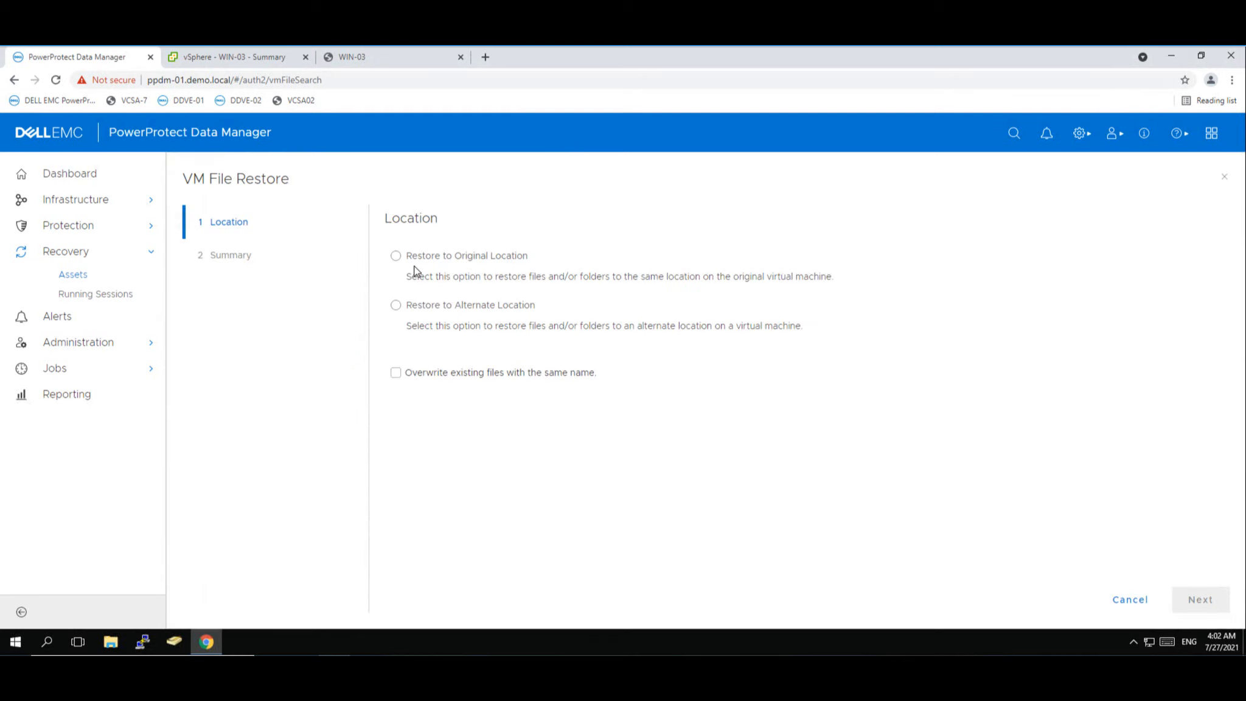
- Restore the Covid-19 and Pfizer folders to their original WIN-03 location without overwriting, using verified administrator credentials
left_click(395, 259)
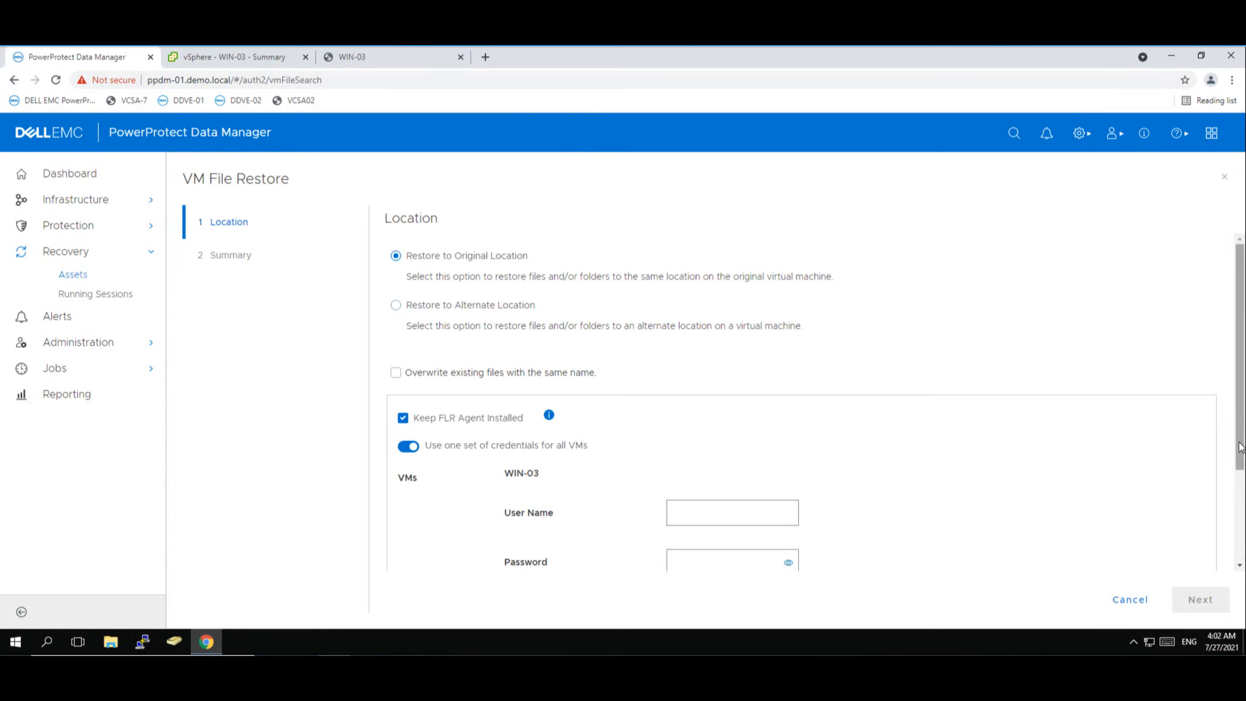
left_click_drag(1240, 447, 1178, 499)
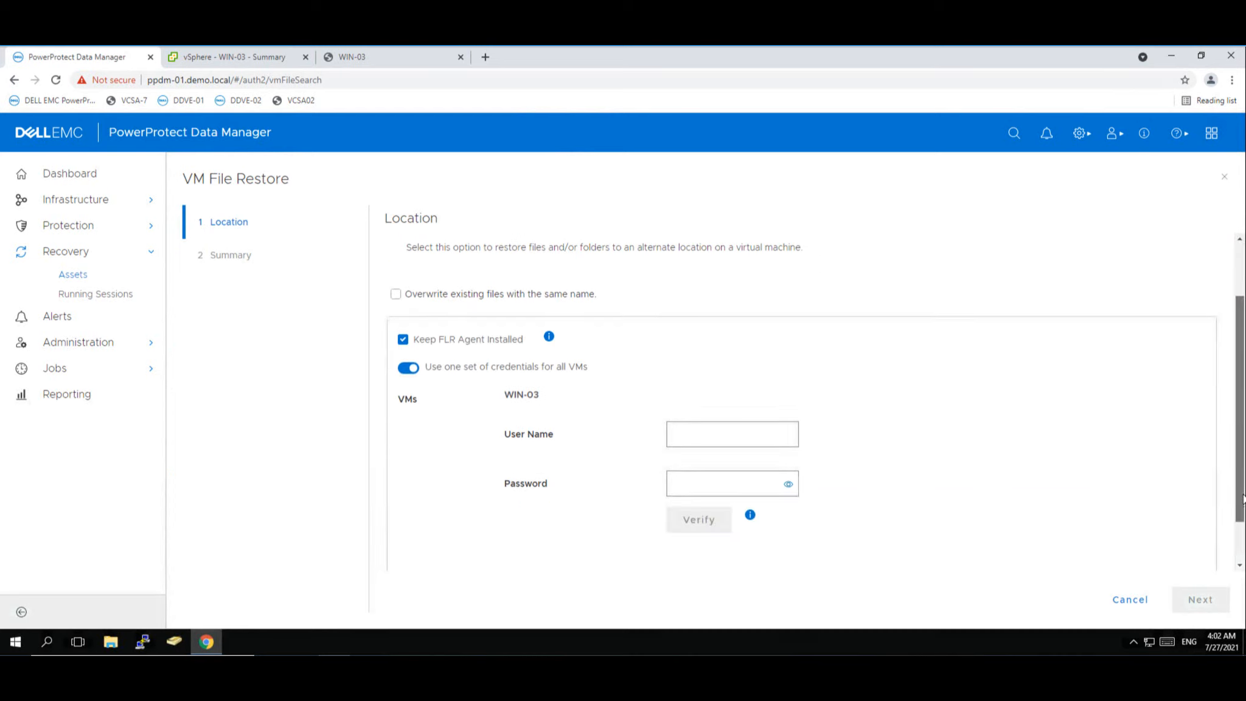
left_click(744, 434)
type("a")
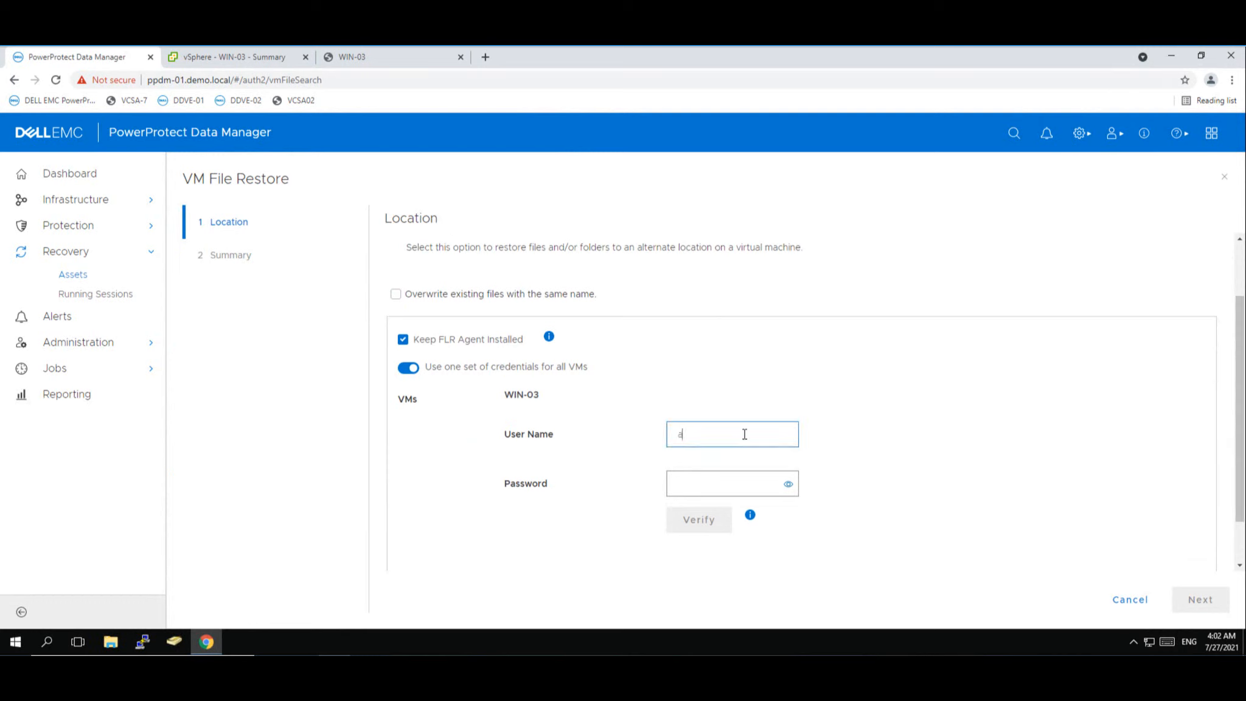
type("dministrator@demo.local")
left_click(731, 483)
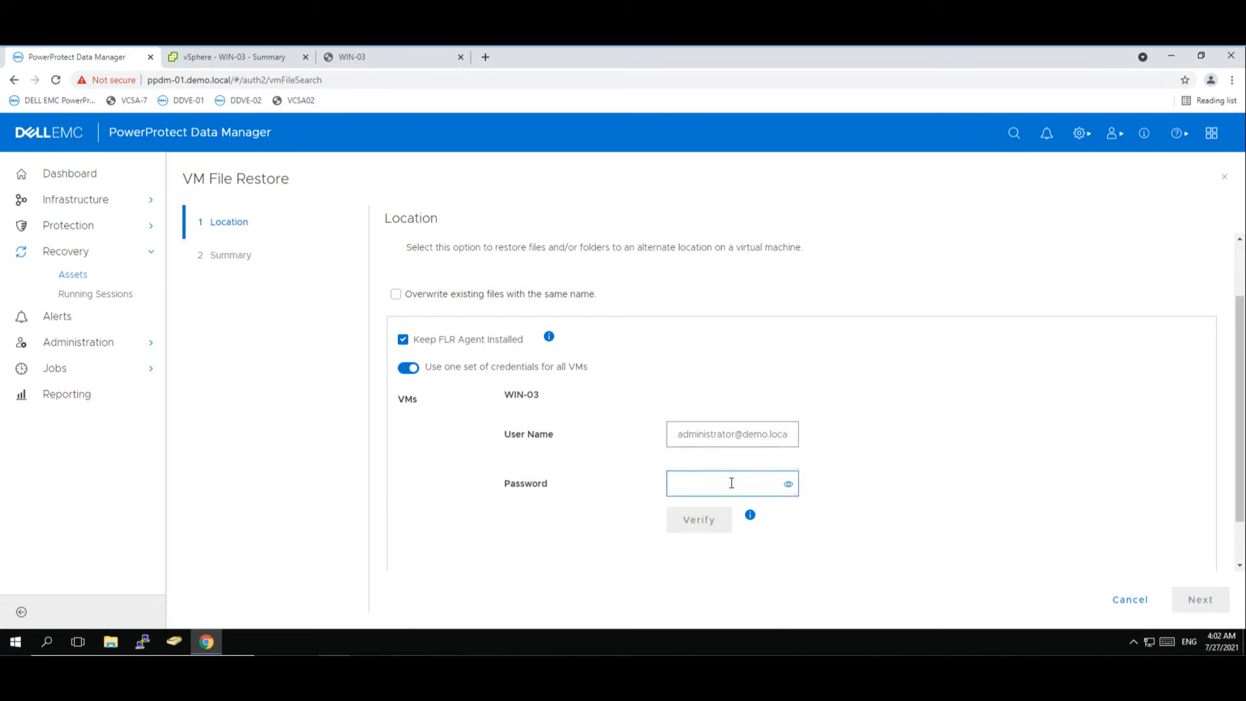
type("*******")
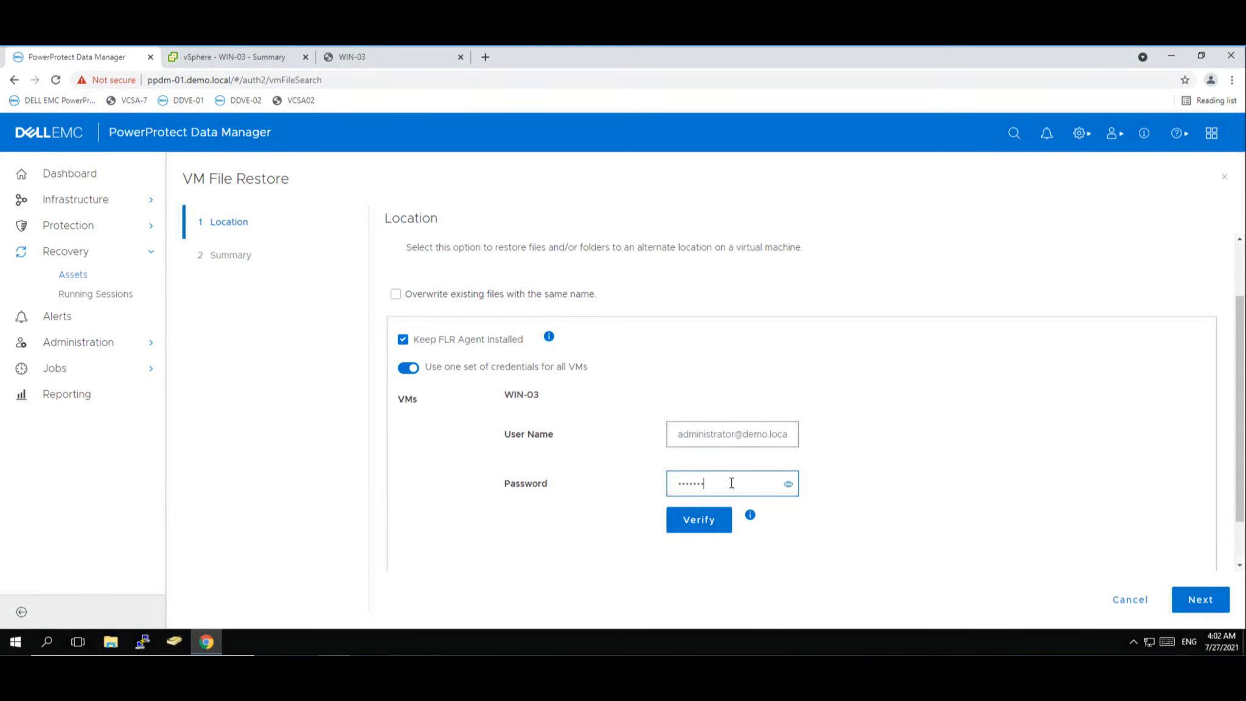
type("****")
left_click(710, 519)
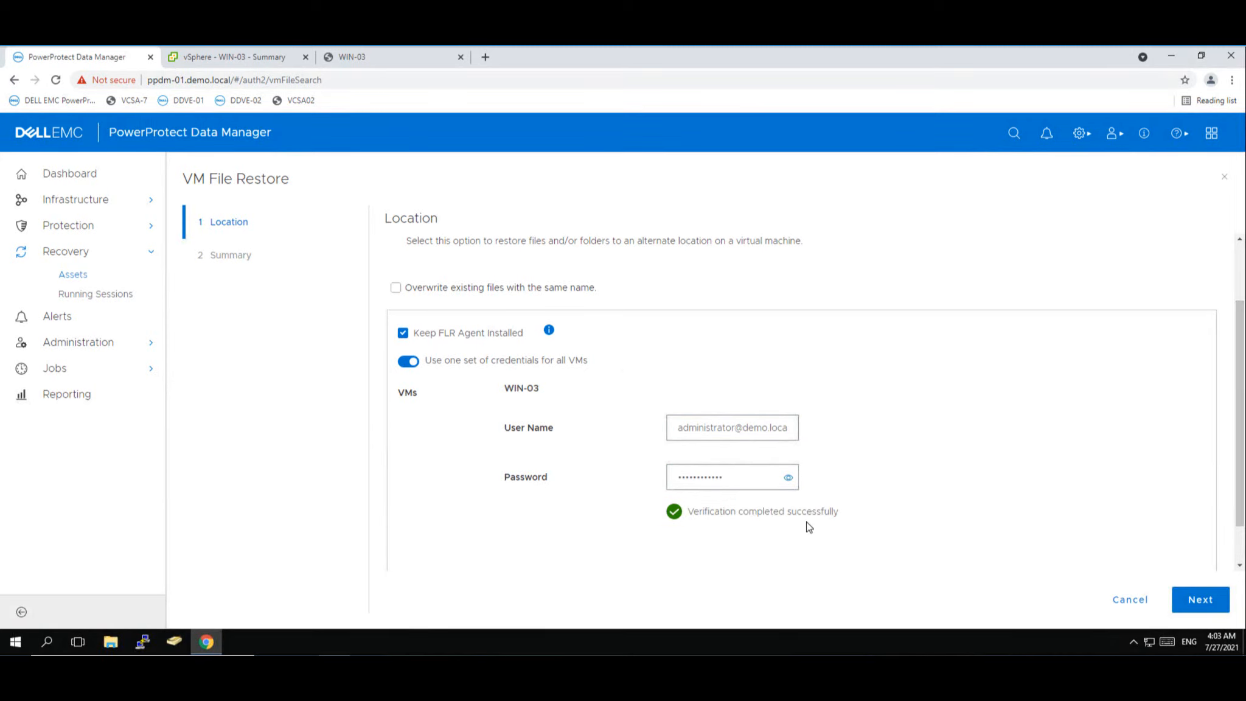
left_click(1208, 607)
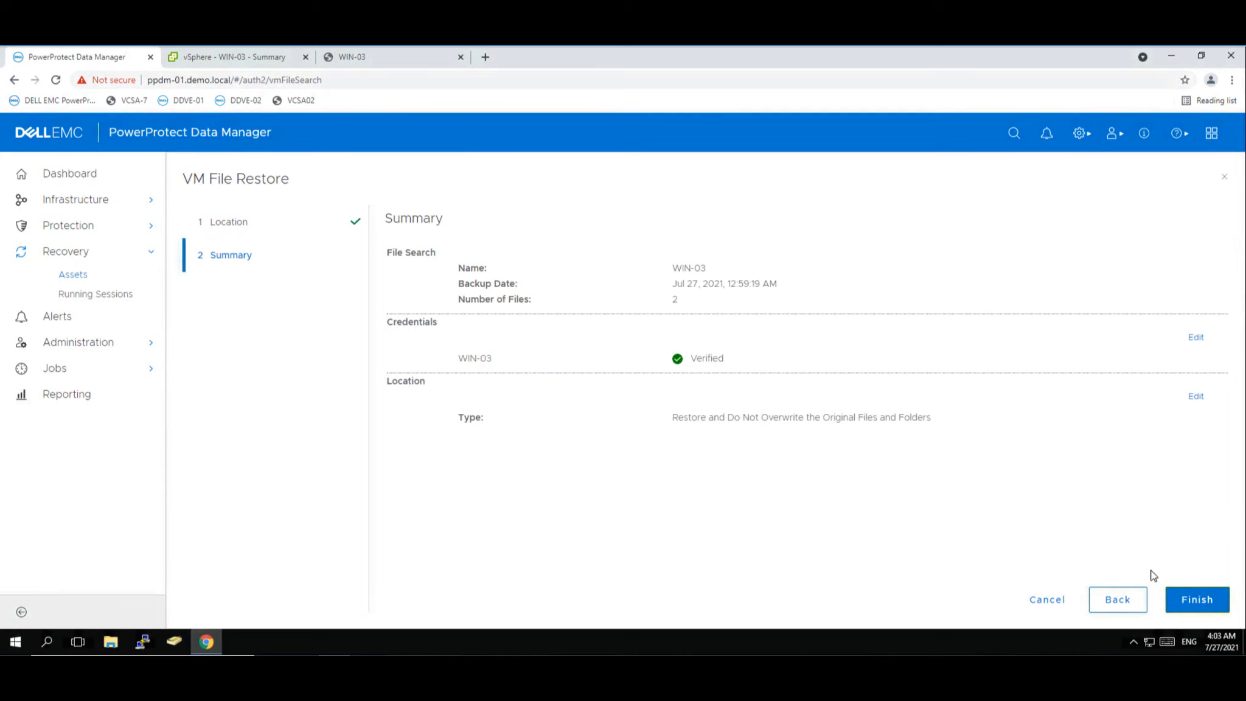
left_click(1208, 603)
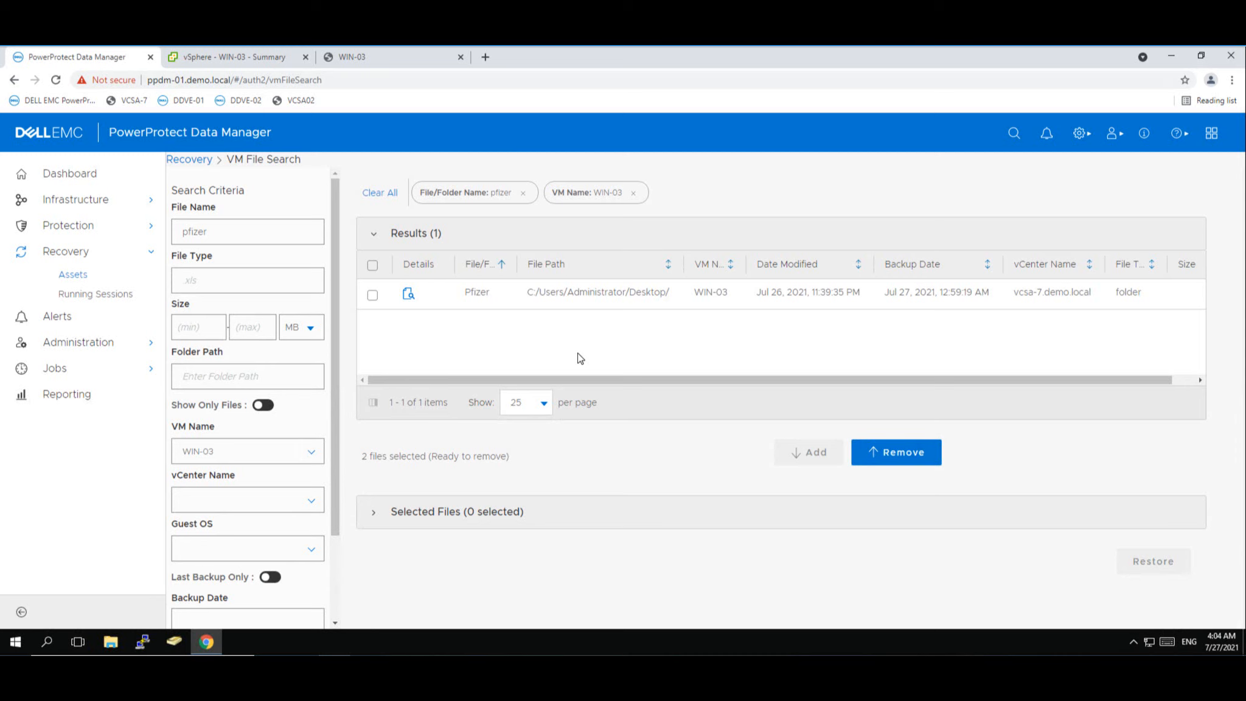
- Confirm in Protection Jobs that the File Level Restore job succeeded, then view WIN-03 in vSphere Client
left_click(54, 373)
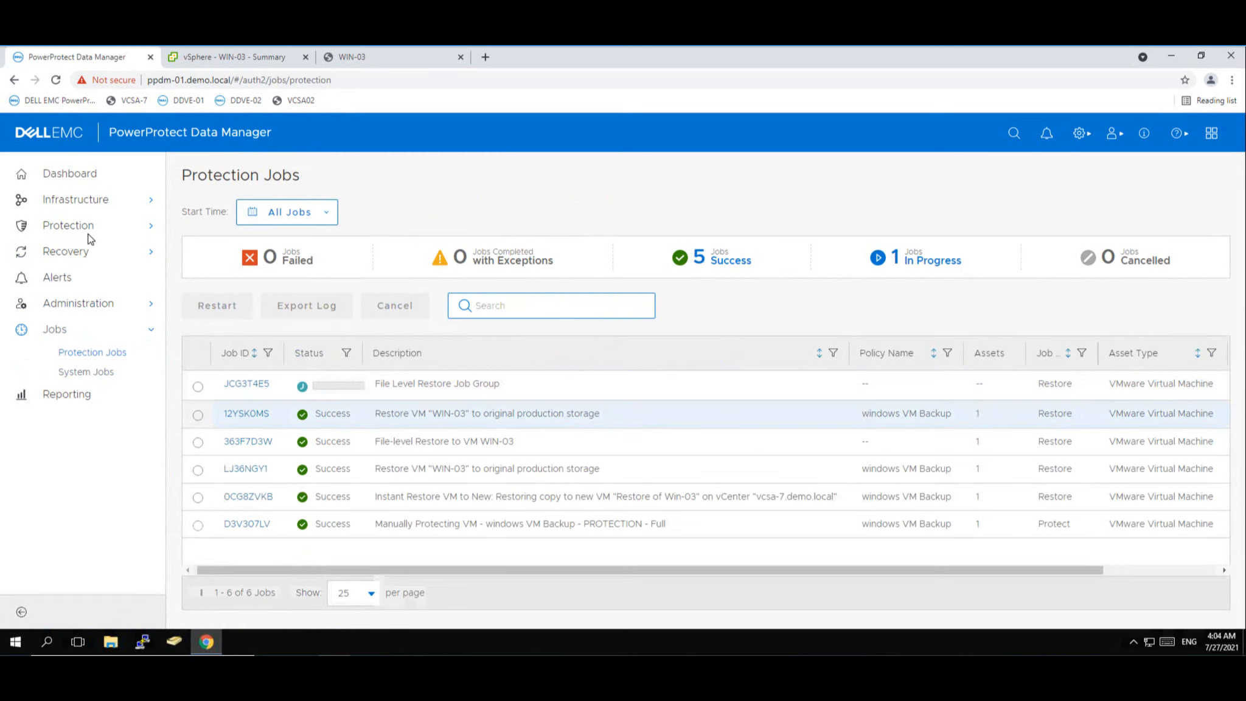
left_click(109, 354)
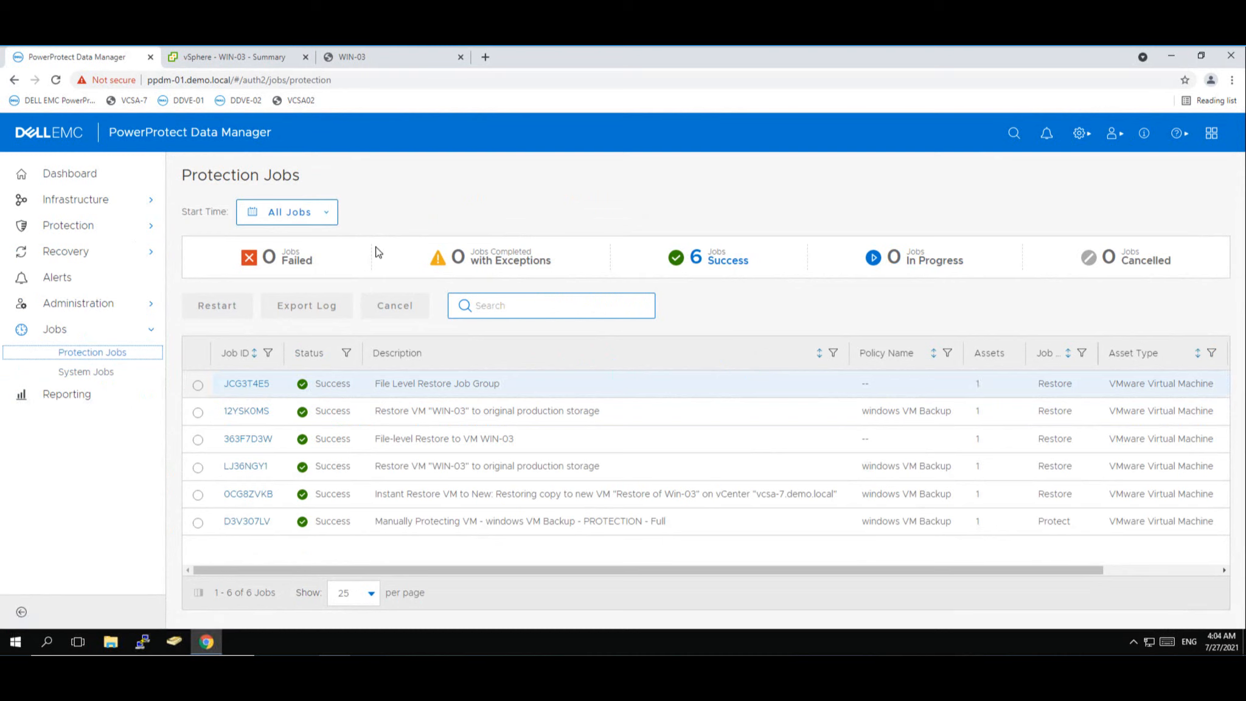
left_click(373, 61)
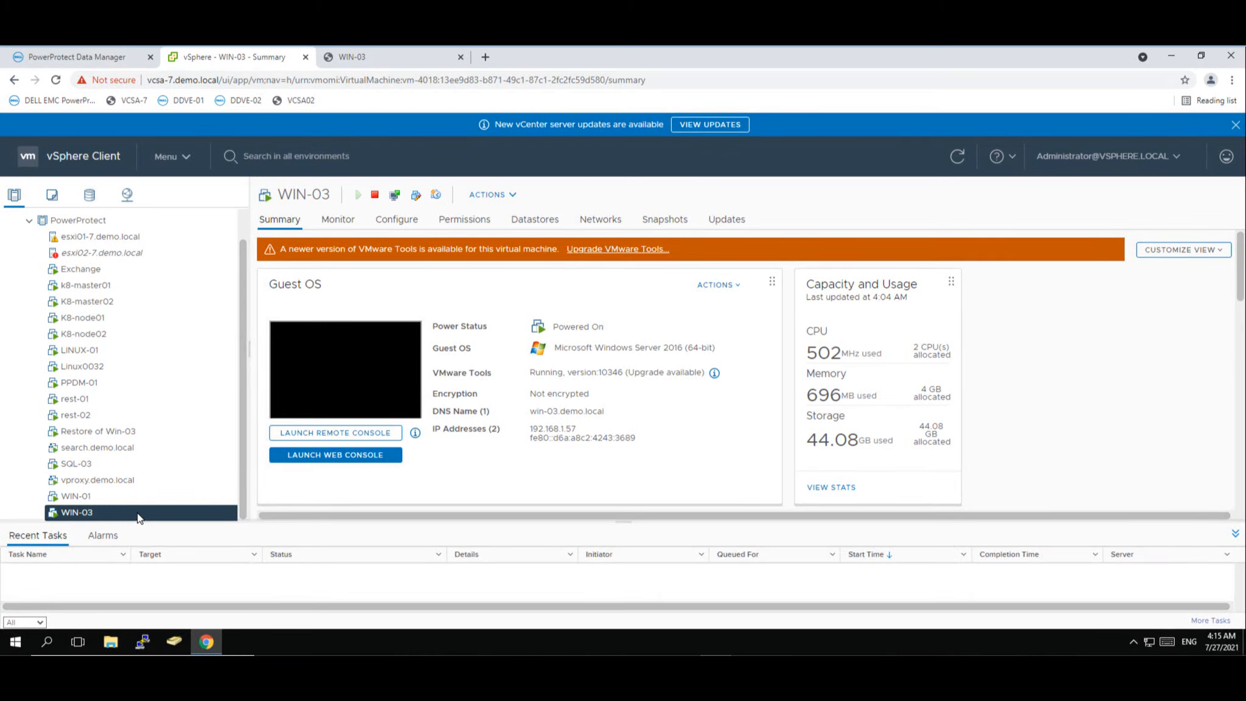
- Return to the PowerProtect Dashboard, now showing 6 successful jobs and a healthy system
left_click(104, 56)
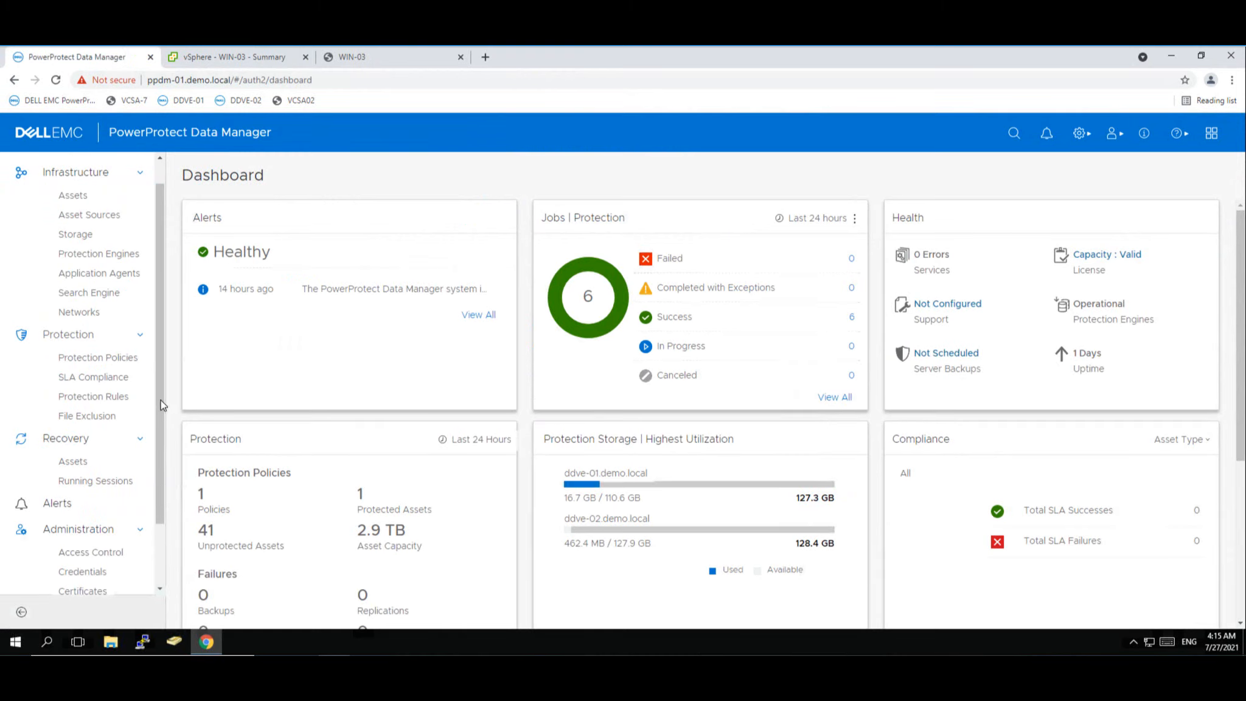
left_click_drag(160, 407, 159, 411)
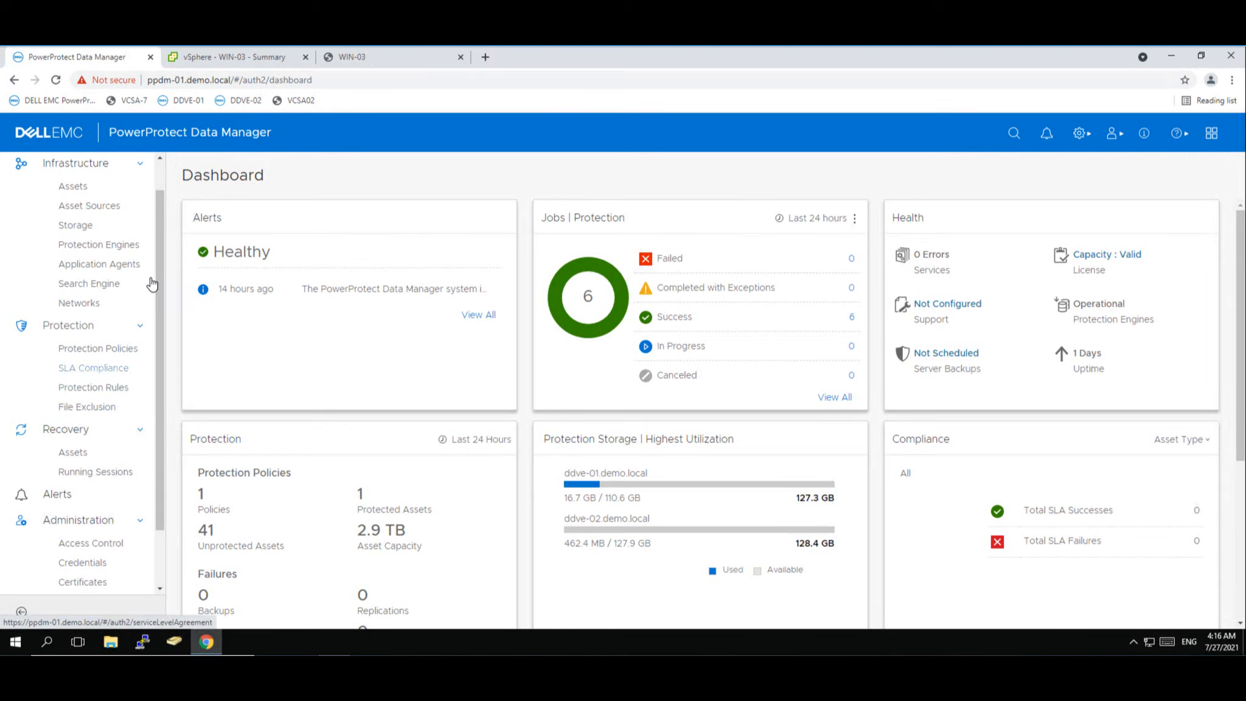
- Create a protection rule named 'auto discovery' for the windows VM Backup policy, up to Add Conditions
left_click(105, 394)
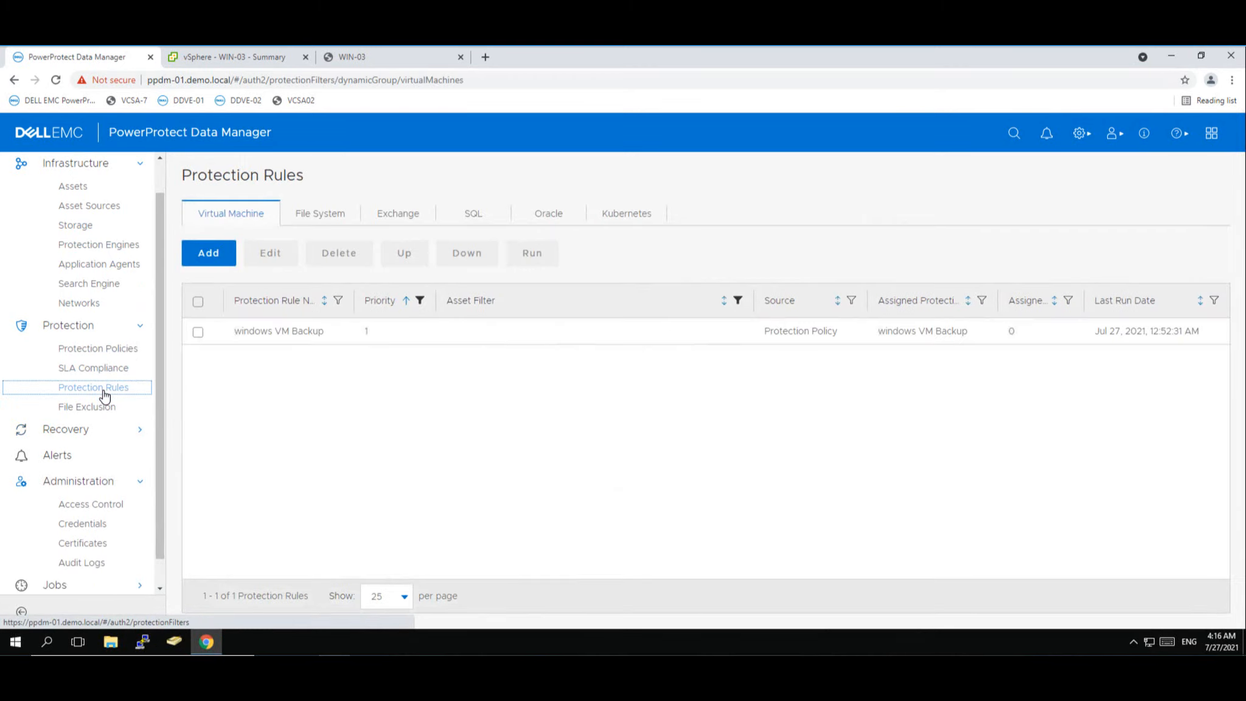
left_click(208, 260)
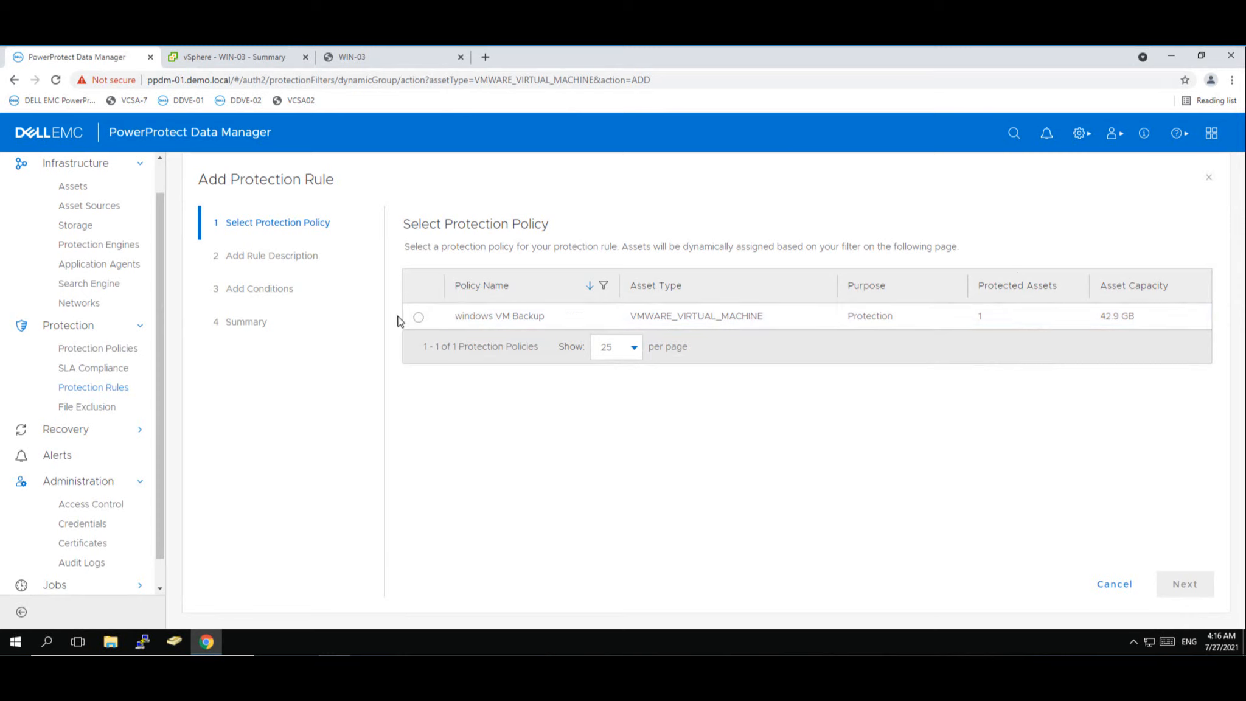
left_click(419, 317)
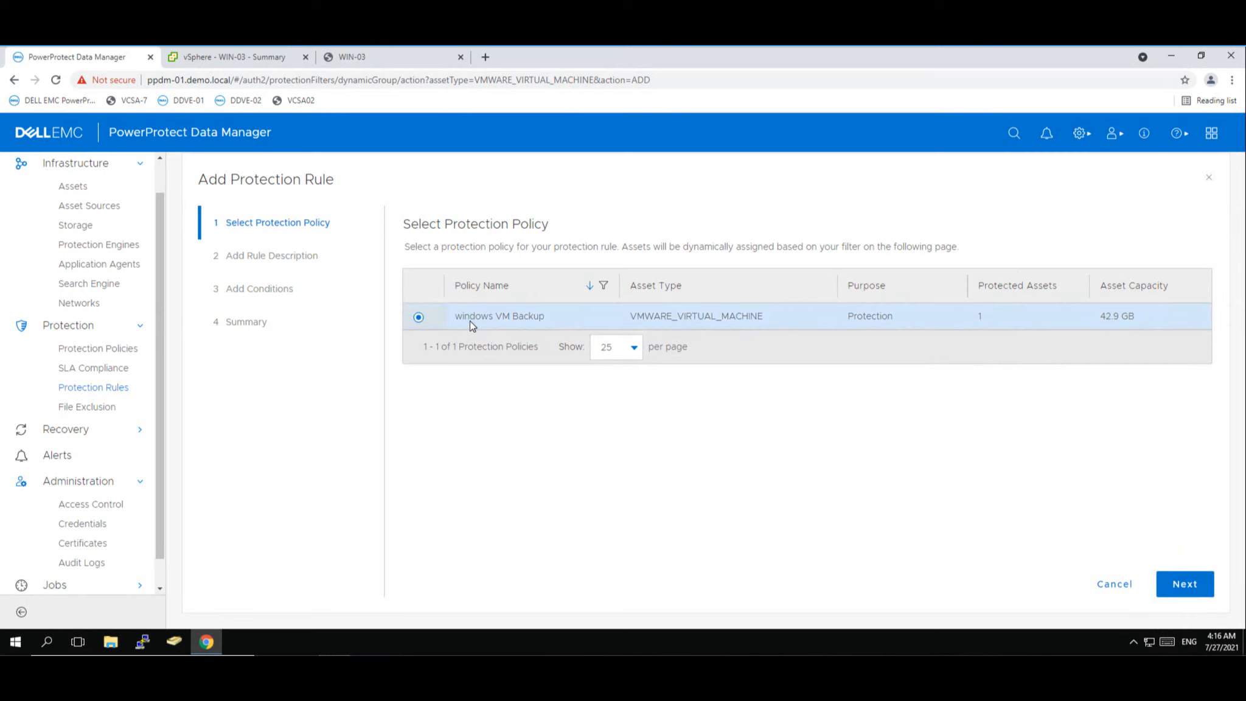
left_click(1180, 585)
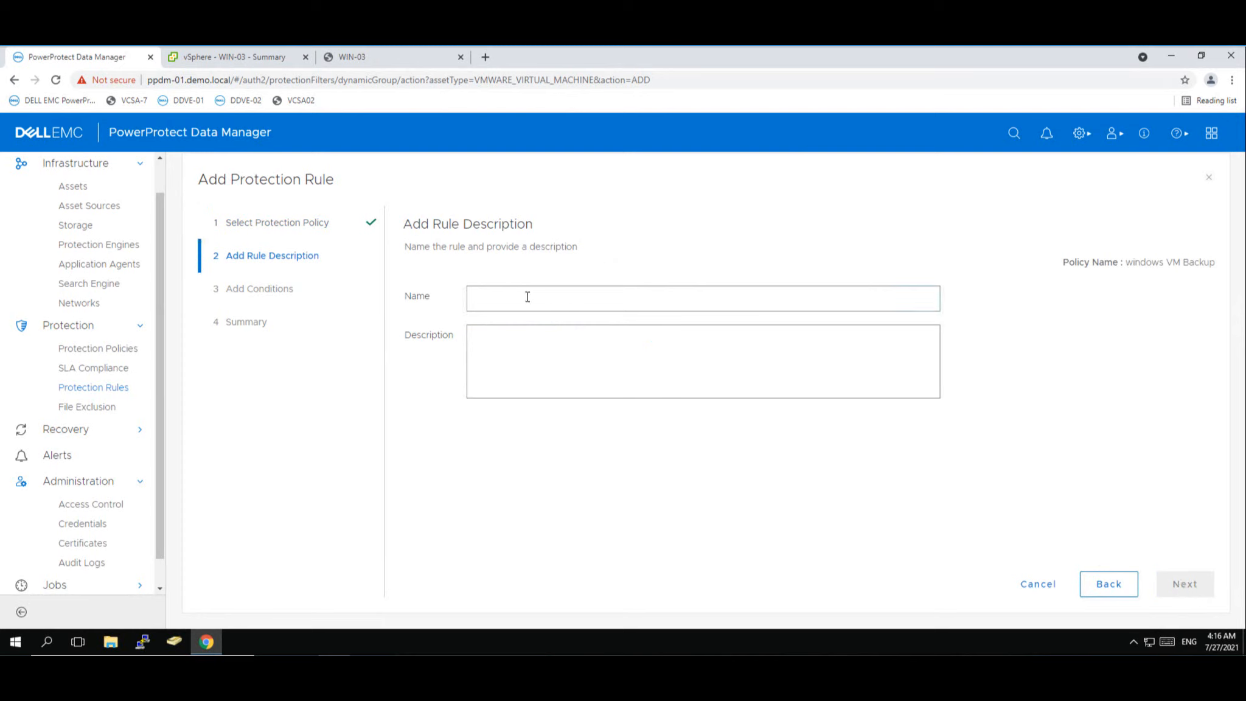
left_click(528, 297)
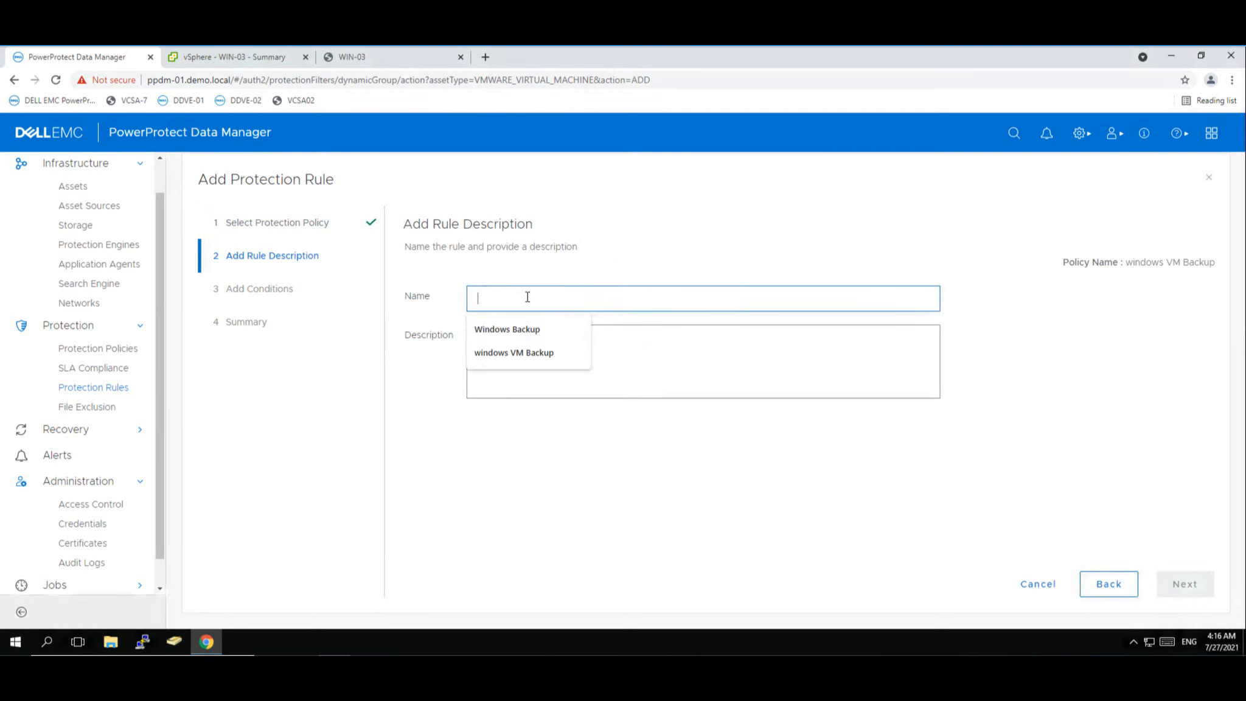
type("aut")
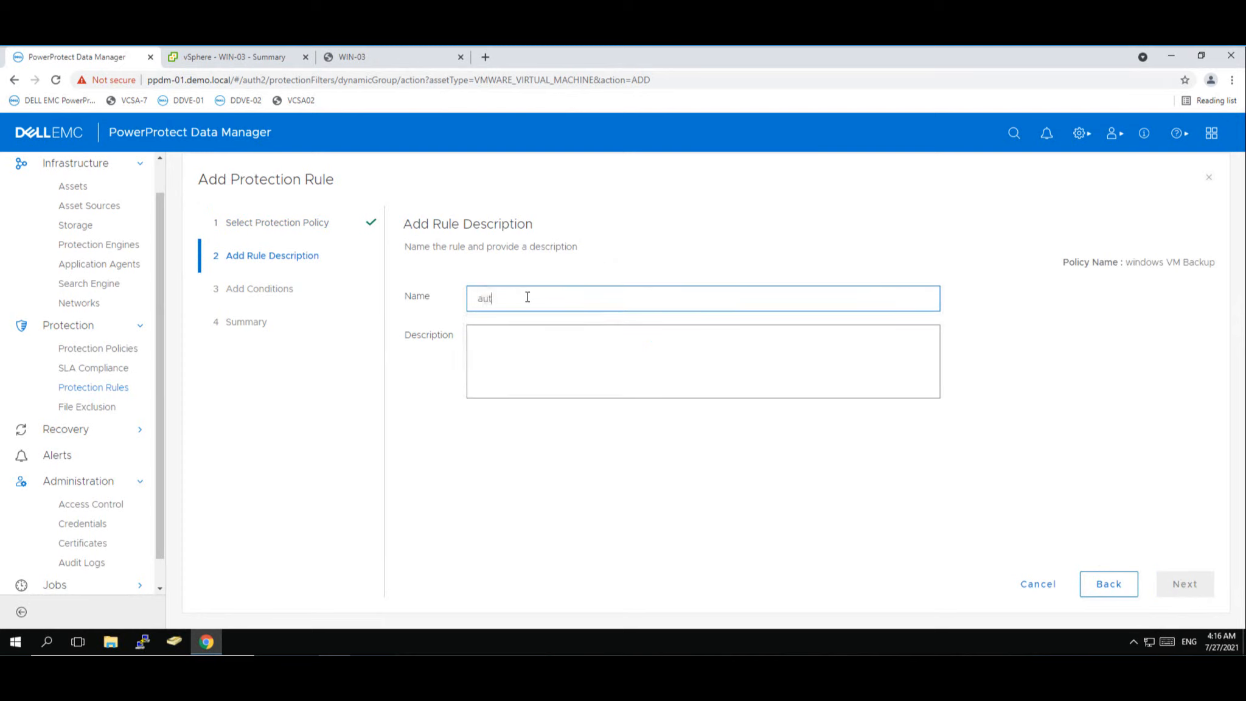
type("o discovery")
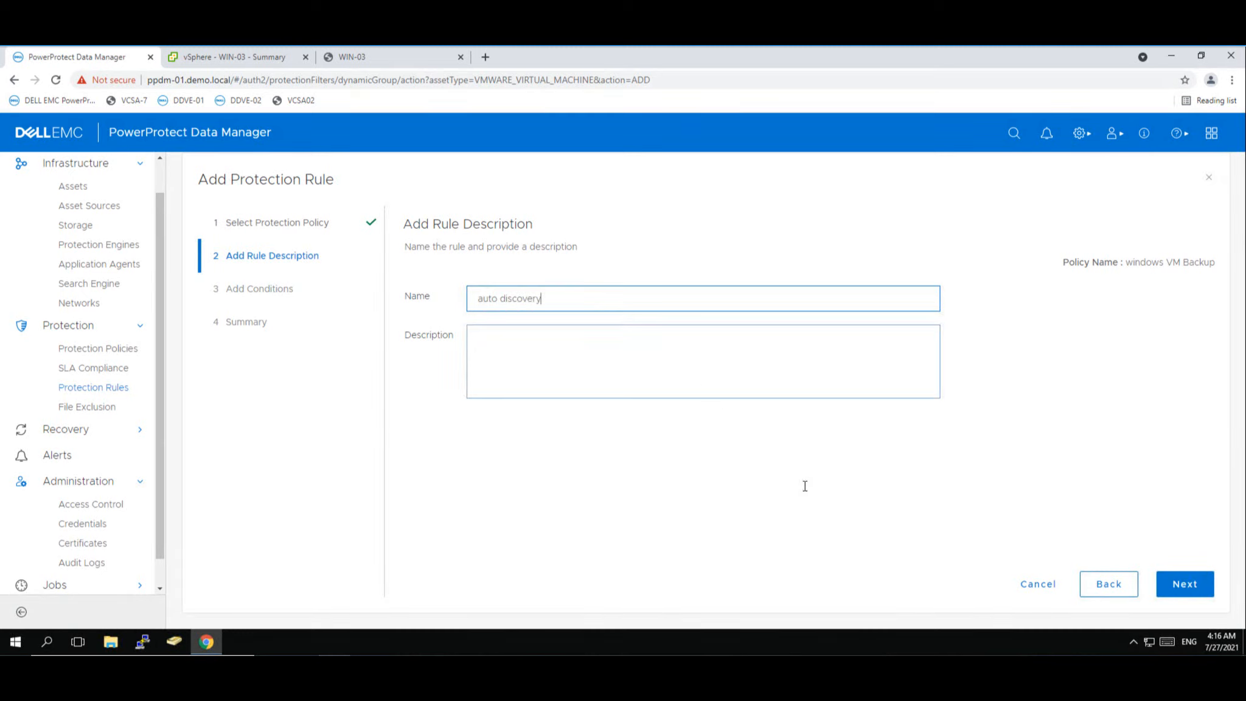
left_click(1182, 585)
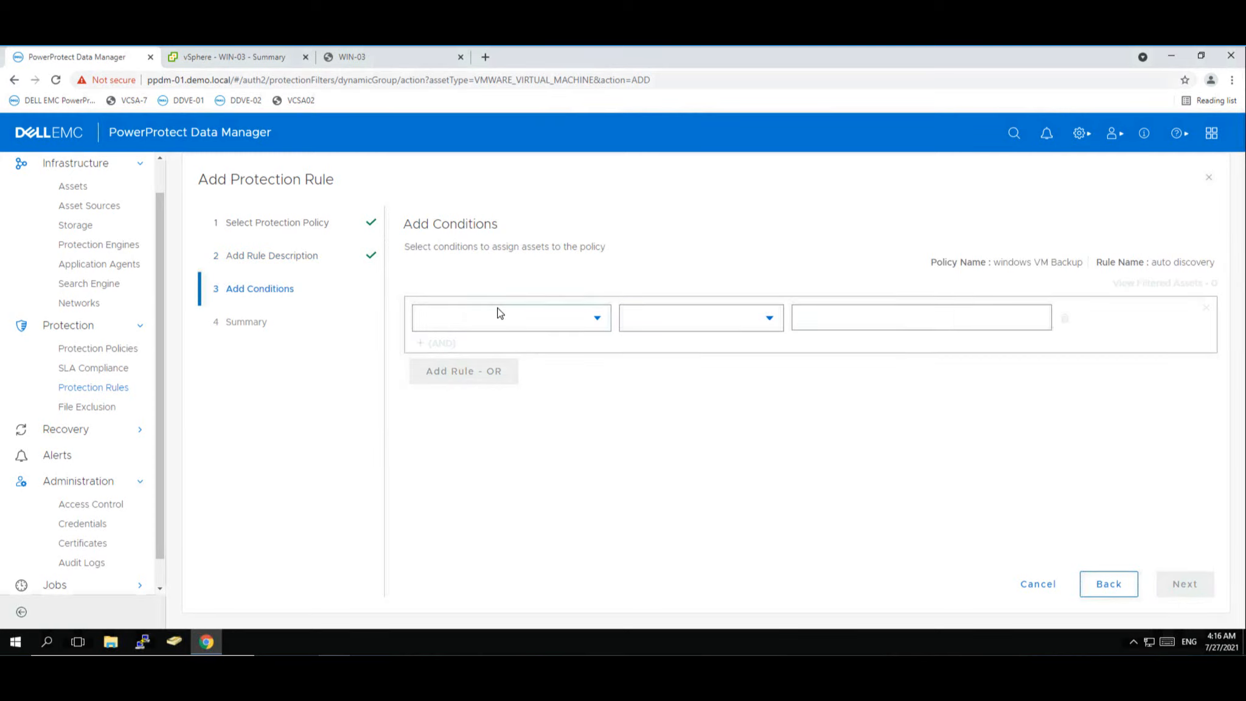
- Add the rule condition VM Display Name Contains 'instant'
left_click(514, 320)
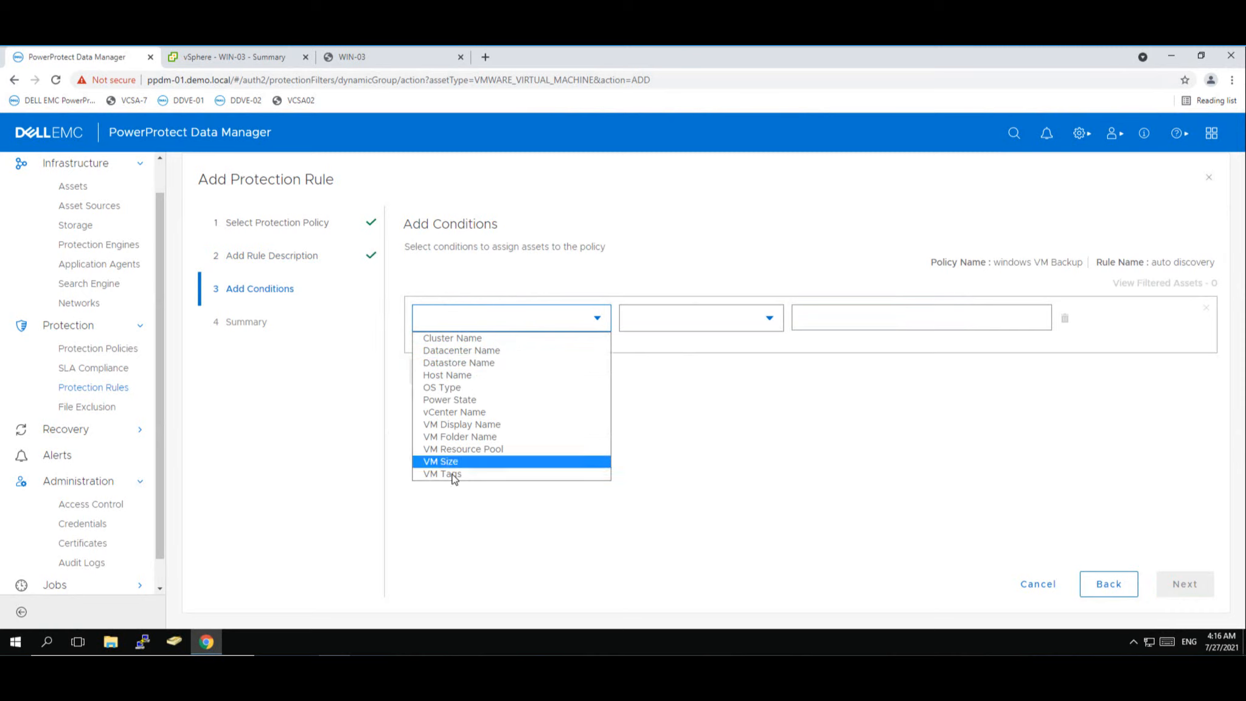
left_click(467, 429)
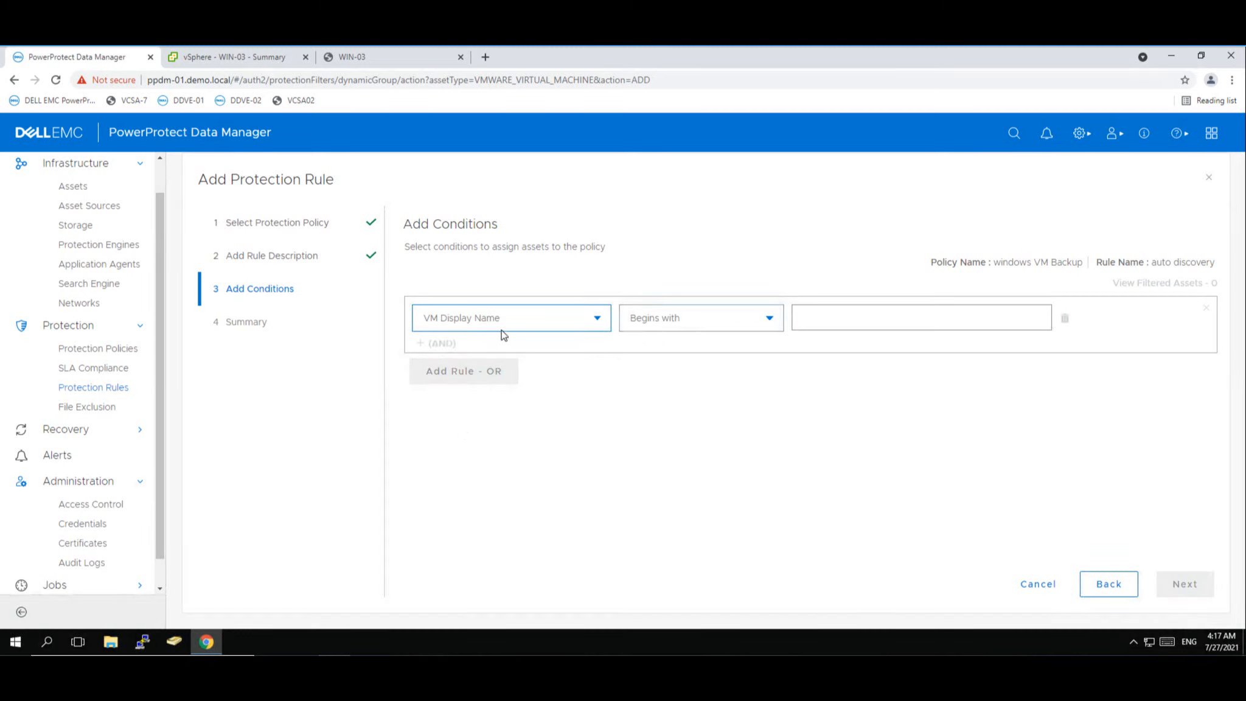
left_click(656, 322)
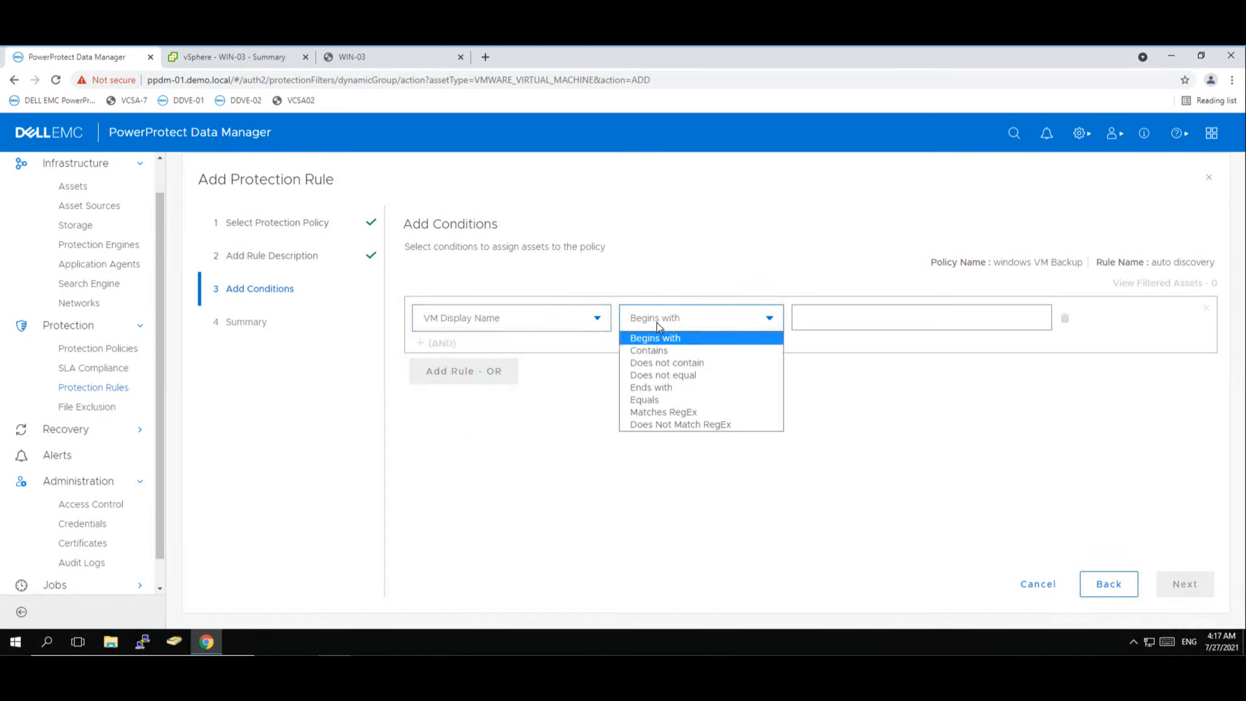
left_click(657, 351)
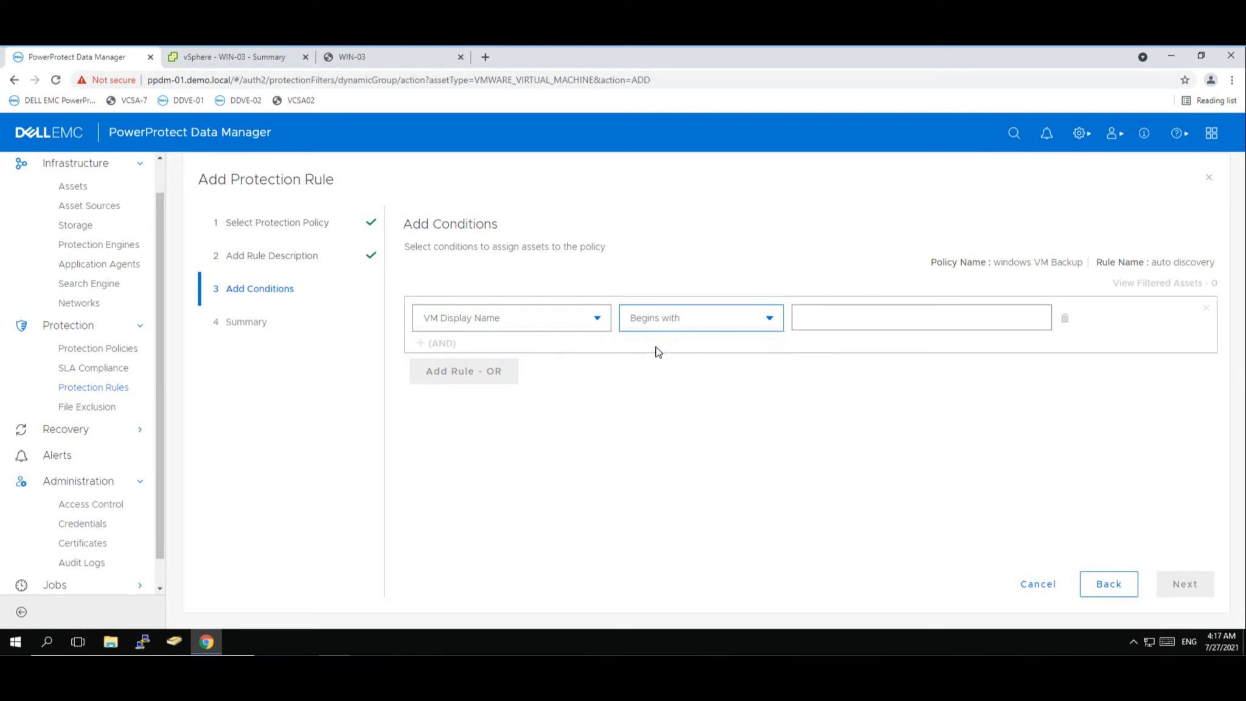
left_click(874, 323)
type("instant")
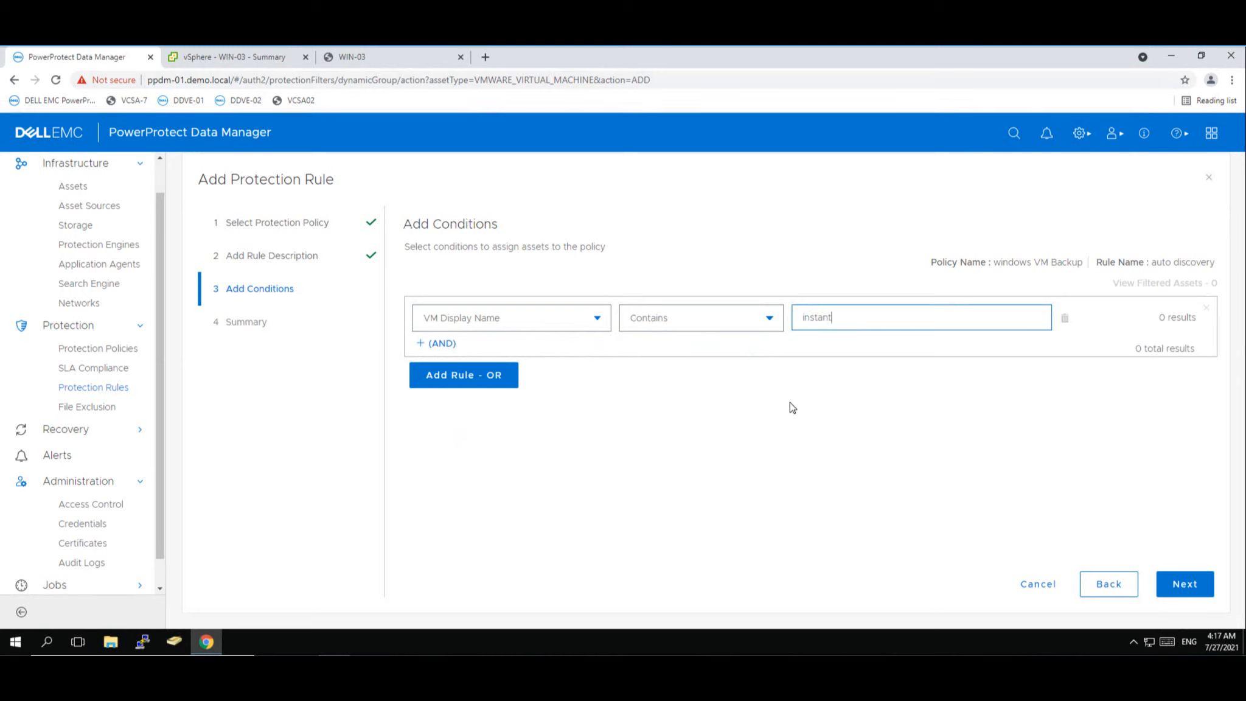
- Review the auto discovery rule summary and finish creating it
left_click(1184, 587)
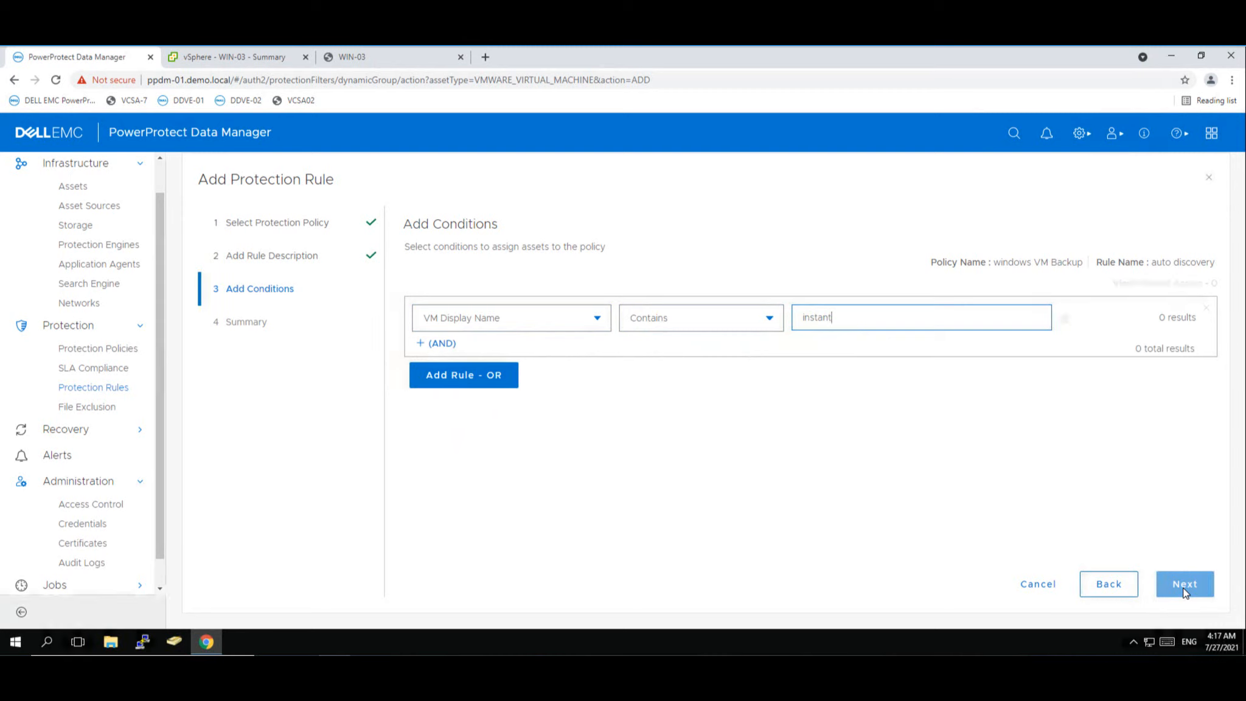
left_click(1183, 587)
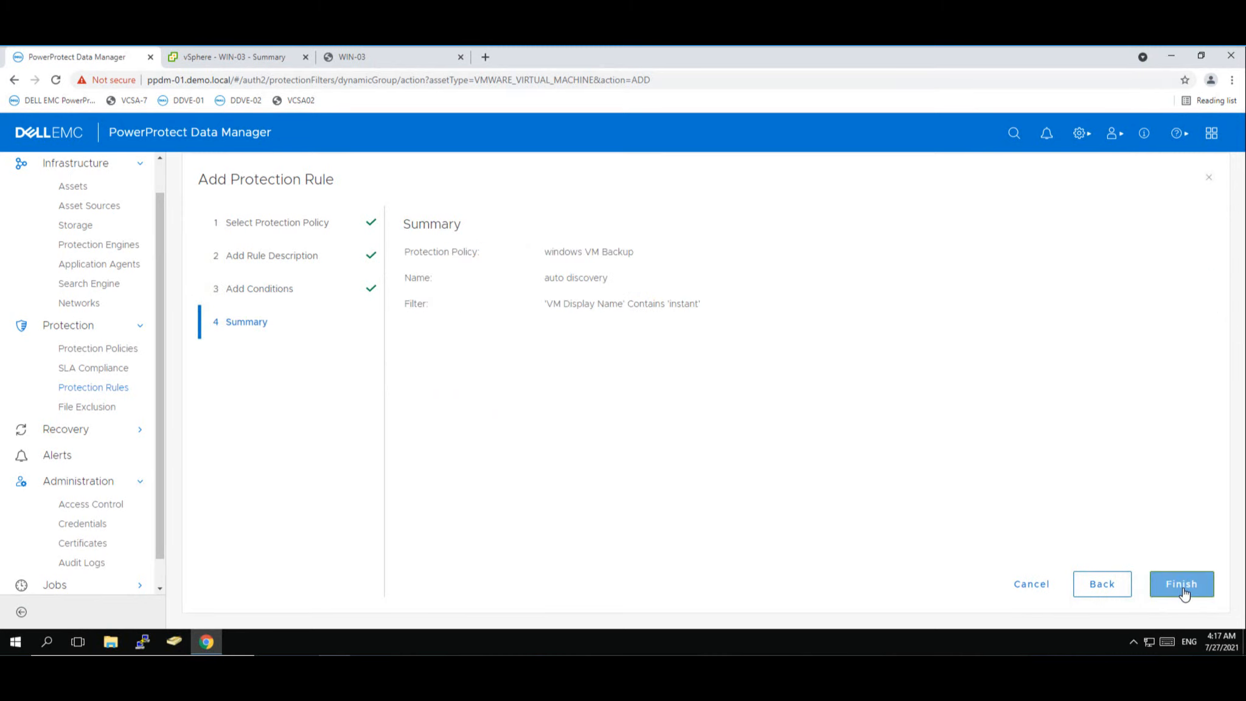
left_click(1184, 593)
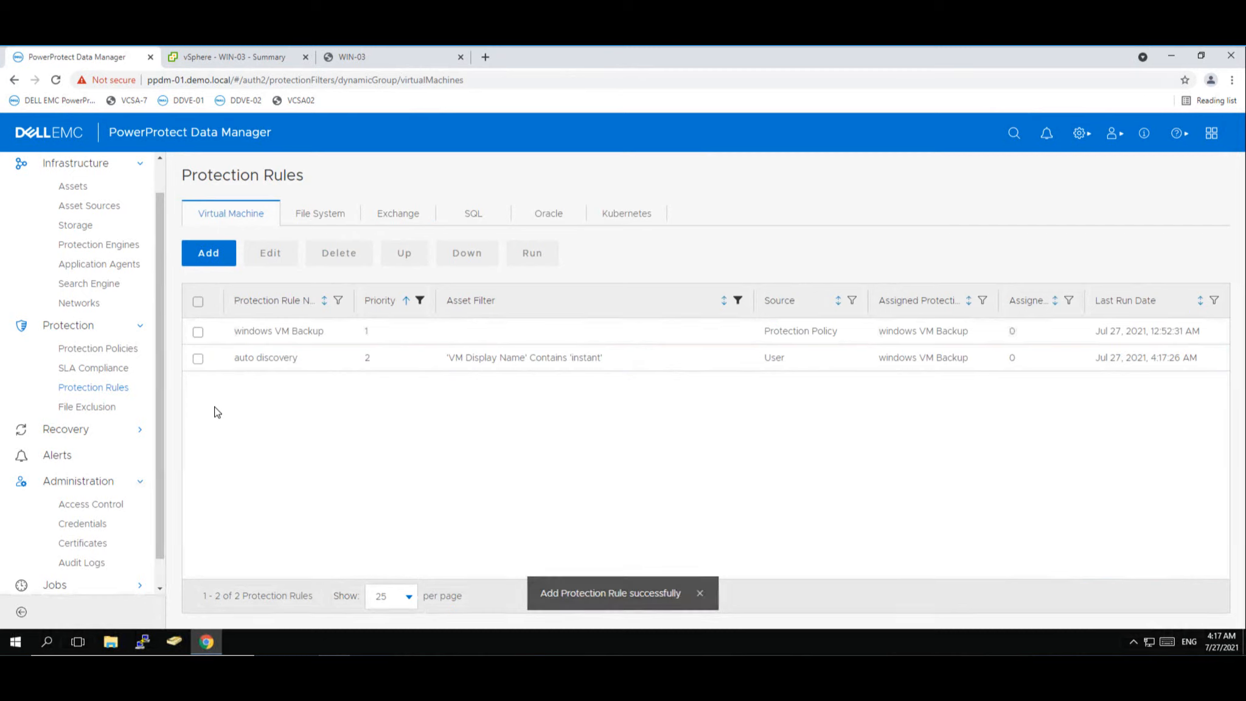
- Pick WIN-03's Jul 27, 2021 backup copy on ddve-01.demo.local from Recovery > Assets and start a restore
left_click_drag(160, 388, 162, 355)
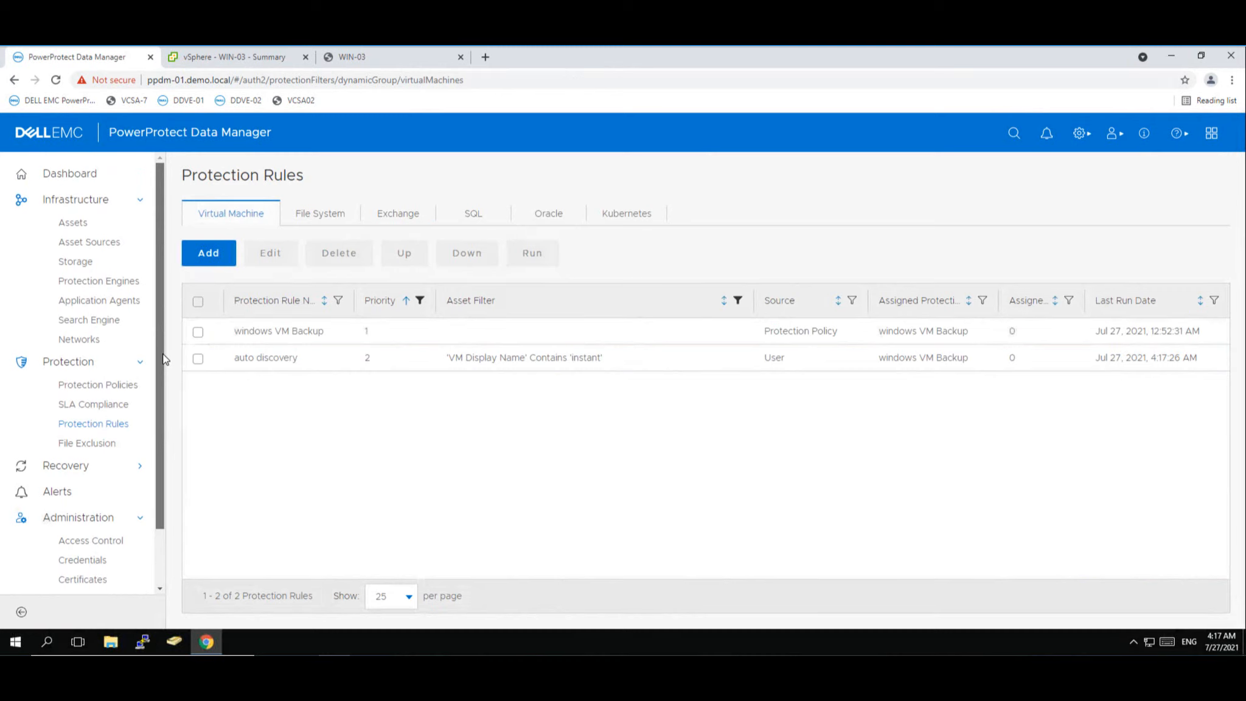
left_click(75, 467)
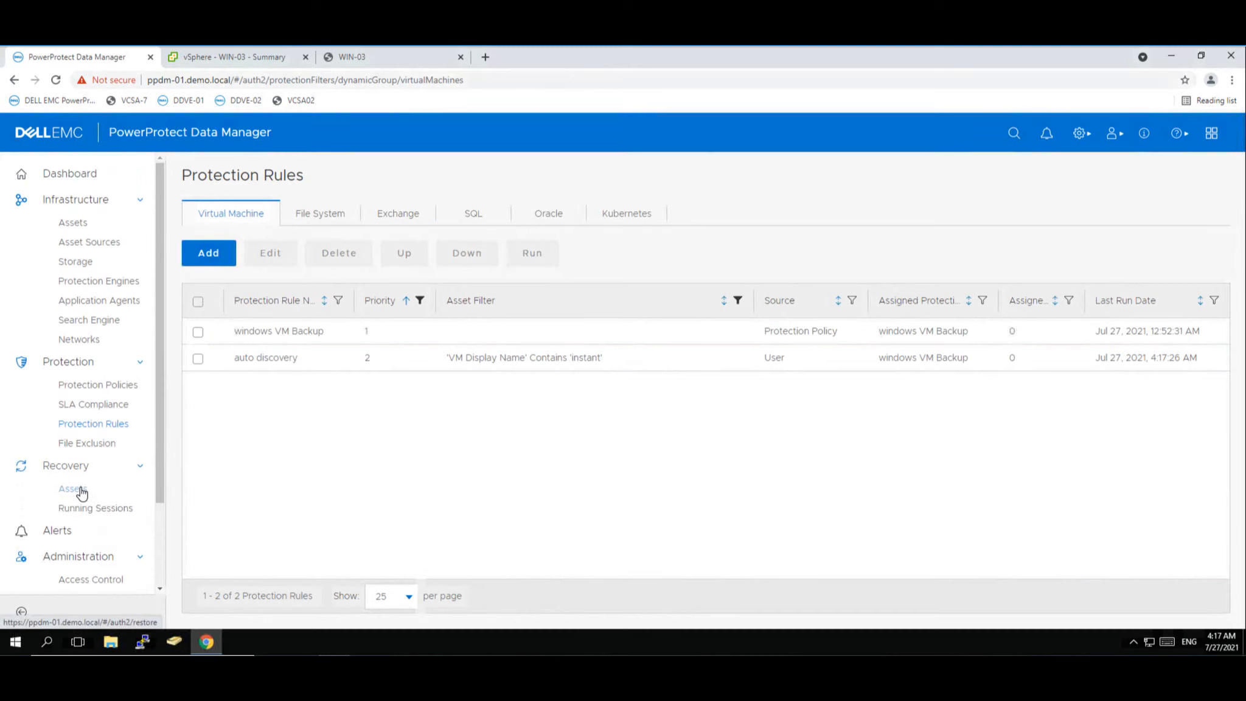
left_click(83, 492)
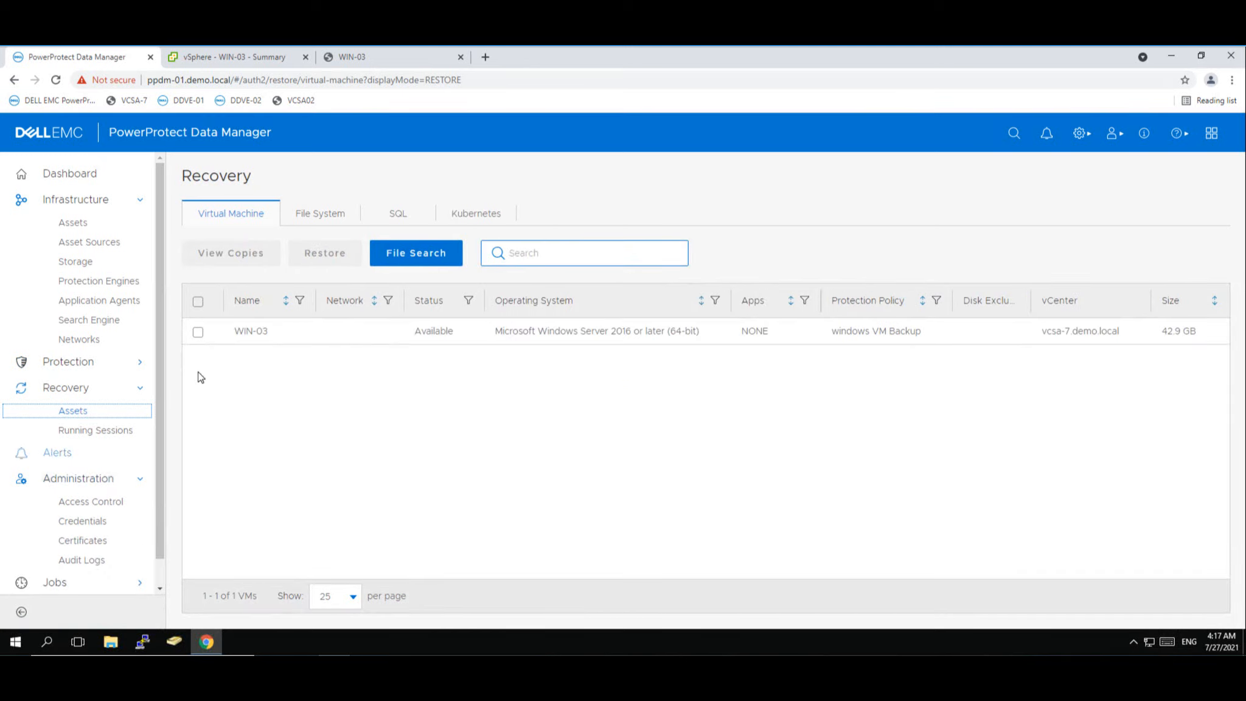
left_click(198, 334)
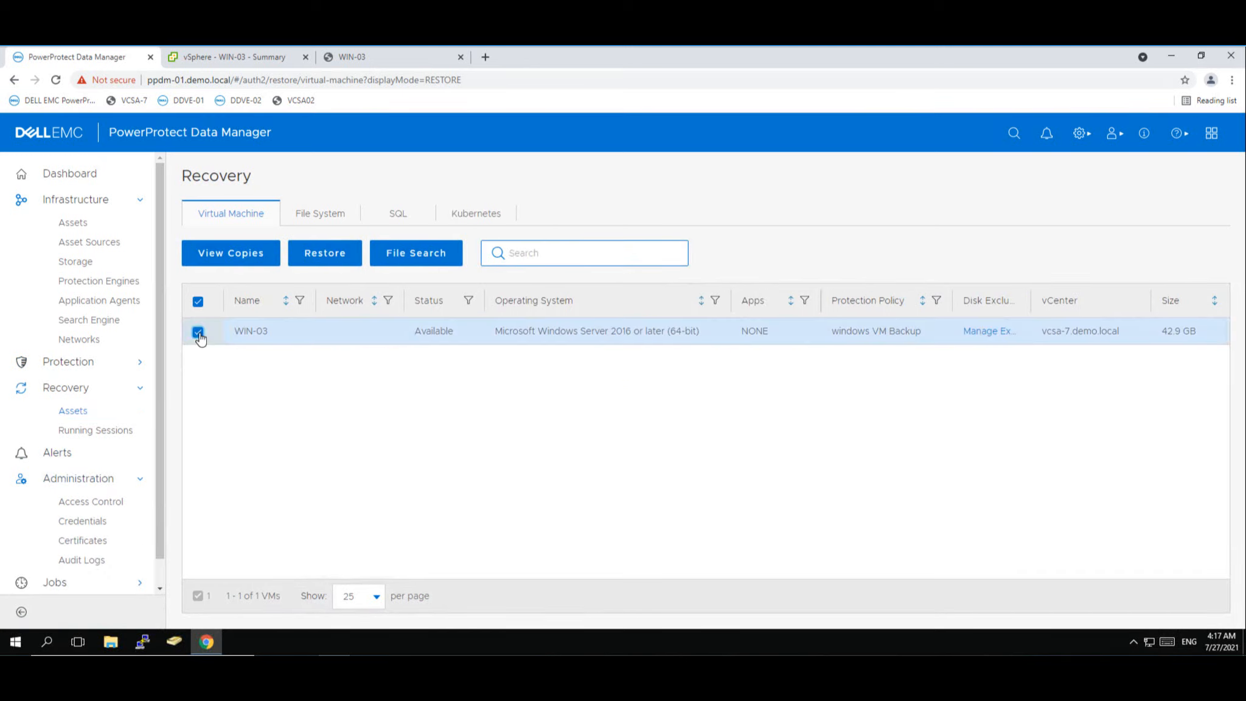
left_click(236, 263)
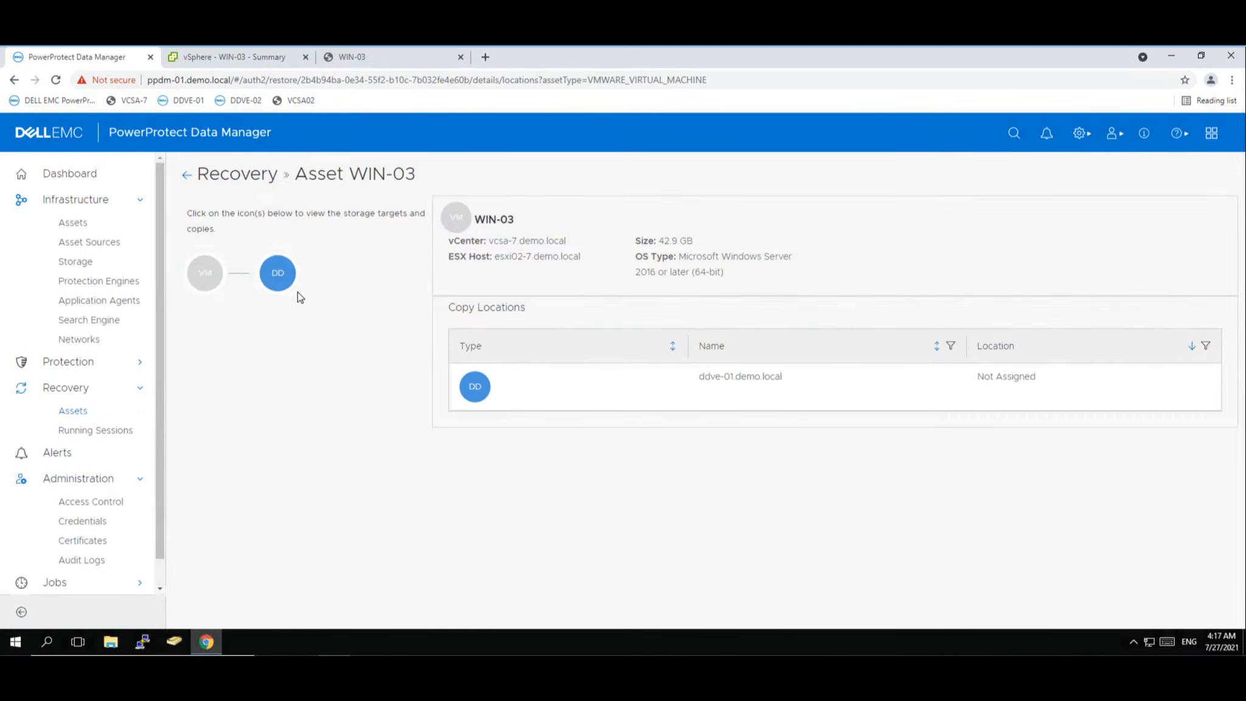
left_click(285, 276)
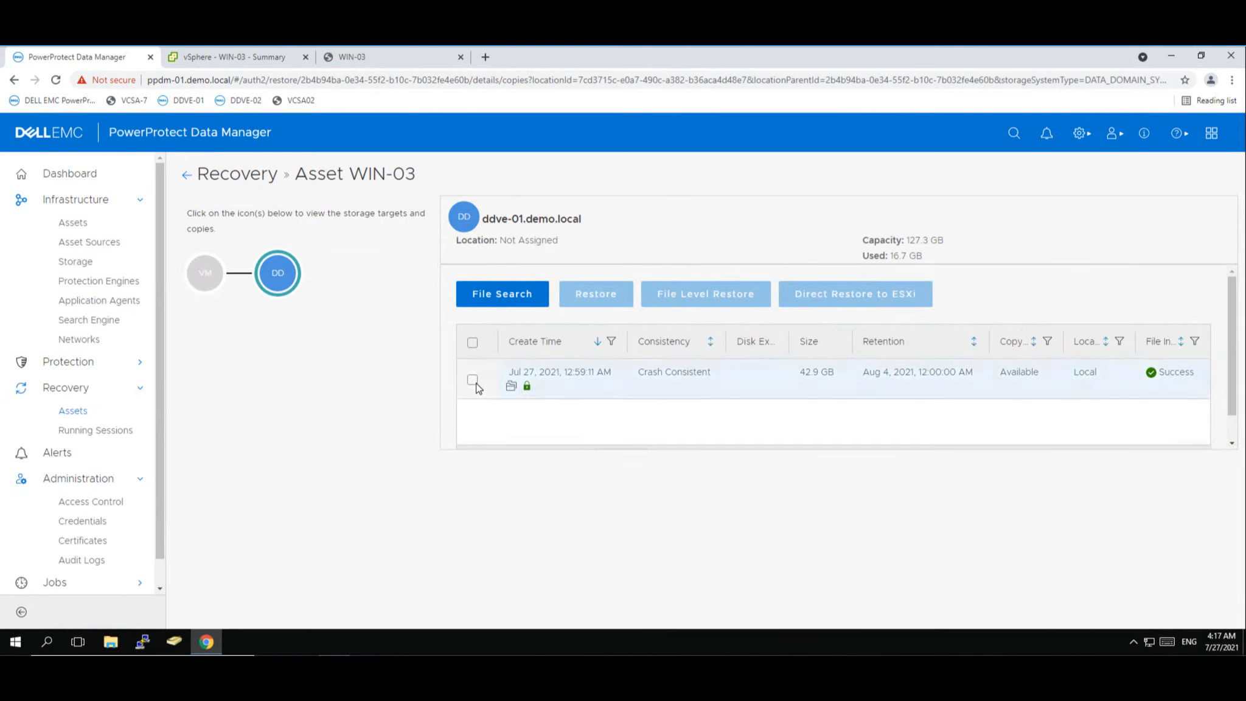
left_click(473, 382)
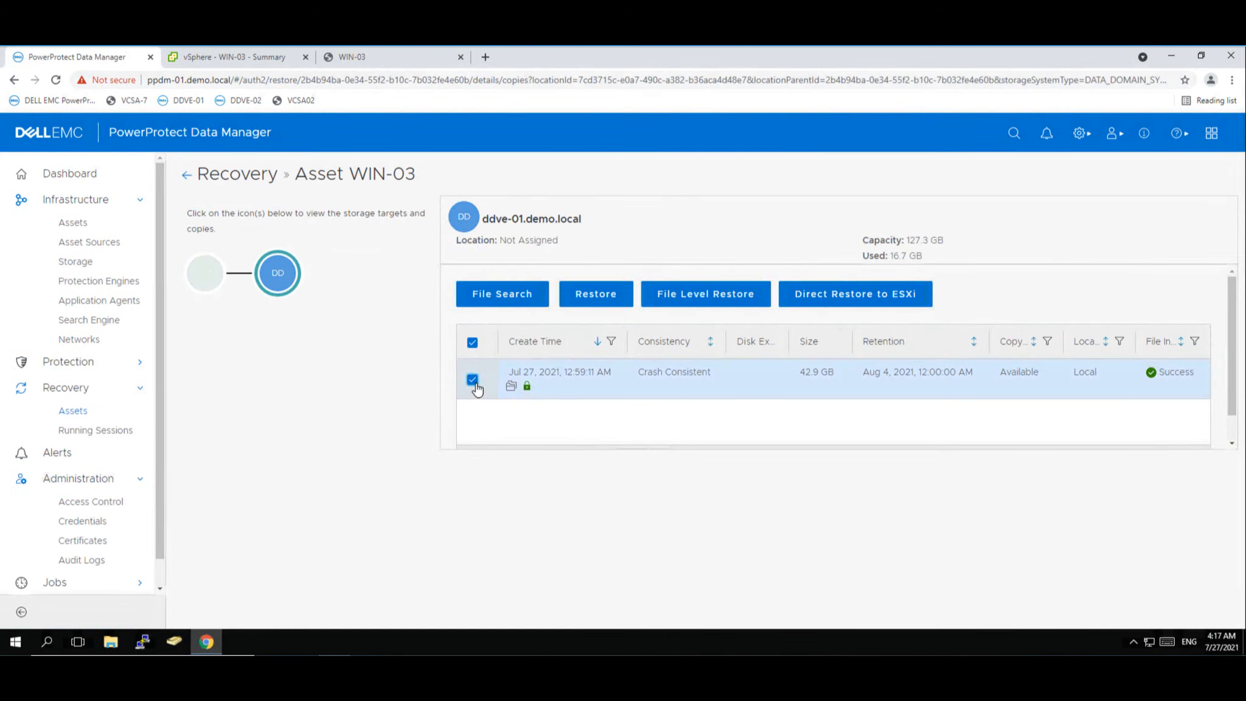
left_click(597, 294)
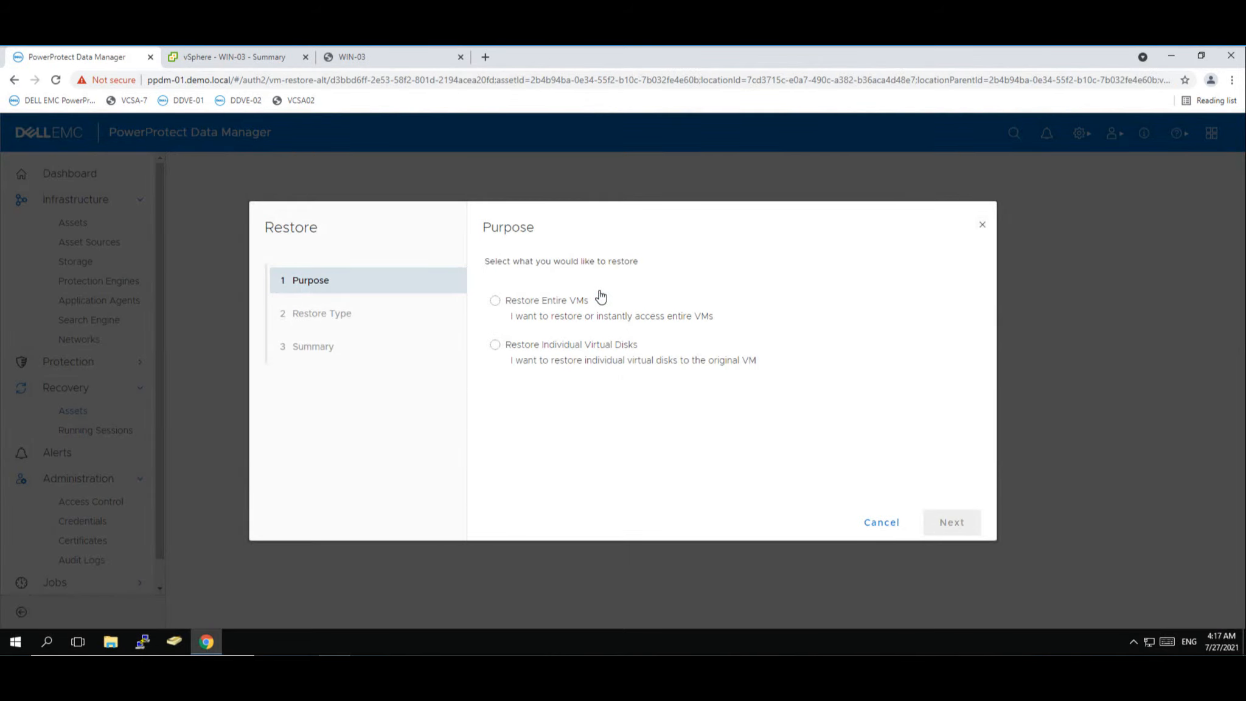
- Choose to restore the entire VM as an Instant Access VM
left_click(496, 302)
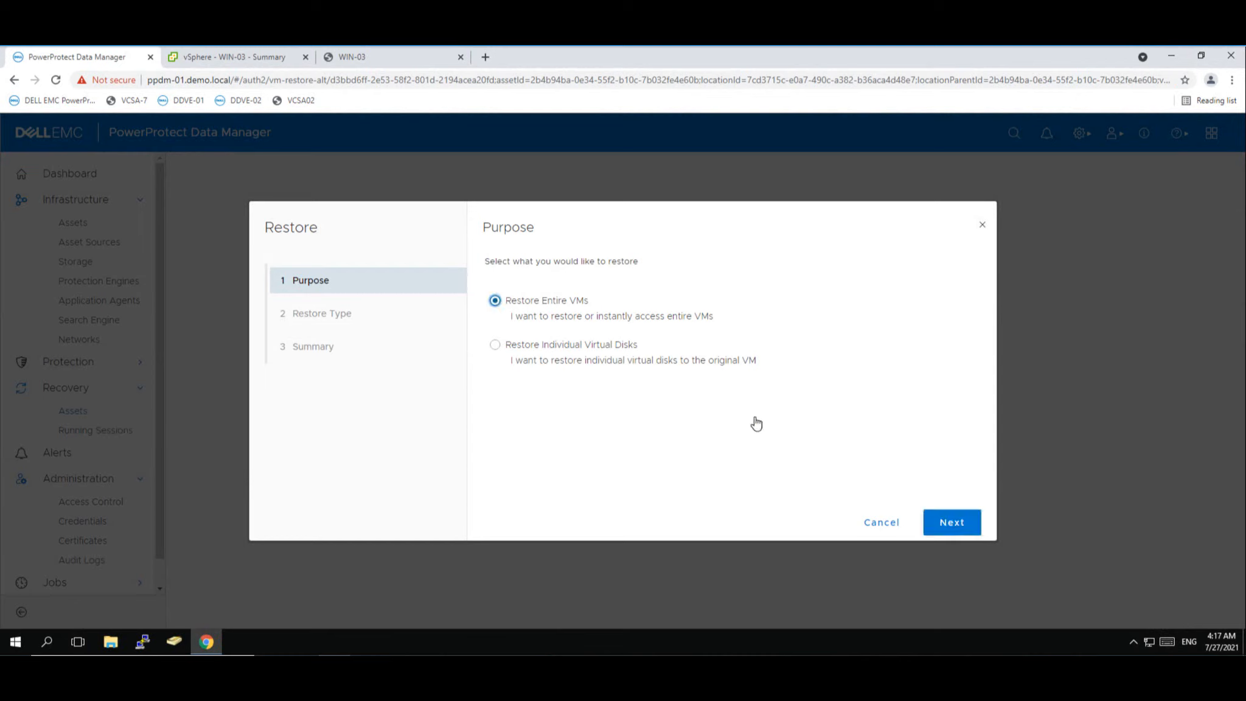
left_click(953, 523)
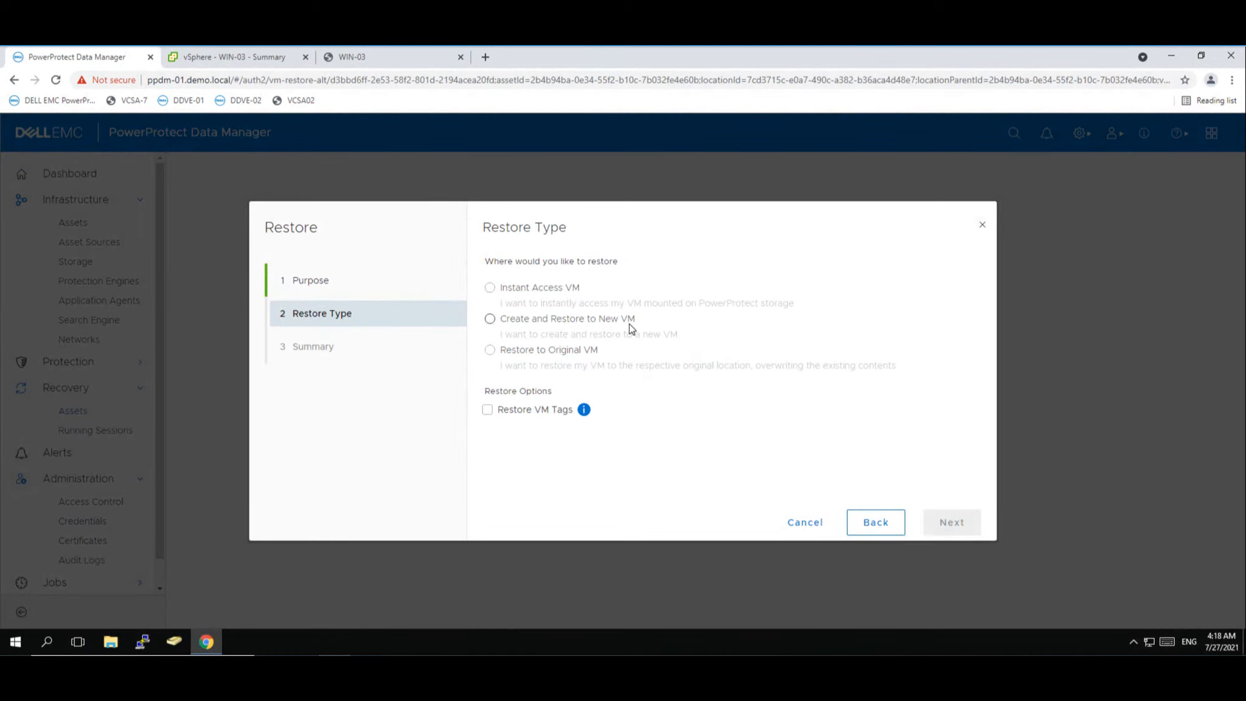
left_click(490, 289)
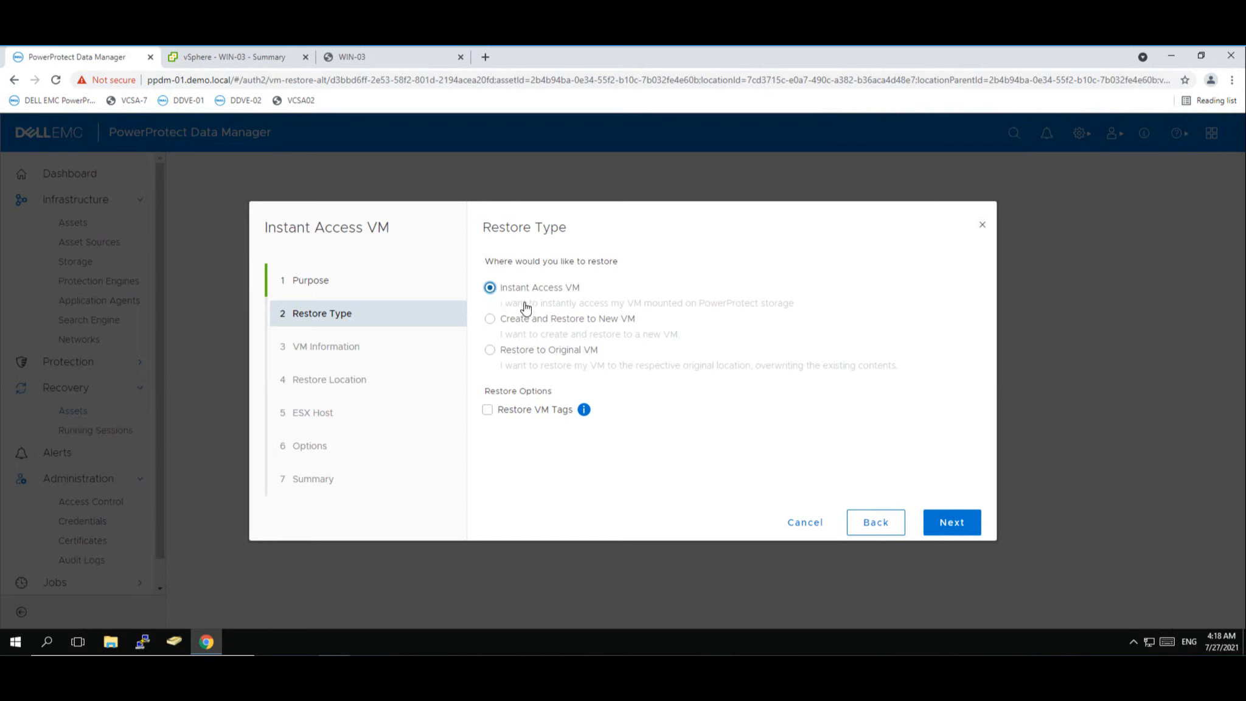
left_click(948, 526)
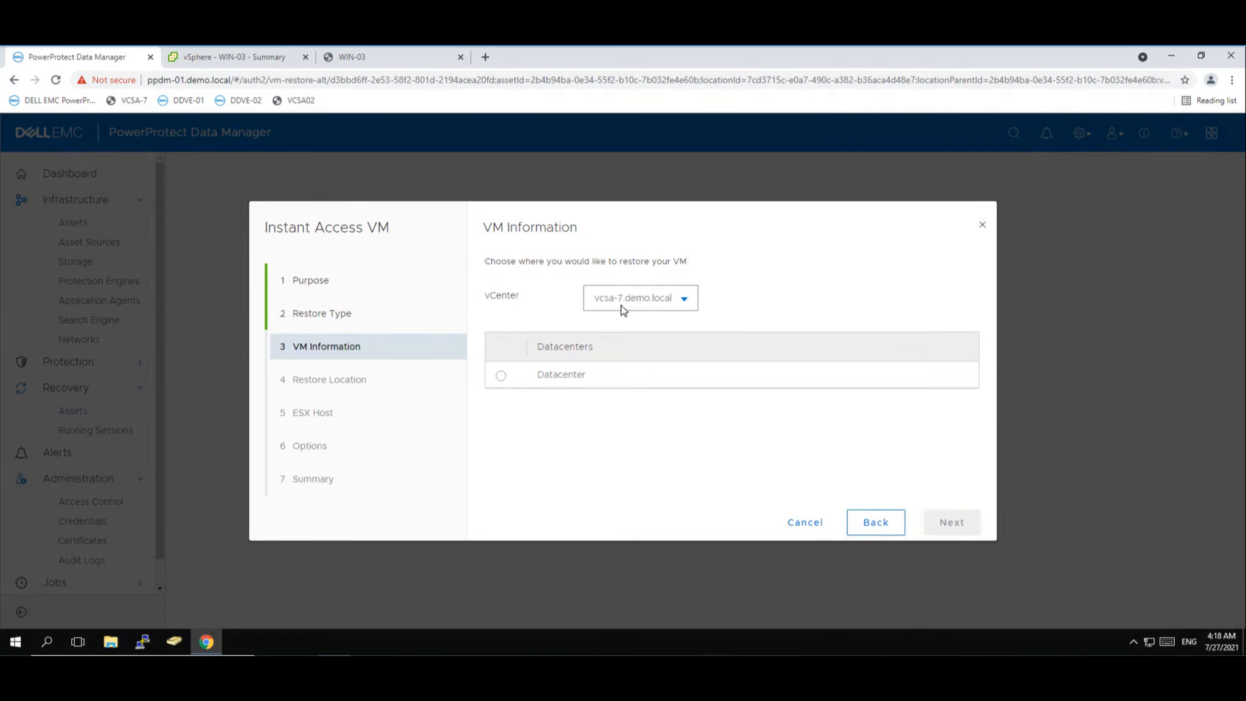
- Target Datacenter and host esxi02-7.demo.local under PowerProtect for the instant VM
left_click(500, 379)
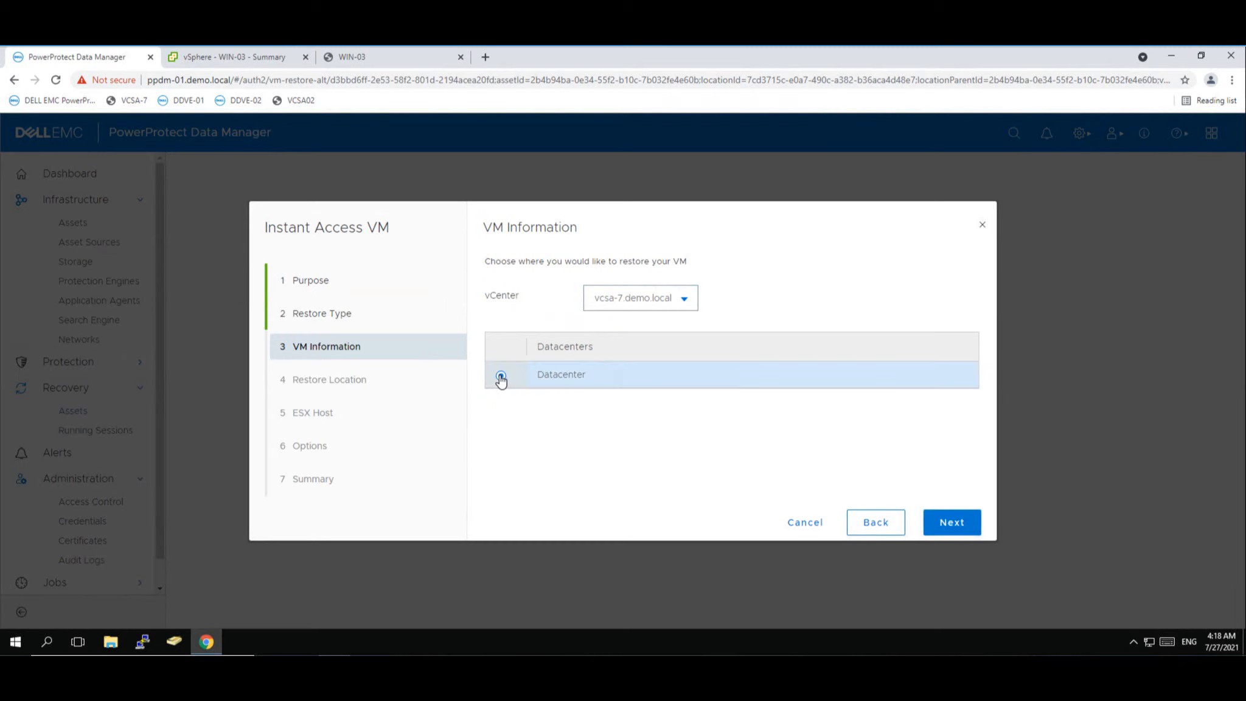
left_click(948, 534)
left_click(511, 281)
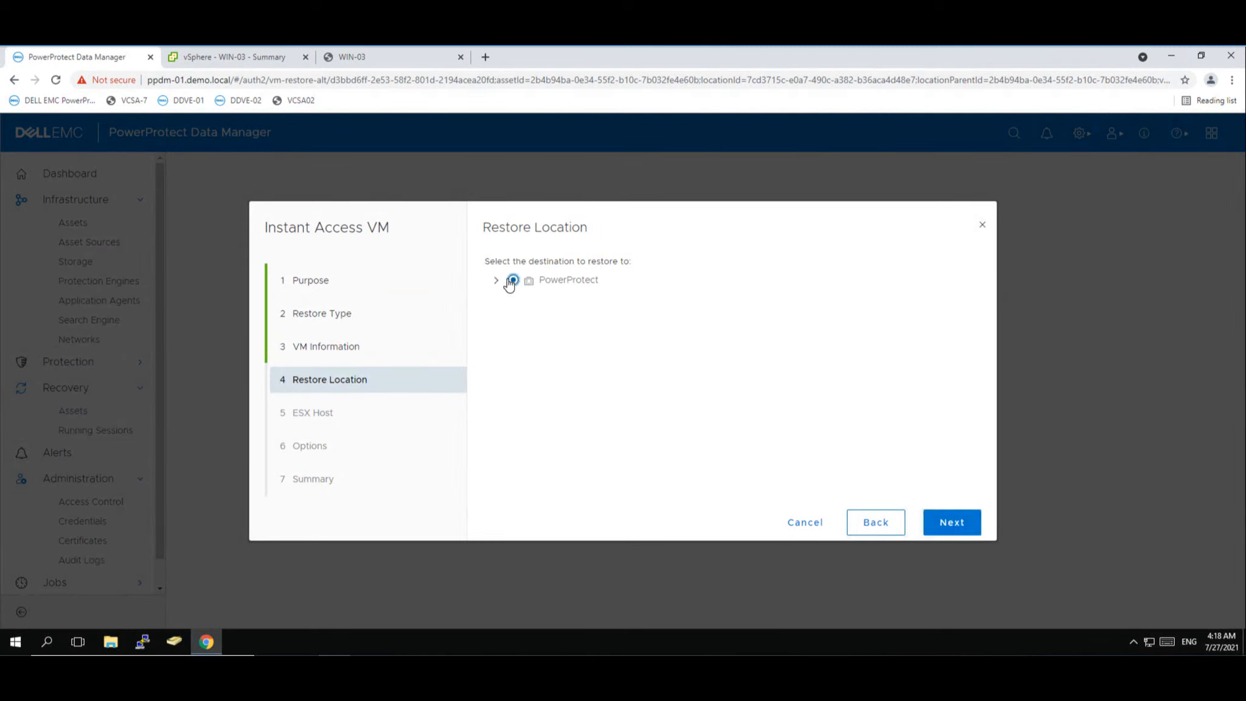
left_click(497, 281)
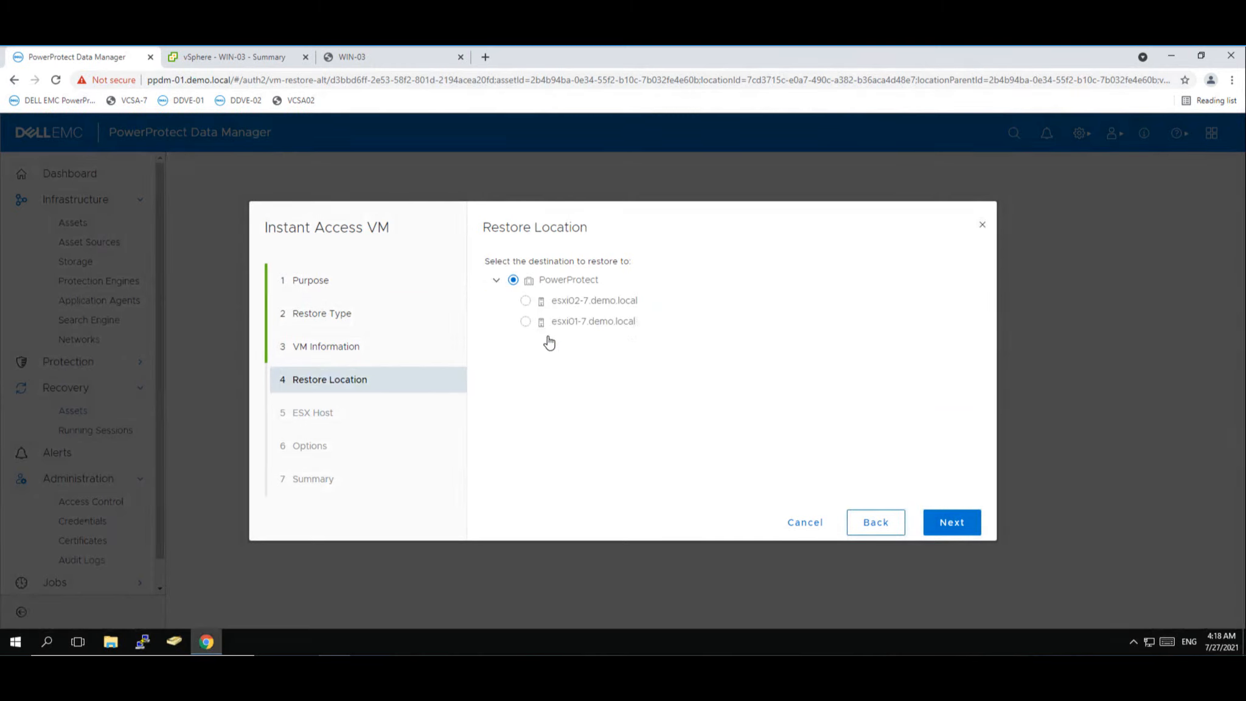
left_click(525, 301)
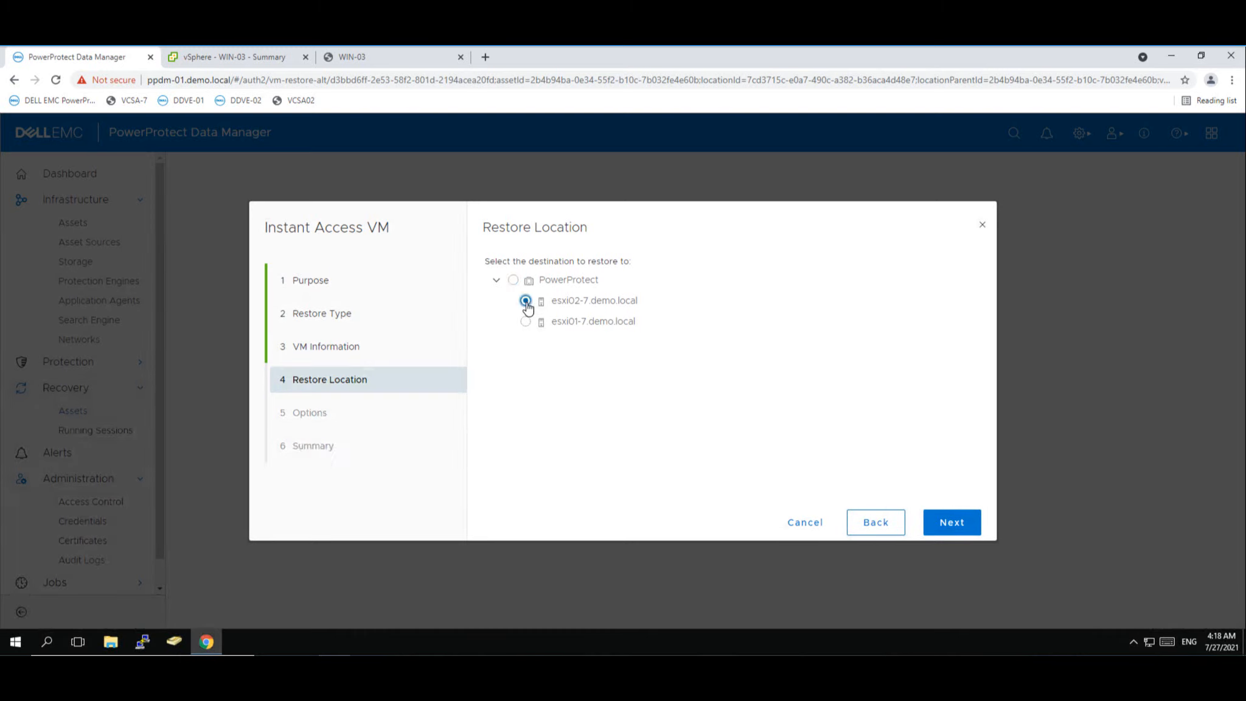
left_click(952, 526)
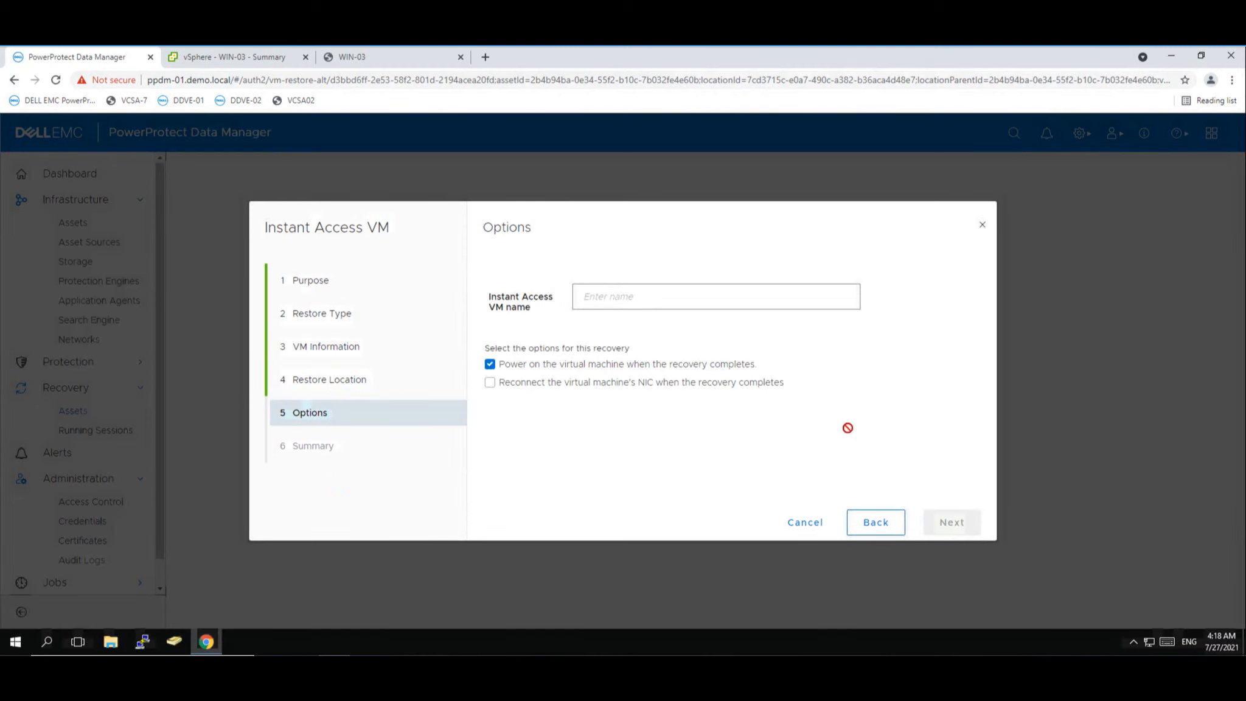
- Name the Instant Access VM 'instant restore' and launch the restore from the Summary
left_click(656, 302)
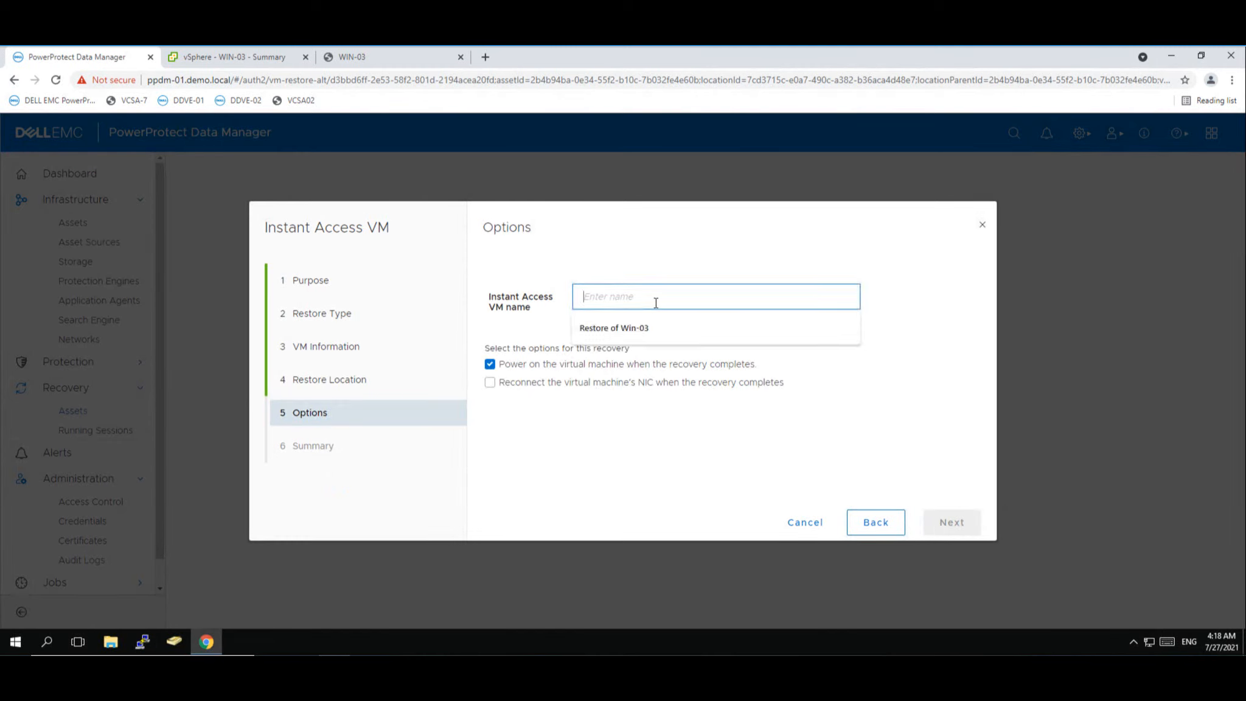
type("insta")
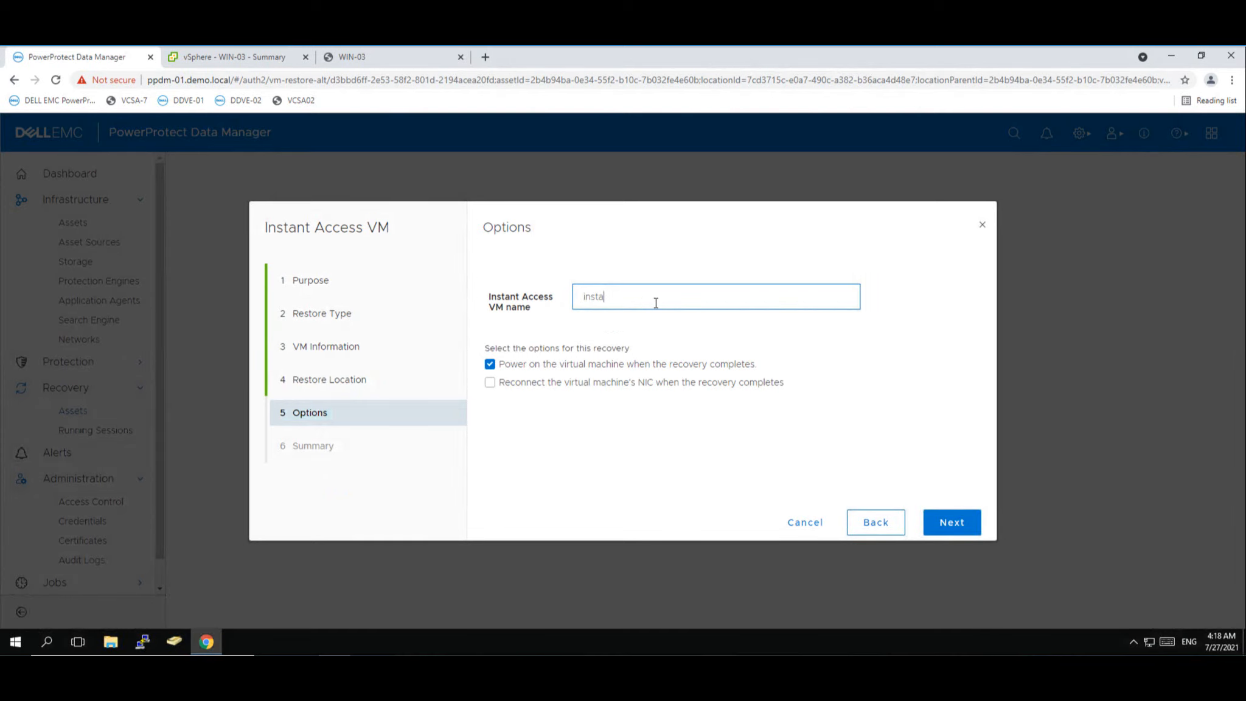
type("nt restore")
left_click_drag(603, 297, 583, 297)
left_click(952, 523)
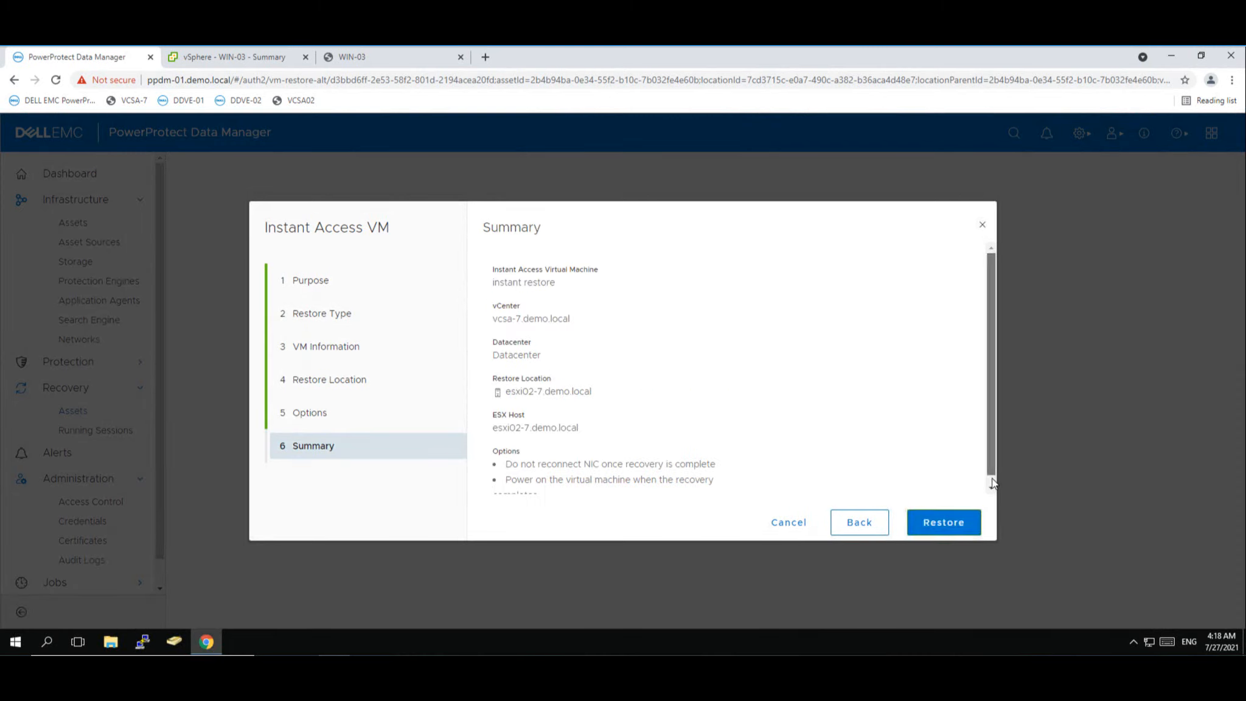
scroll(991, 482, "down", 1)
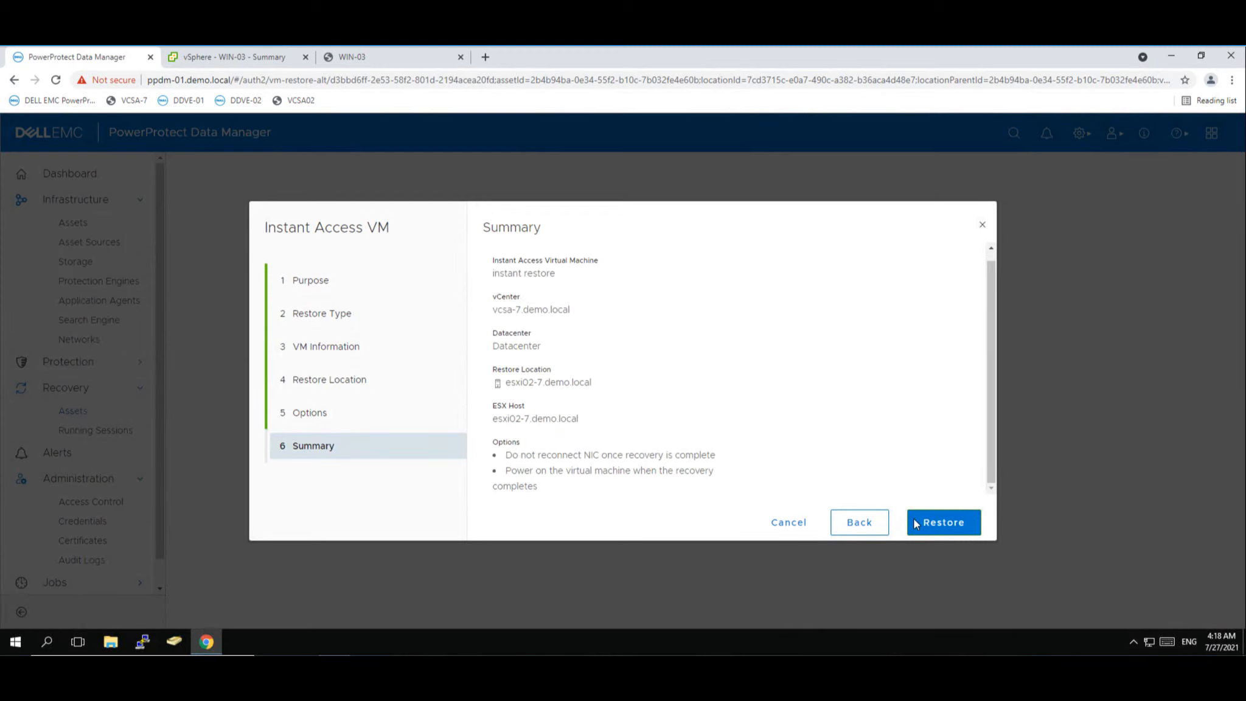
left_click(941, 524)
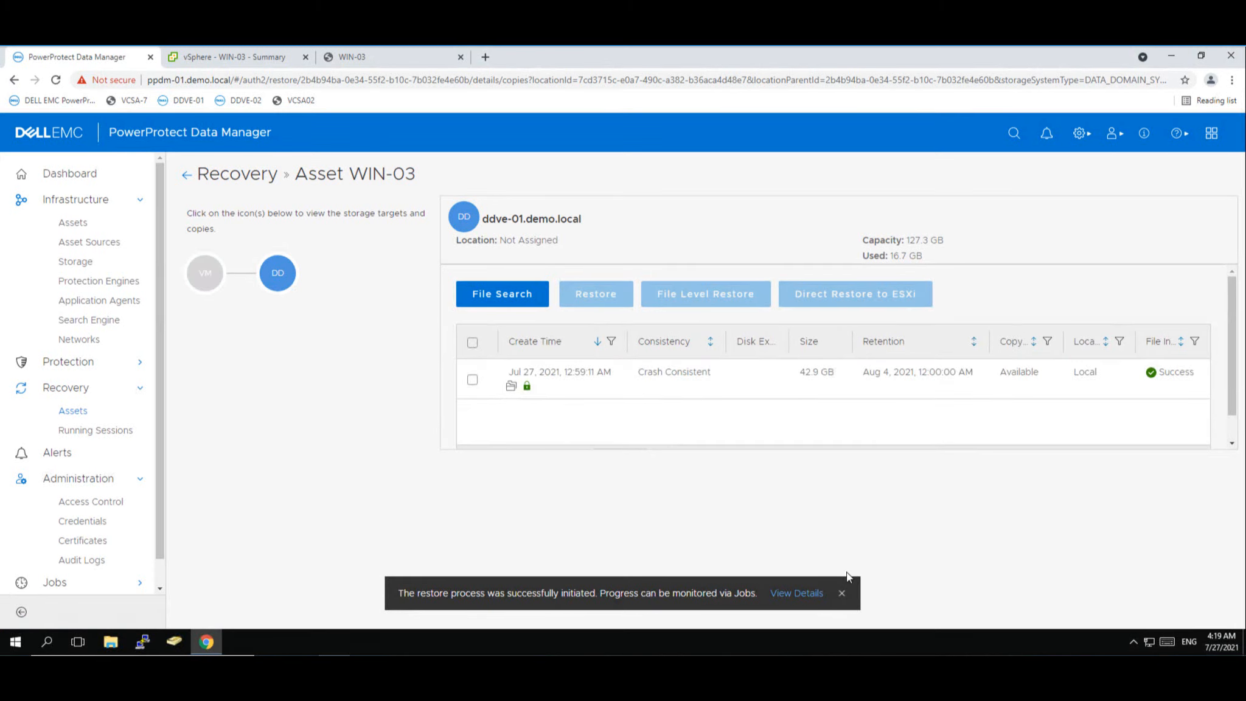
- Check the instant restore job succeeded in Protection Jobs, then switch to vSphere Client
left_click(798, 595)
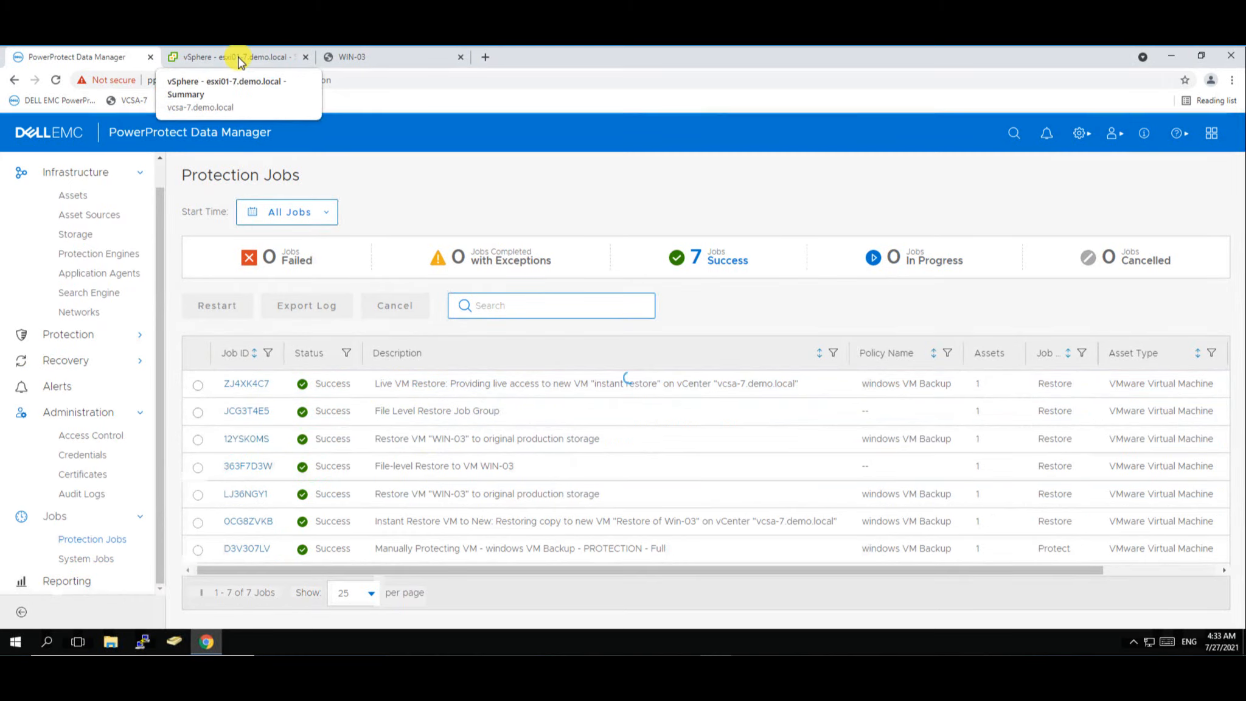
left_click(240, 62)
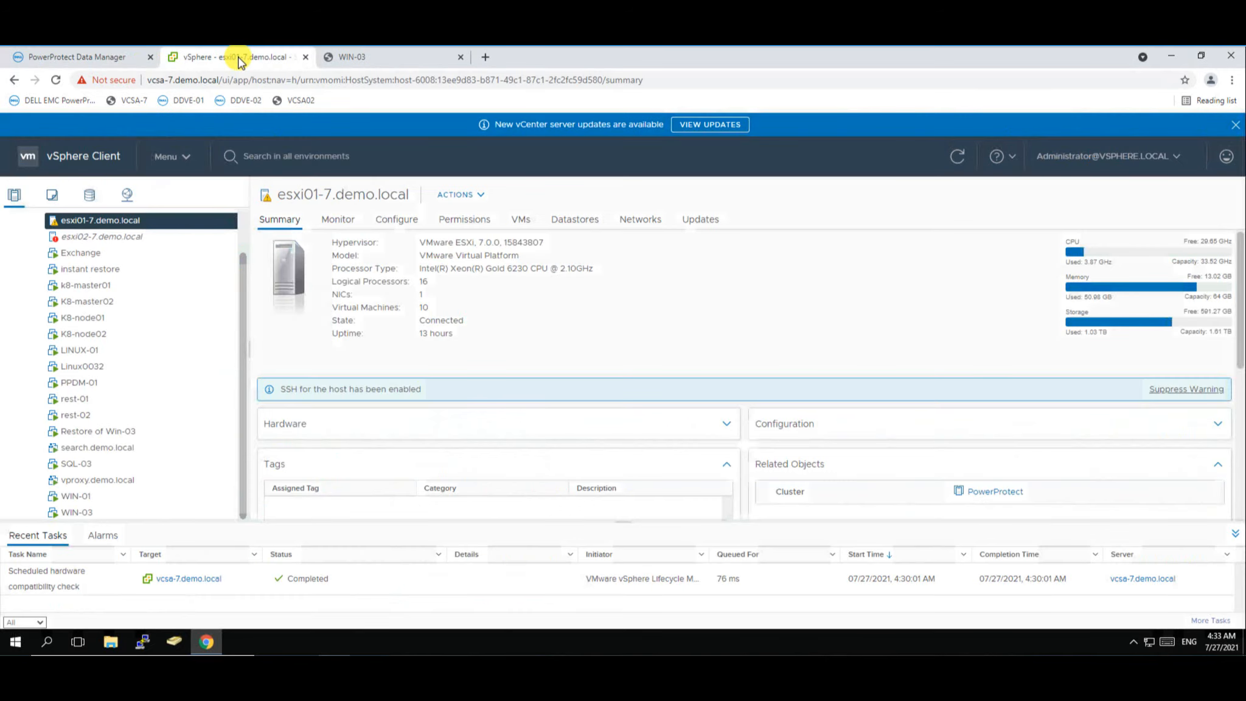
- Compare the instant restore and WIN-03 datastores, ending on instant restore's NFS 3 datastore
left_click(77, 274)
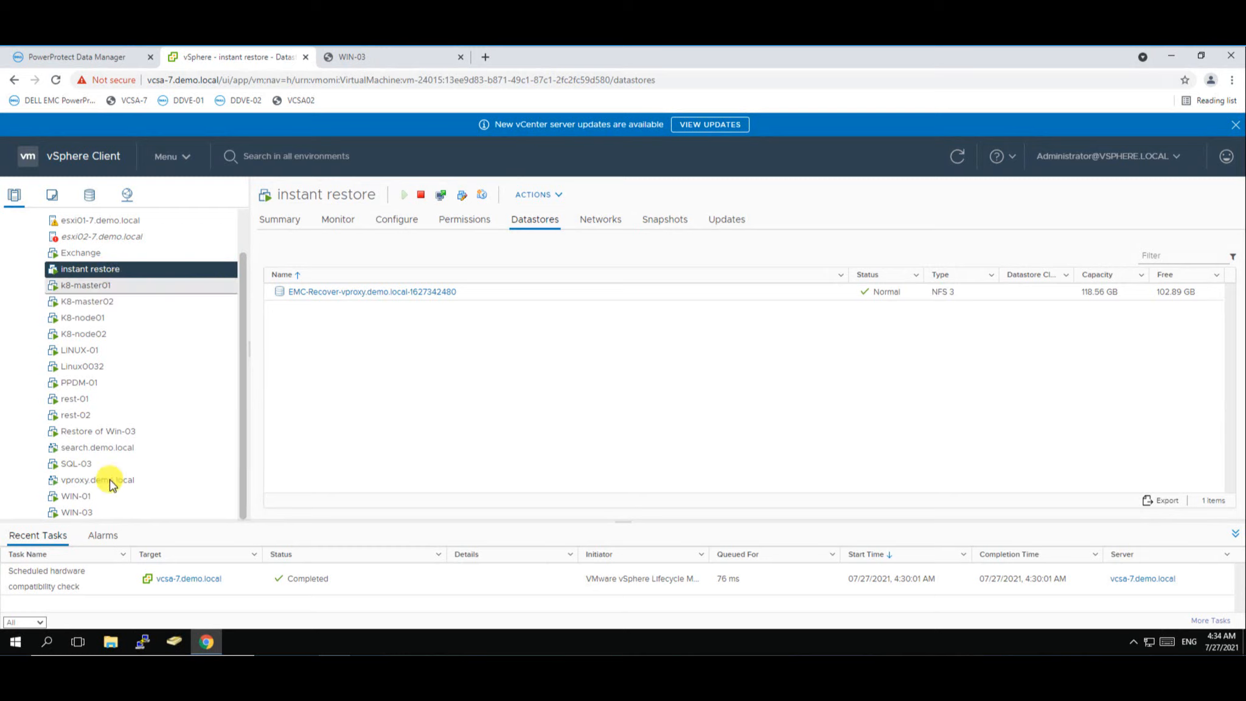
left_click(84, 513)
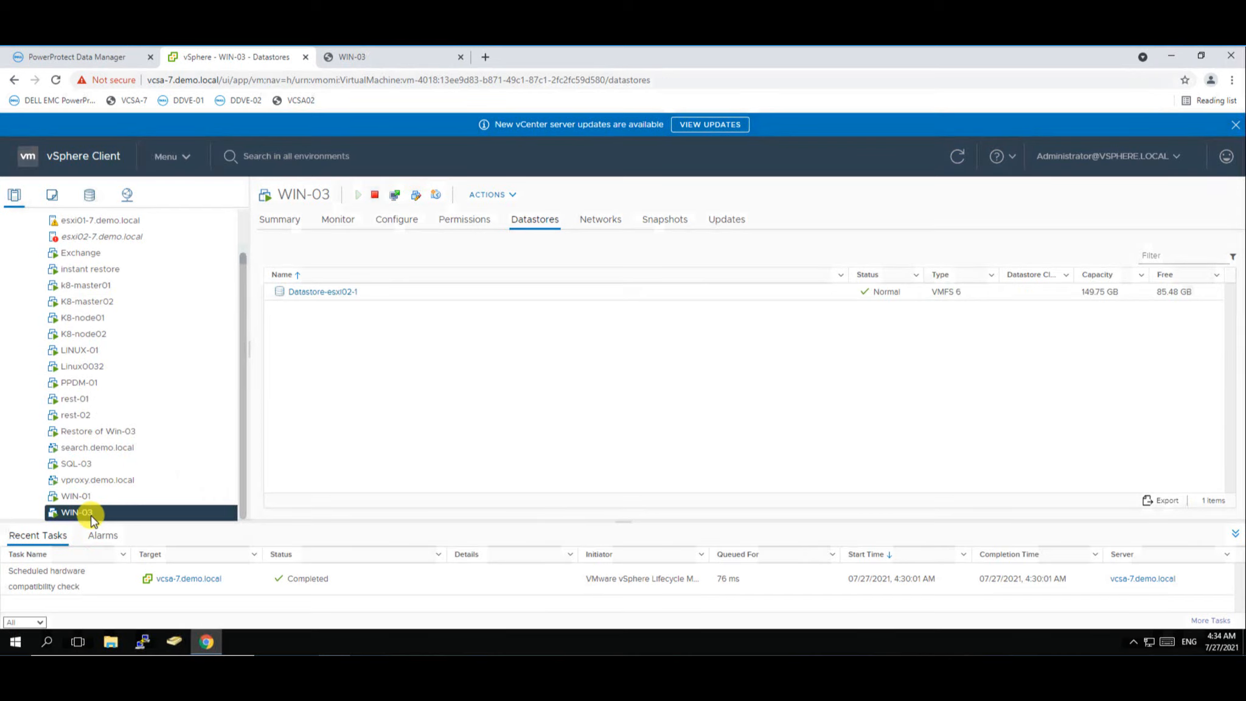
left_click(104, 275)
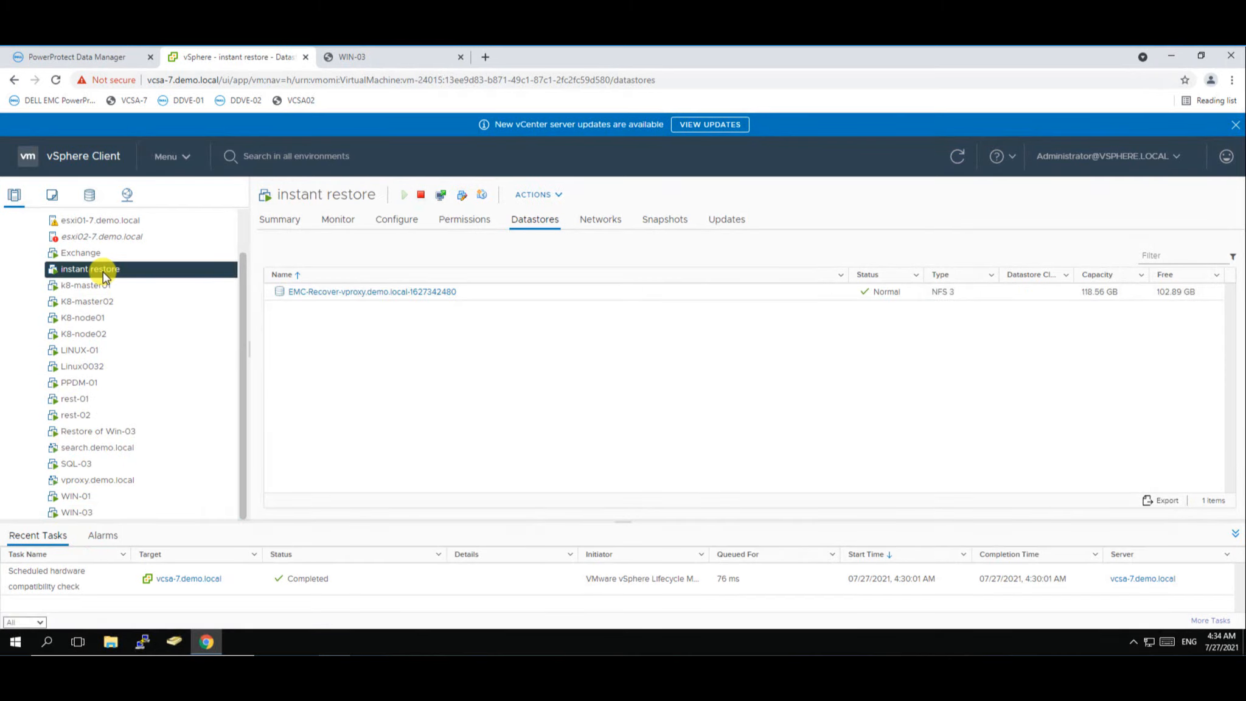